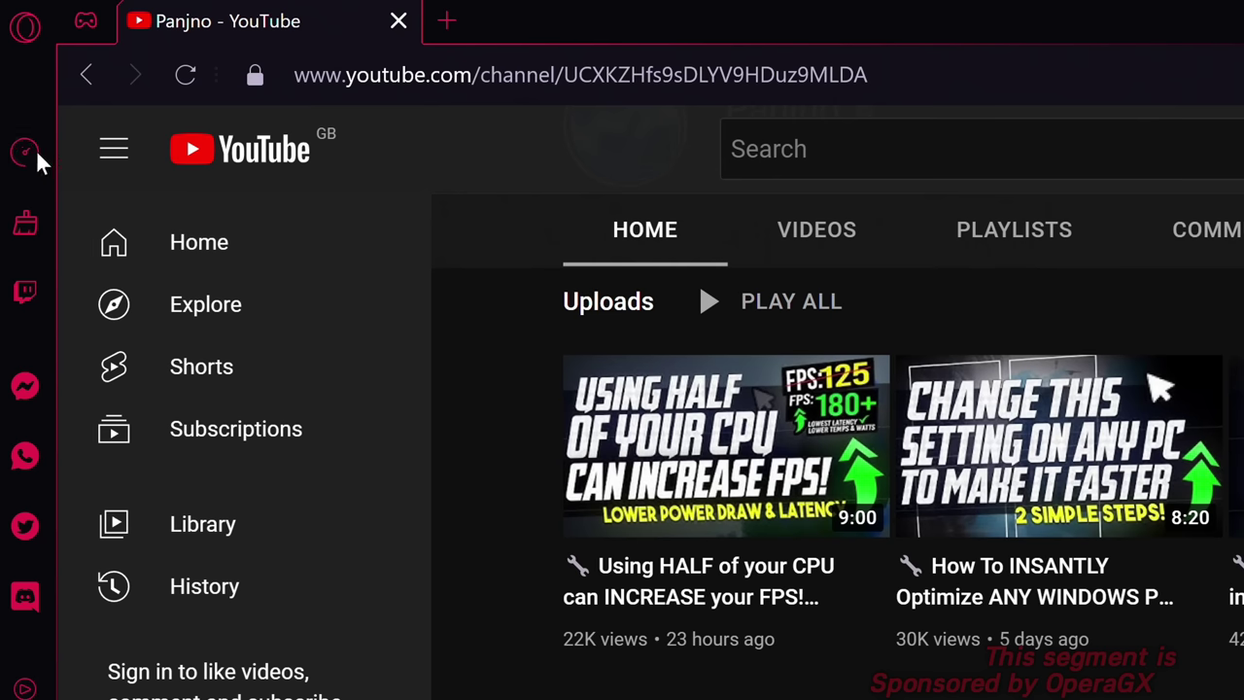
- In GX Control, limit network bandwidth to 25 MB/s and RAM to 10.25 GB with the hard limit enabled
left_click(25, 149)
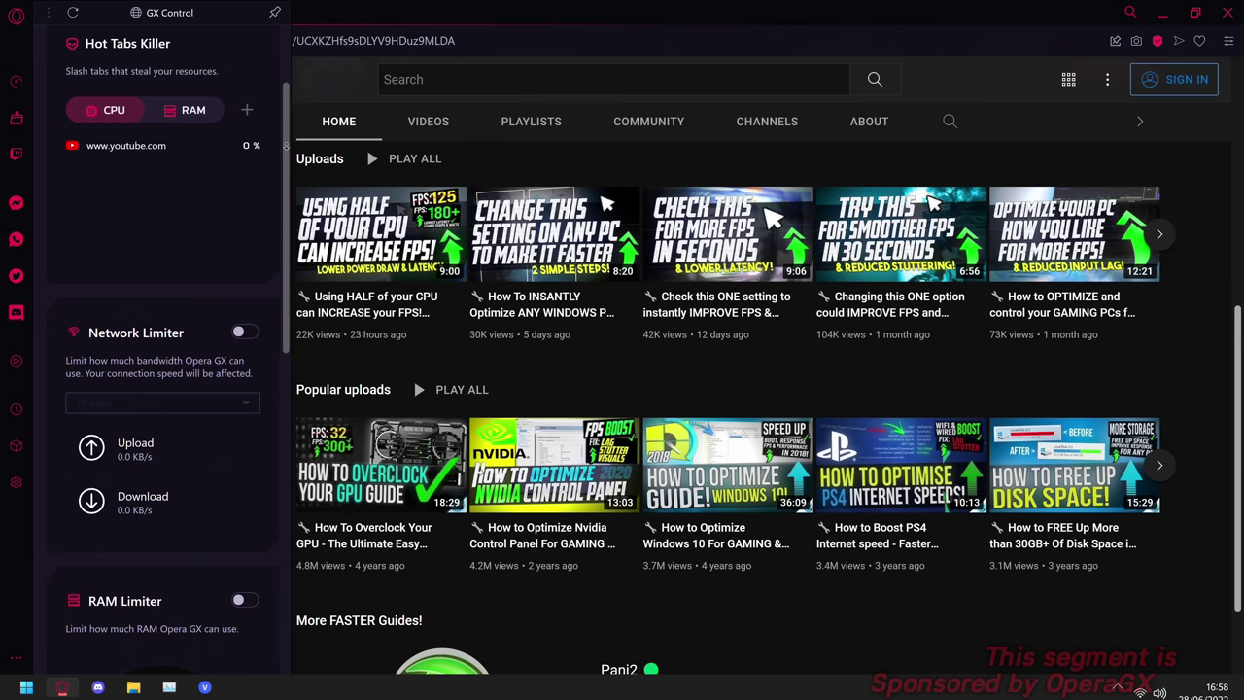
scroll(160, 350, "down", 3)
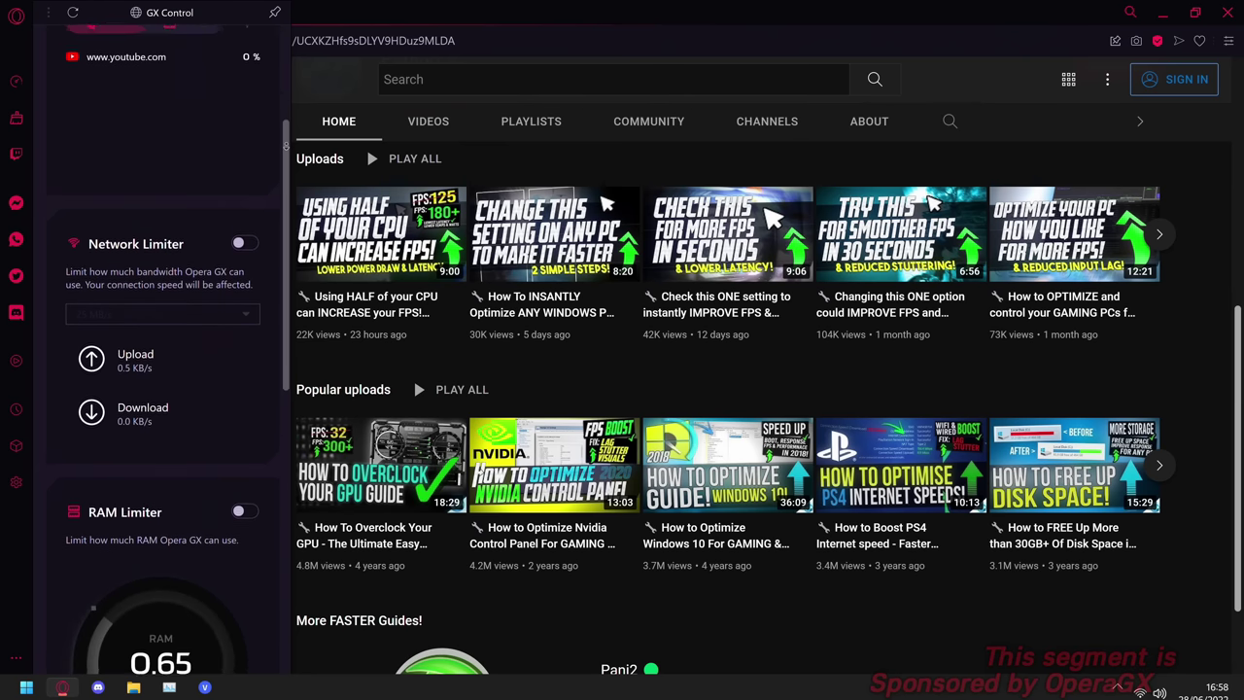
scroll(255, 177, "down", 1)
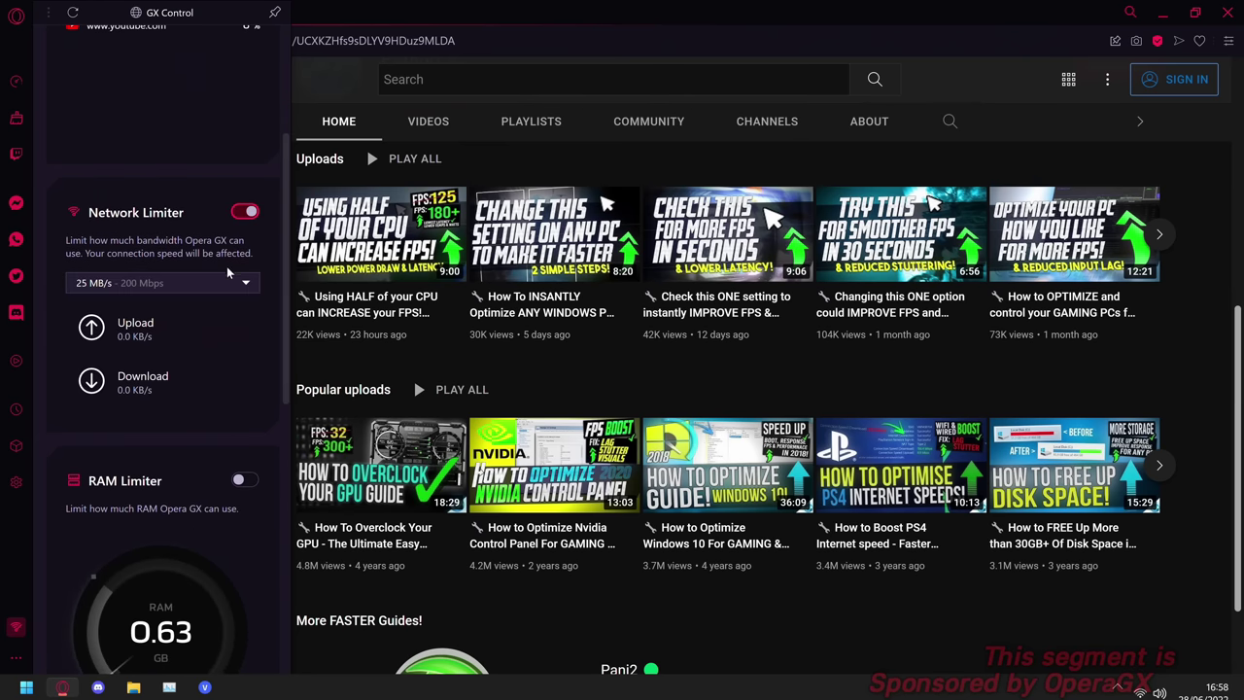
left_click(229, 279)
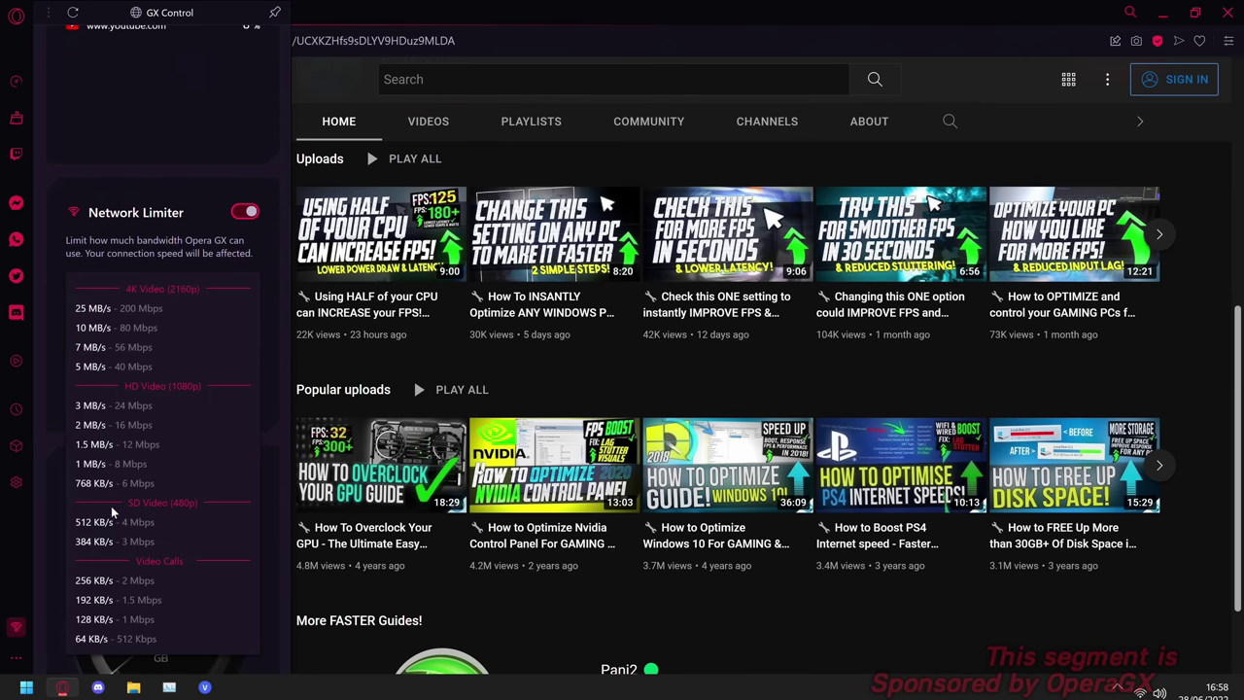
left_click(119, 307)
scroll(286, 370, "down", 3)
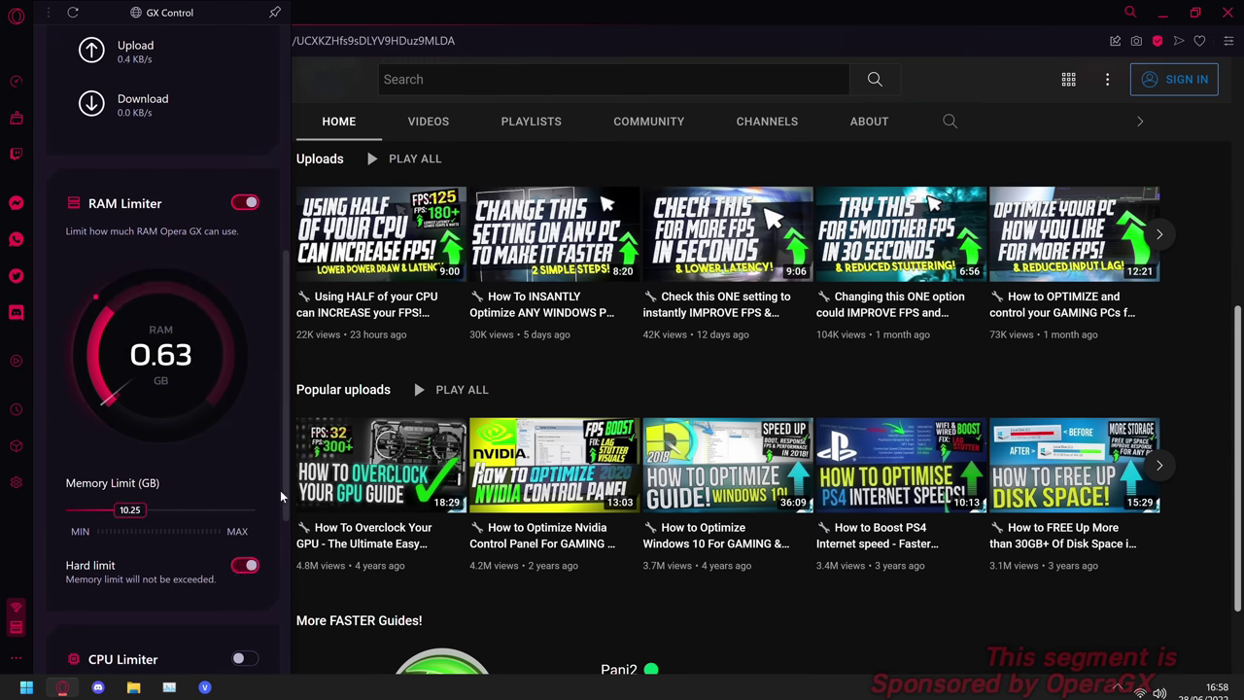
scroll(287, 490, "down", 4)
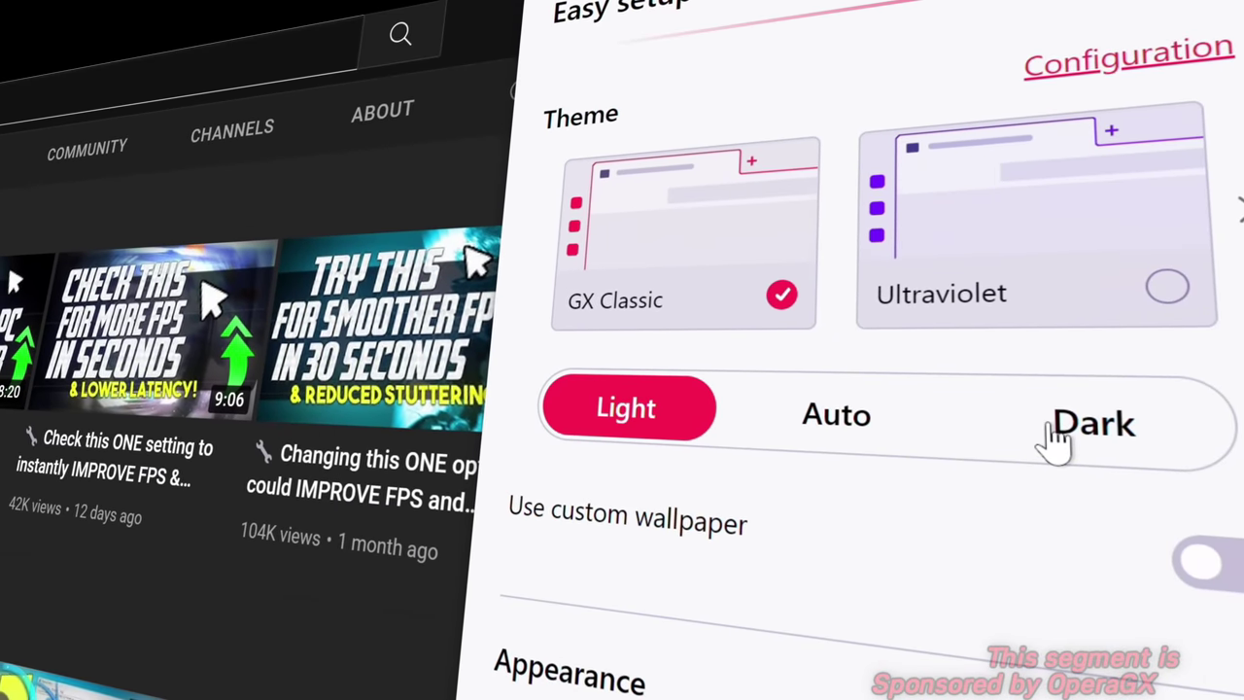
- Switch the browser theme to Dark mode and try out the other colour themes
left_click(1046, 435)
left_click(545, 281)
left_click(660, 280)
left_click(918, 286)
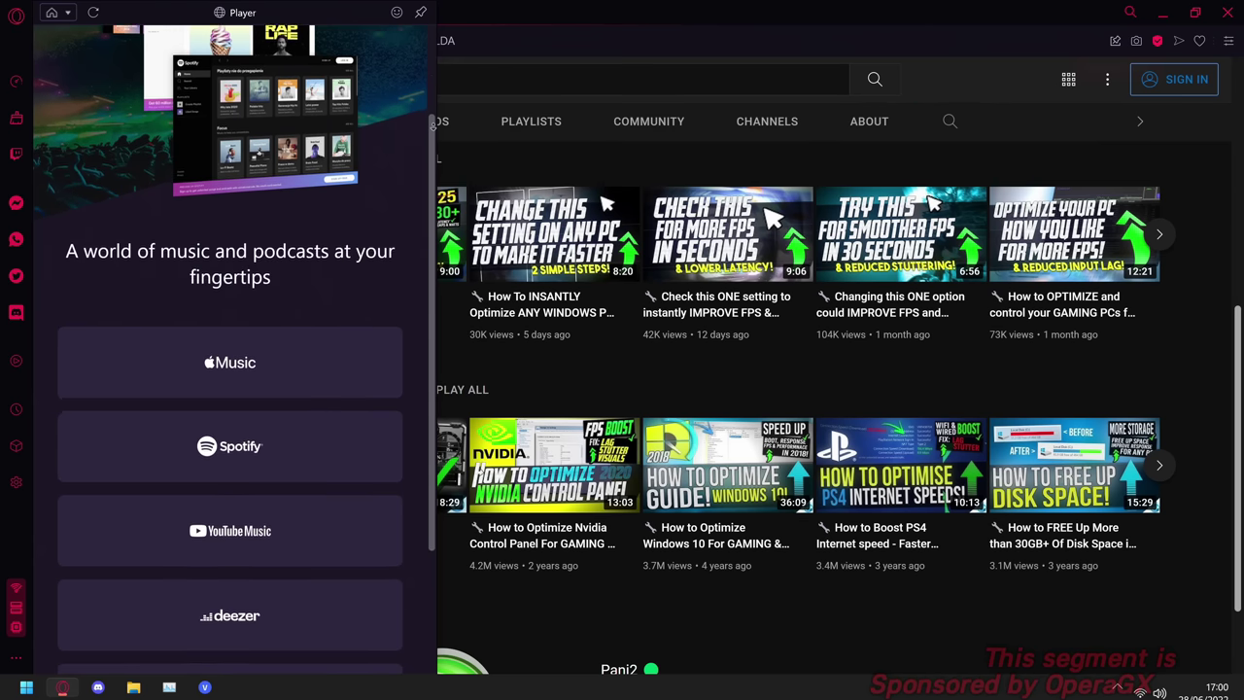
- Open Spotify in the sidebar Player and bring up the music service selector
scroll(433, 125, "down", 3)
left_click(286, 277)
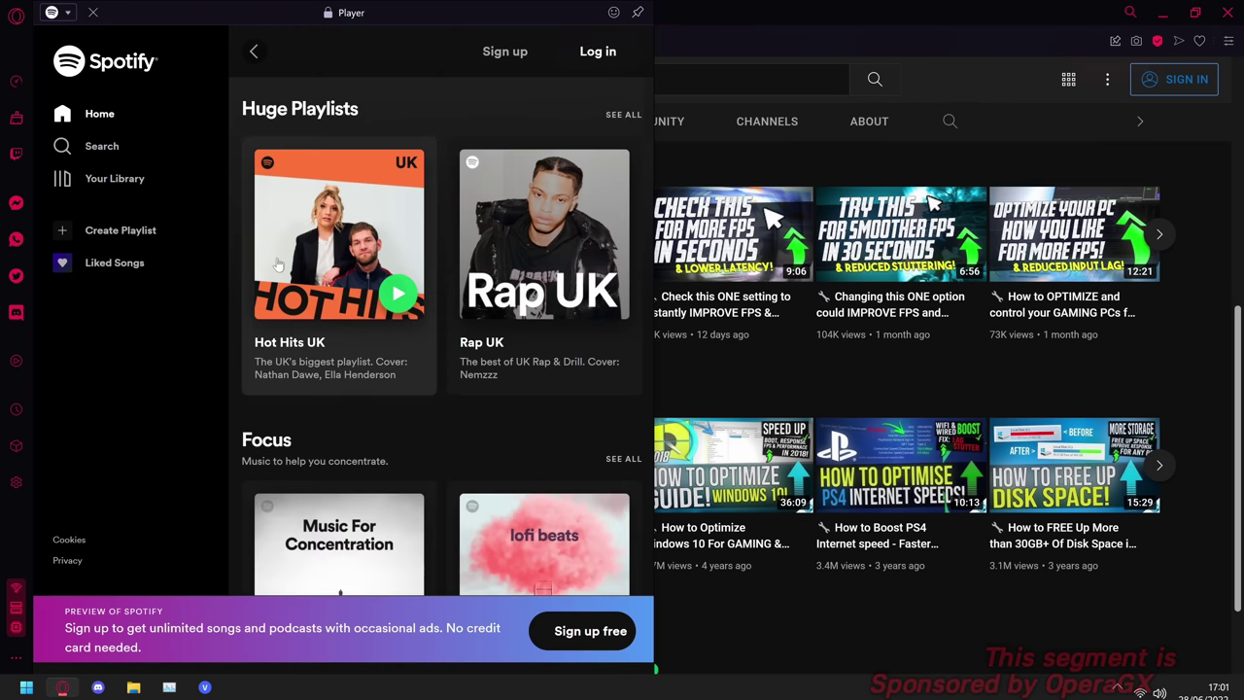
left_click(64, 14)
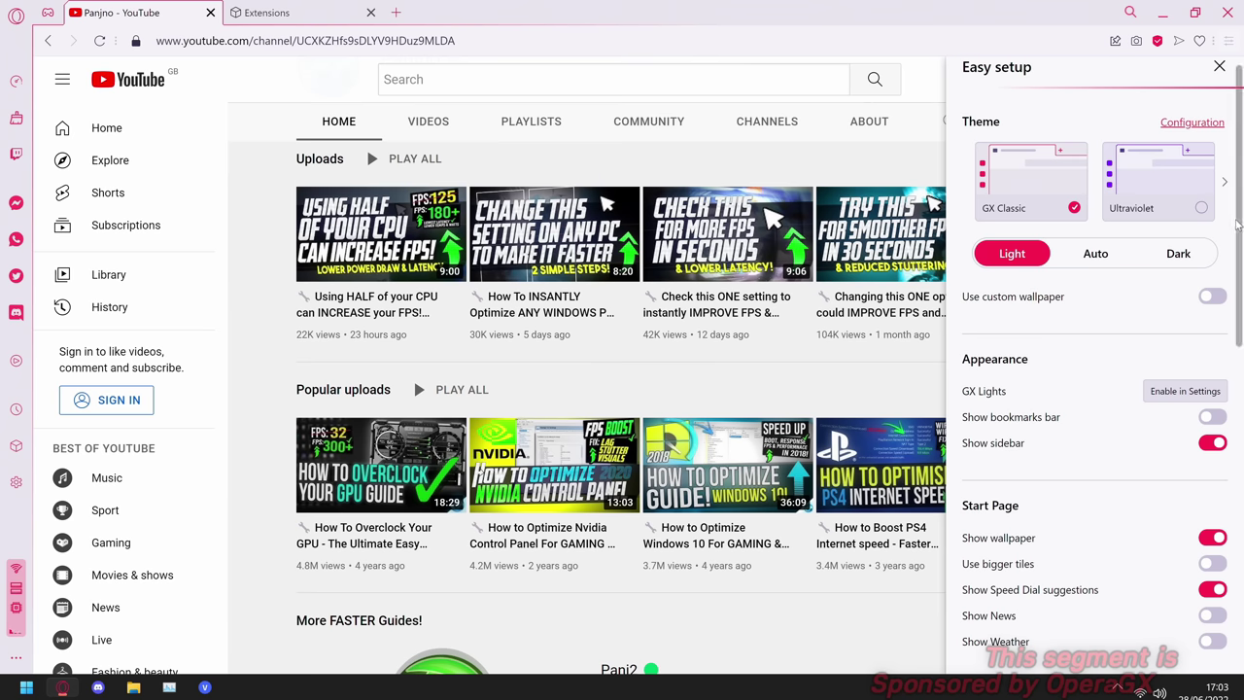
- Enable Force dark pages in Easy setup and set the theme mode to Auto
left_click_drag(1237, 226, 1240, 467)
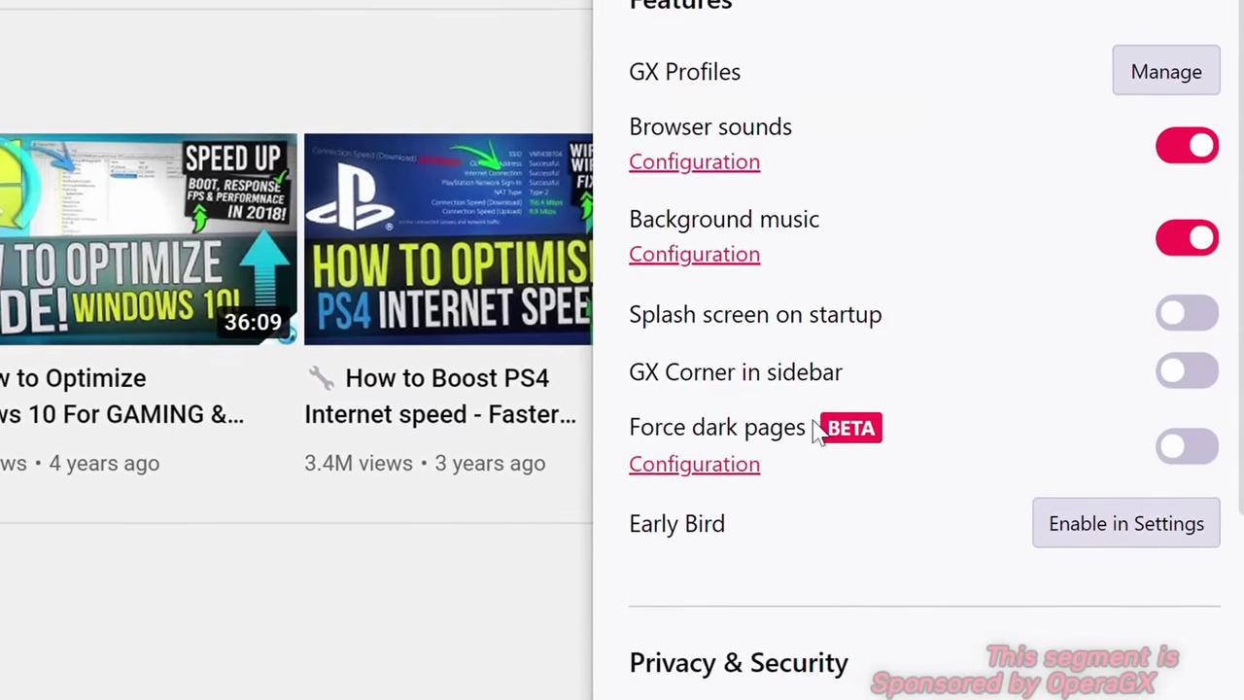
left_click(1180, 447)
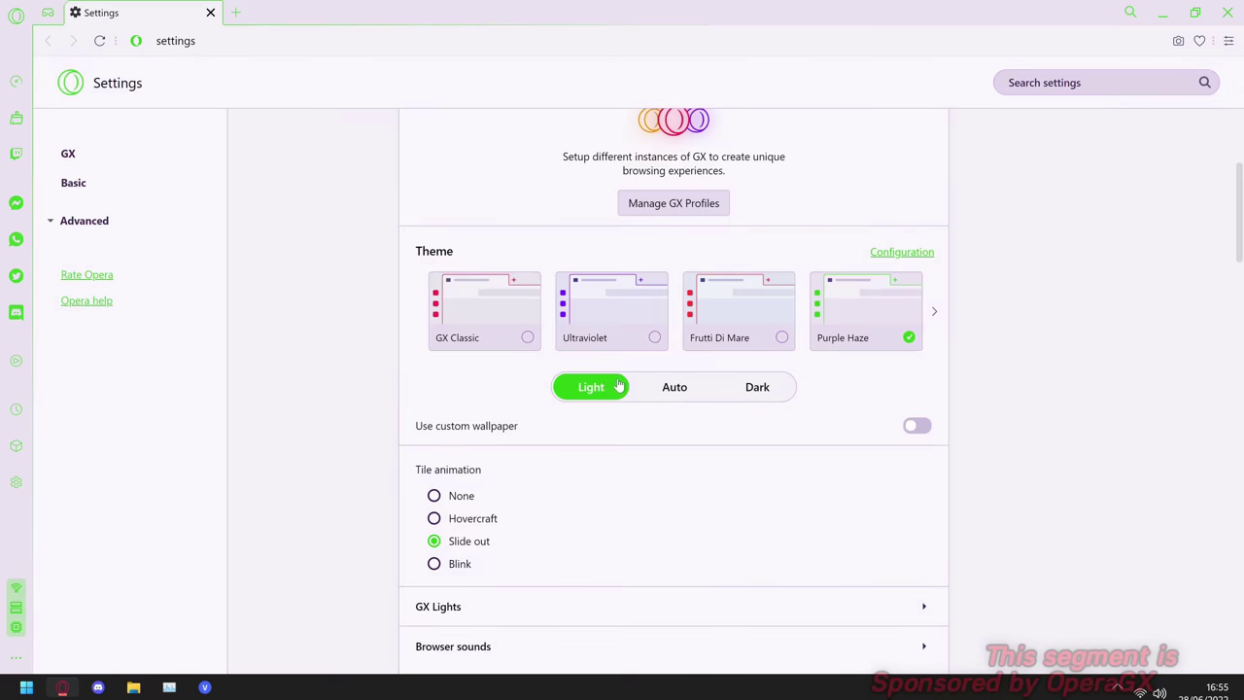
left_click(674, 387)
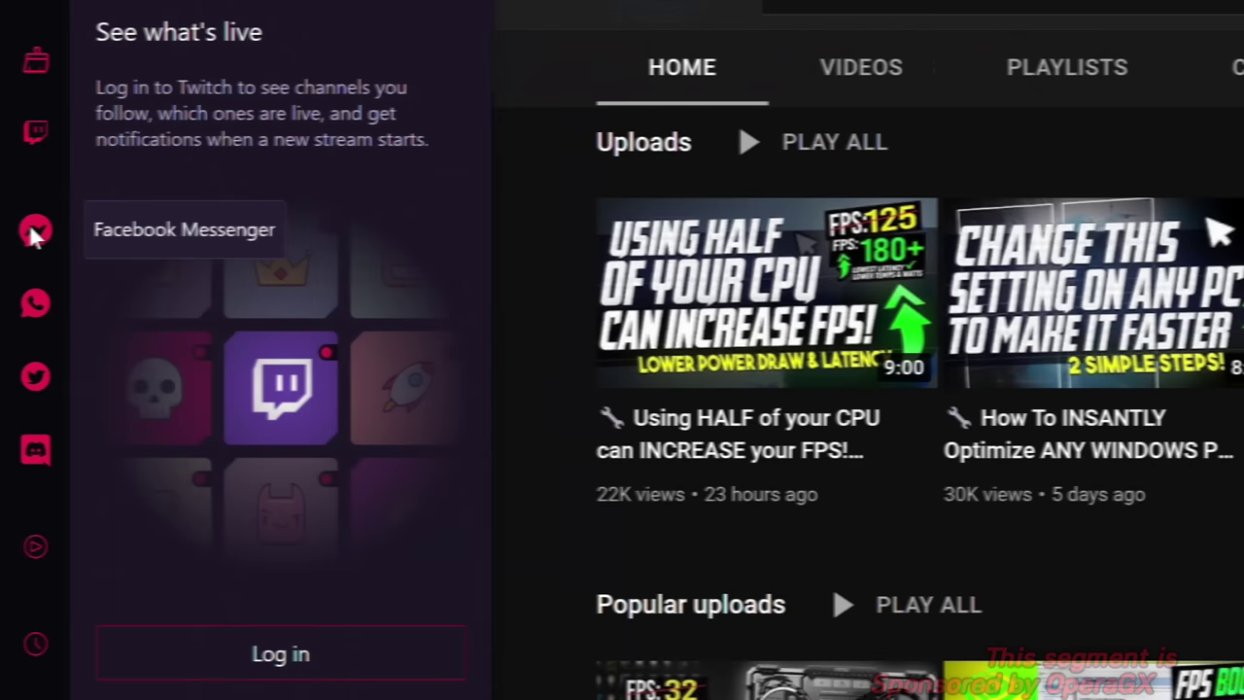
- View the Facebook Messenger, WhatsApp, Twitter and Discord sidebar panels in turn
left_click(29, 231)
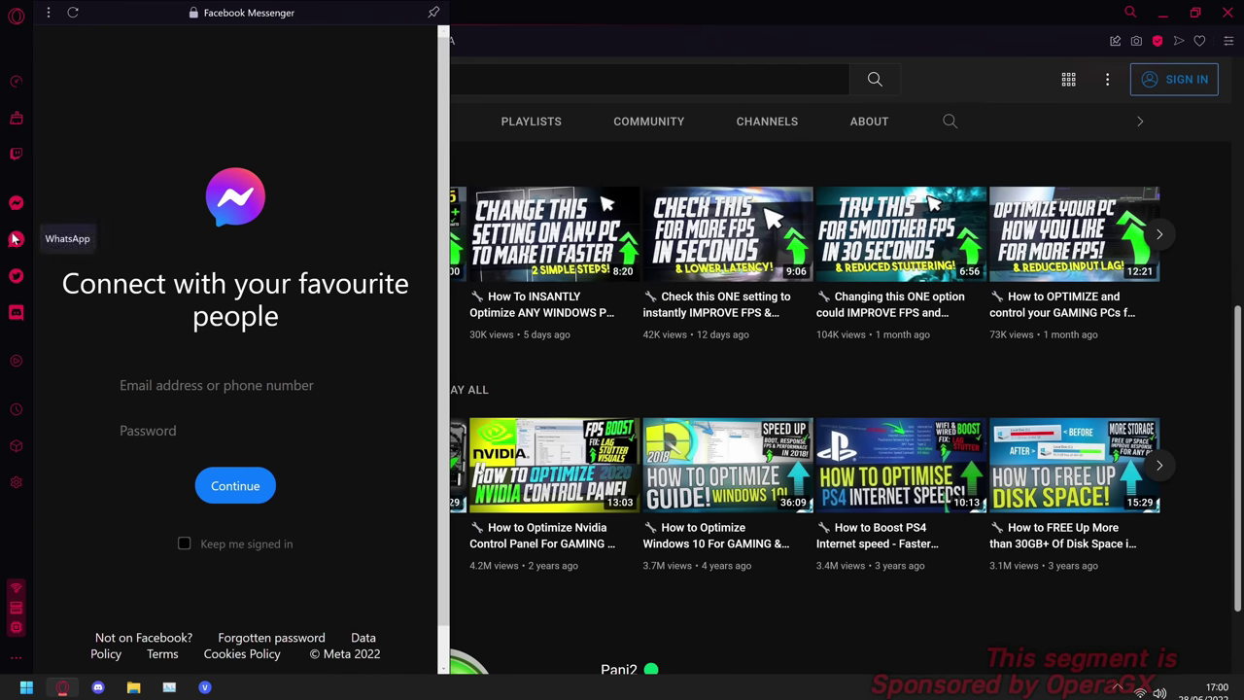
left_click(16, 238)
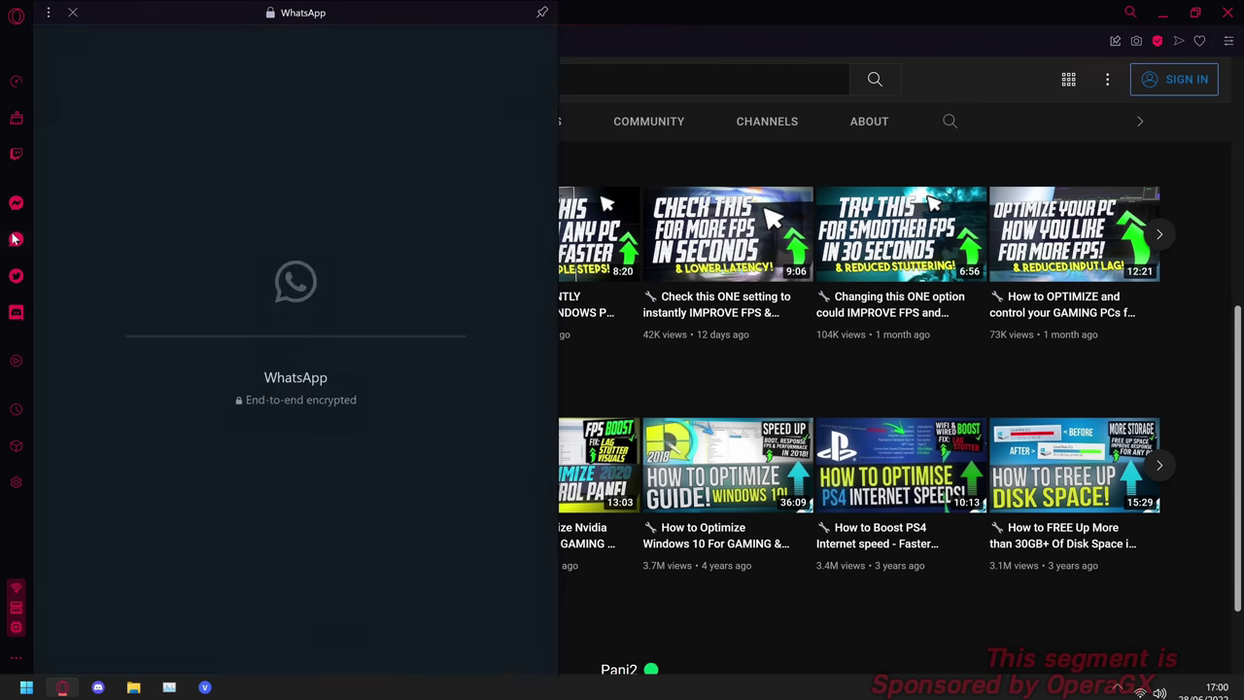
left_click(16, 275)
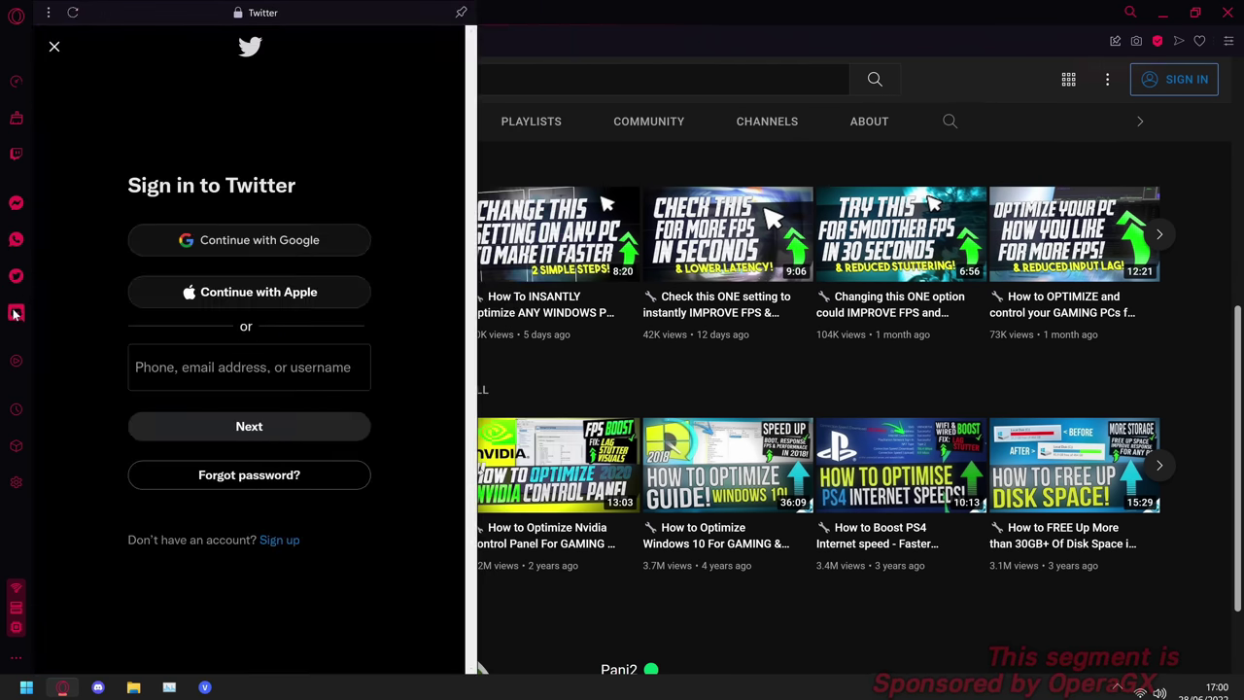
left_click(17, 310)
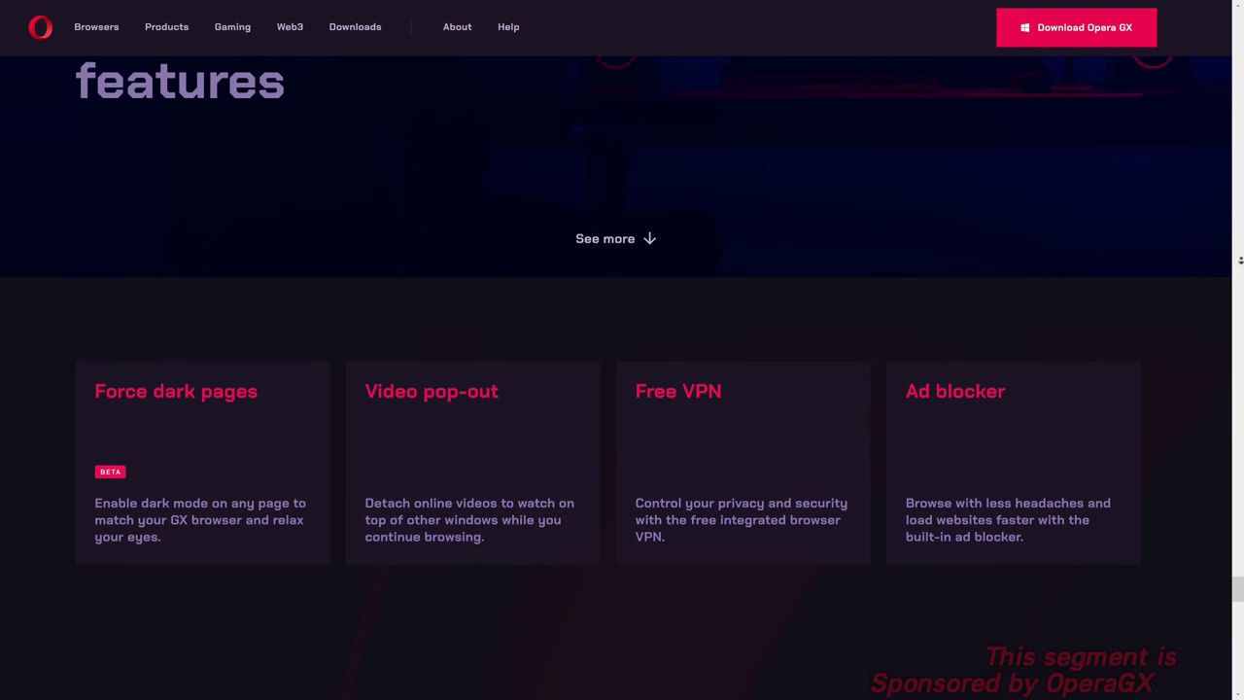
- Reposition the floating video pop-out window over the Settings page
scroll(622, 389, "down", 2)
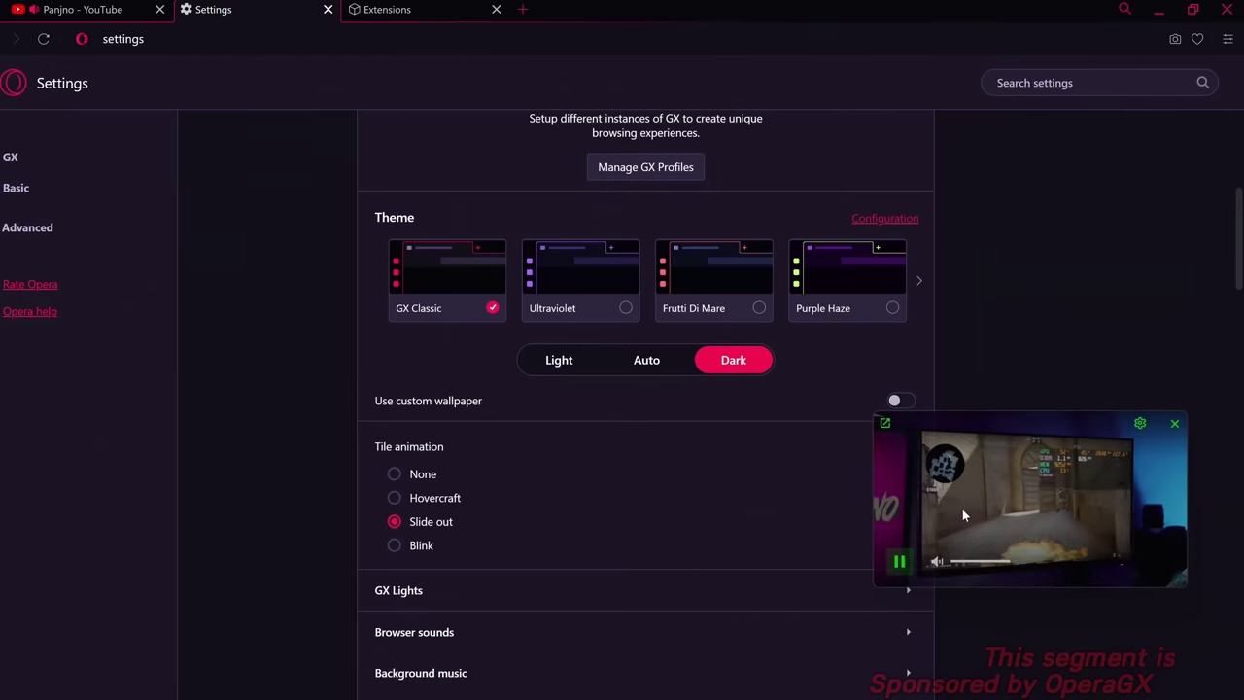
left_click_drag(962, 508, 823, 336)
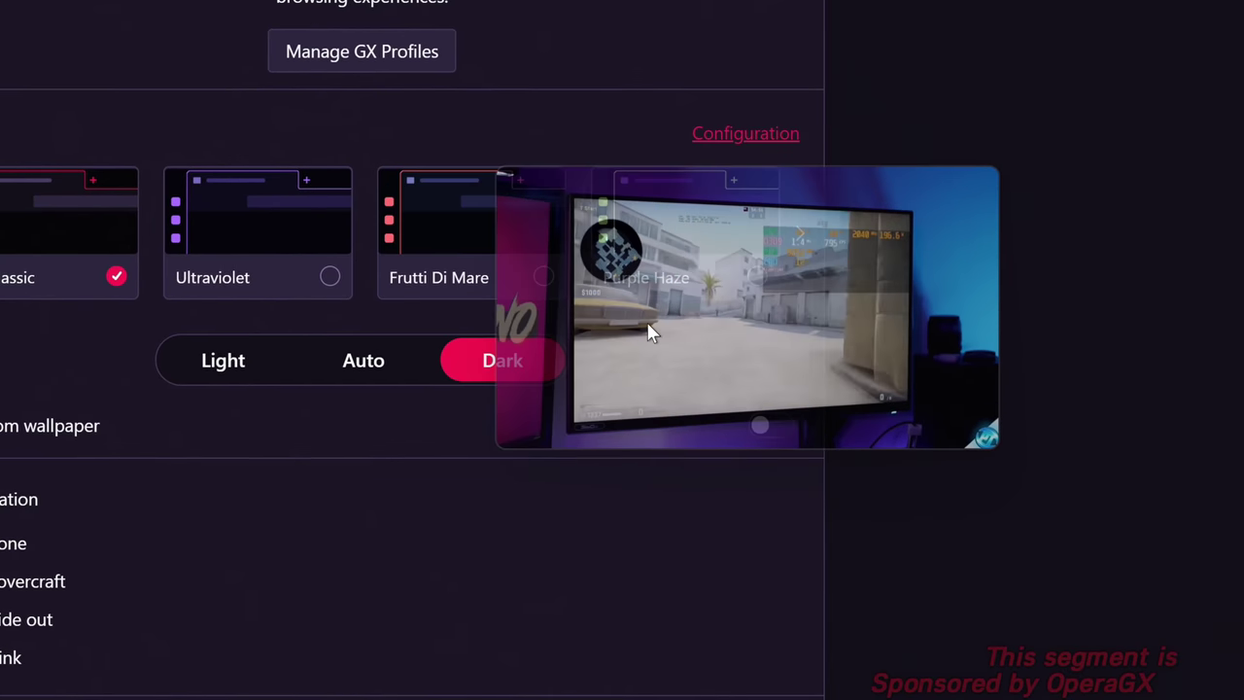
left_click_drag(650, 331, 885, 493)
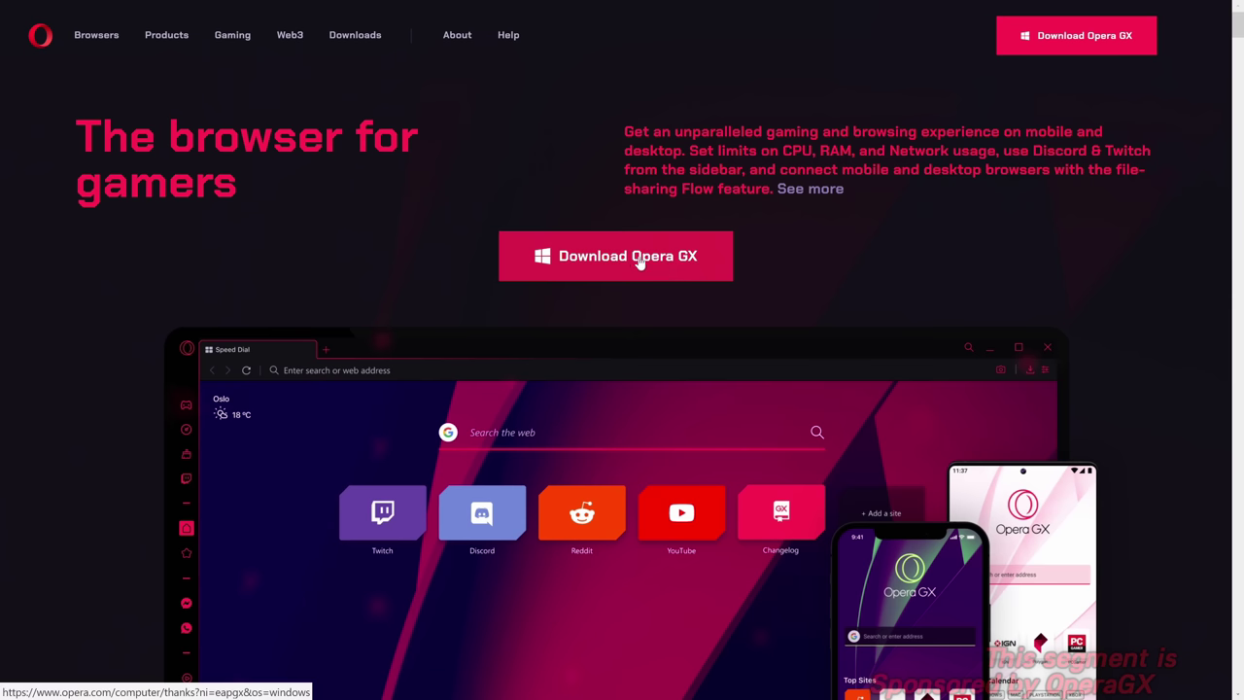
- Download Opera GX for Windows and accept the installer's terms to upgrade
left_click(630, 256)
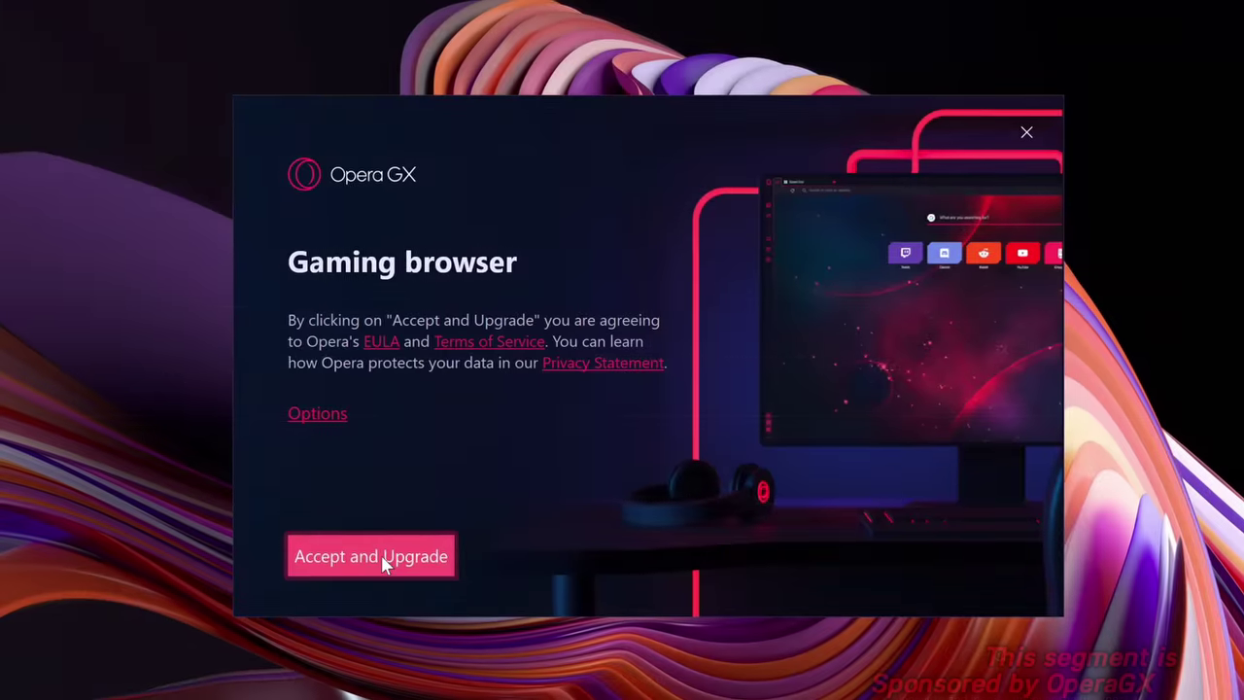
left_click(461, 557)
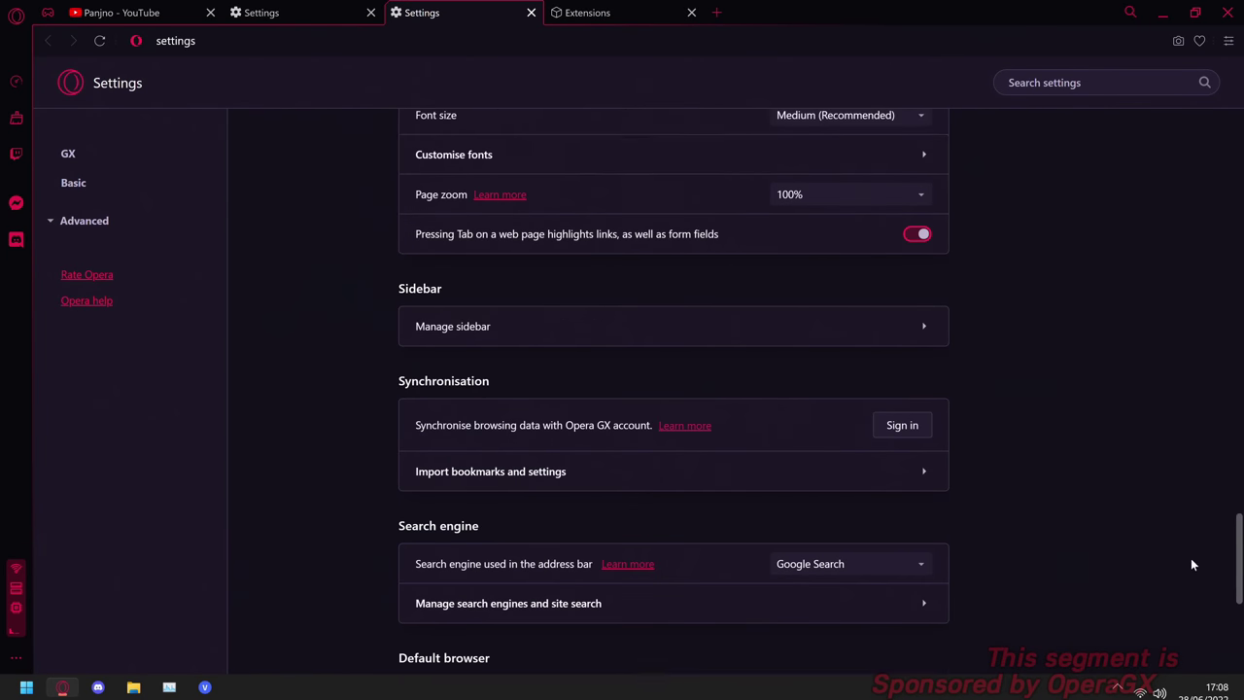
- Import browsing history, bookmarks, saved passwords and cookies from Microsoft Edge, and turn on the bookmarks bar
scroll(993, 492, "down", 1)
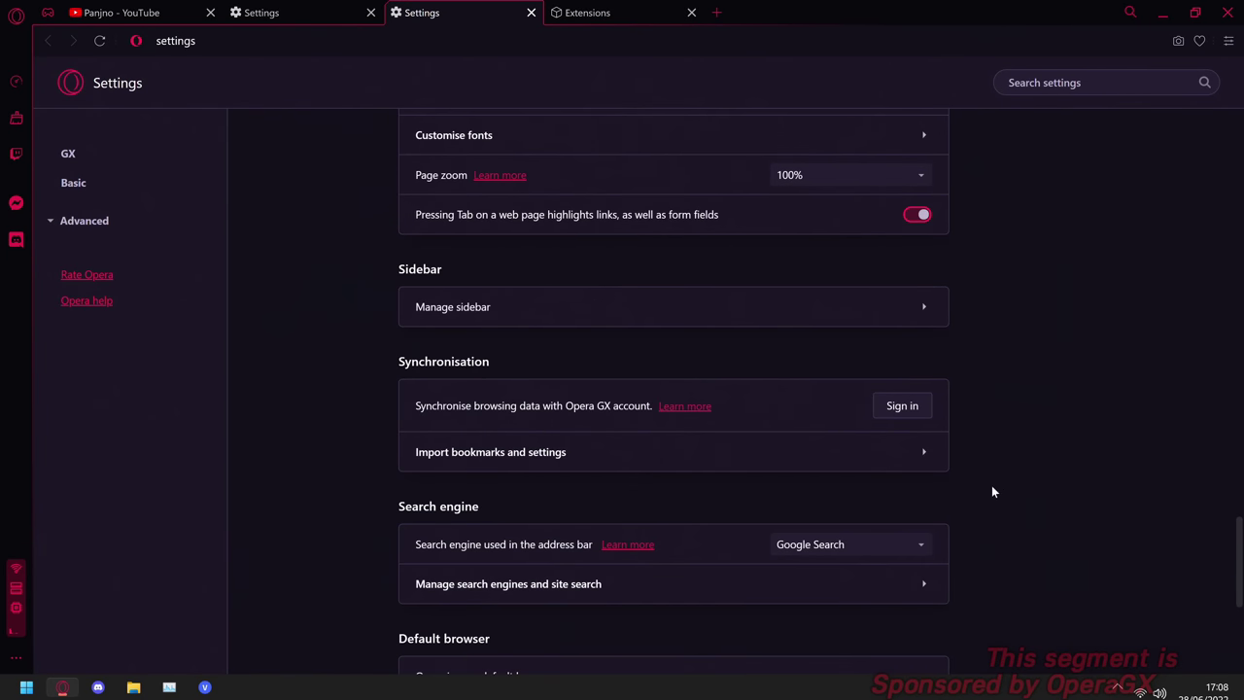
left_click(458, 455)
left_click(488, 266)
left_click(495, 297)
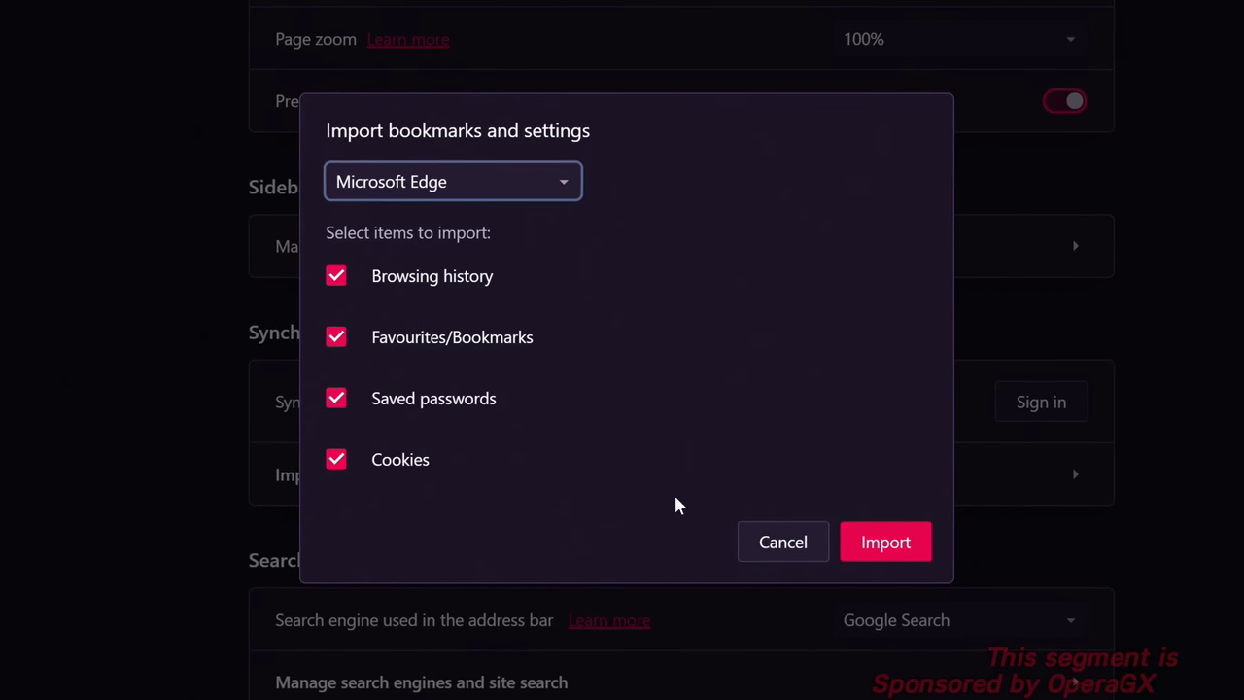
left_click(884, 541)
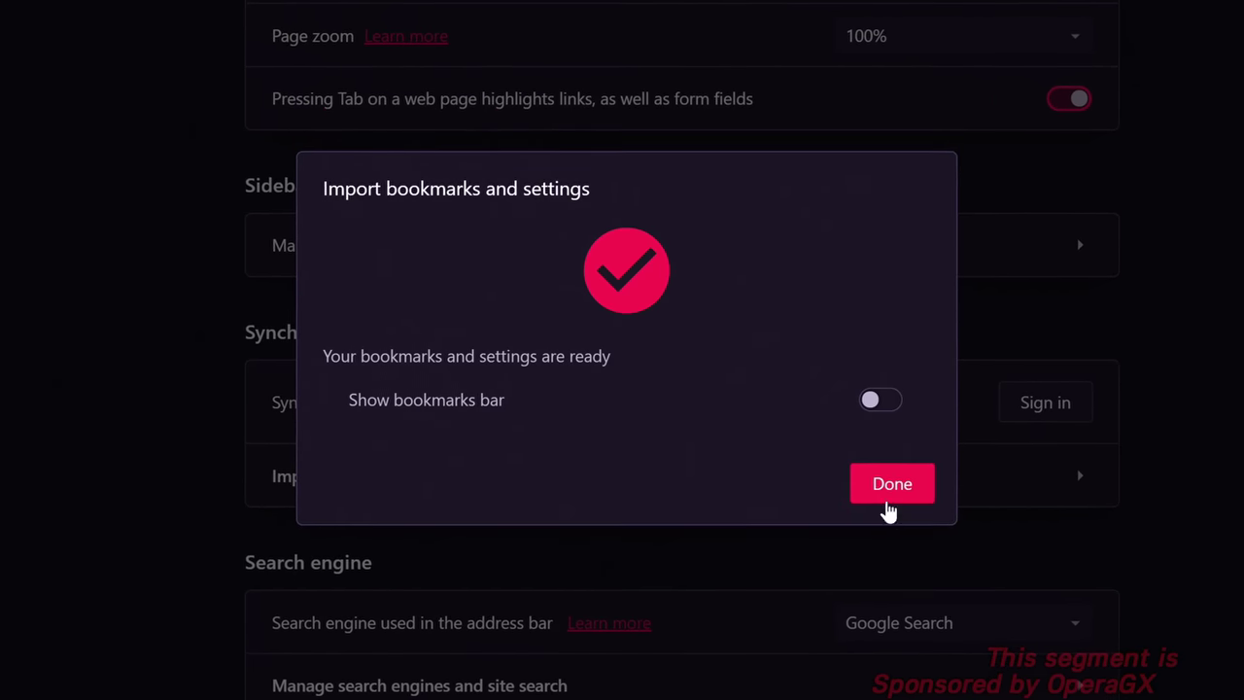
left_click(879, 398)
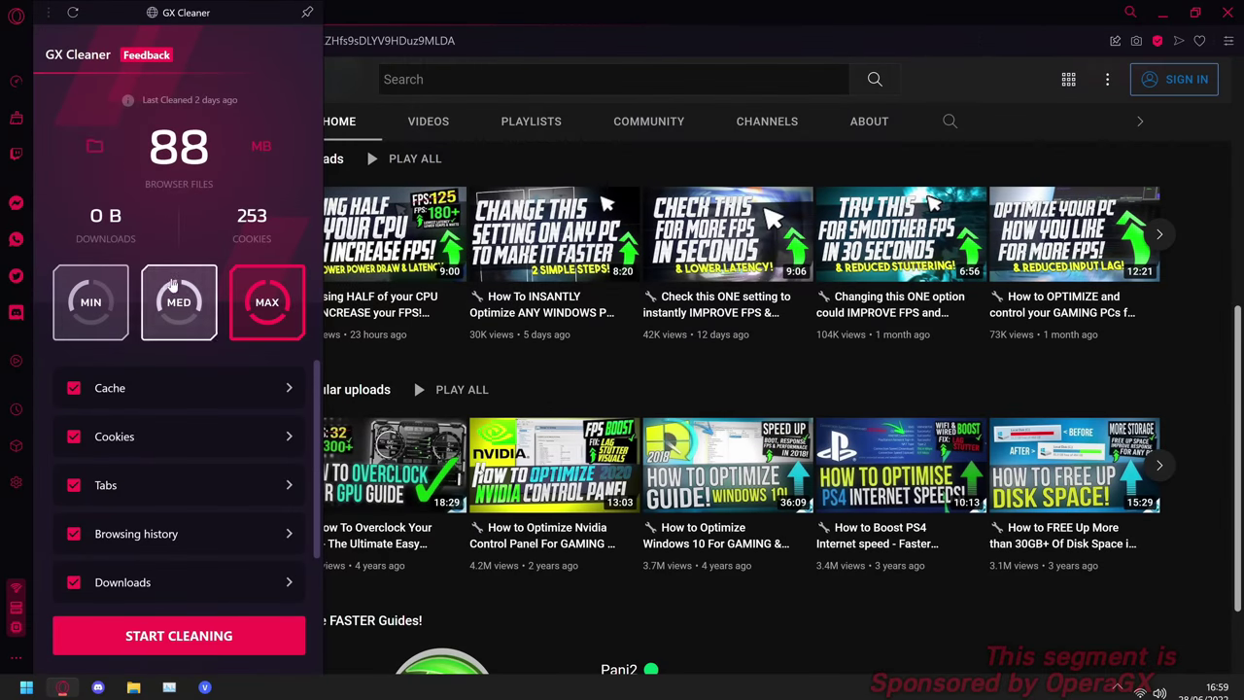
- Compare what the MIN, MED and MAX presets select for cleaning in GX Cleaner
left_click(176, 304)
left_click(100, 302)
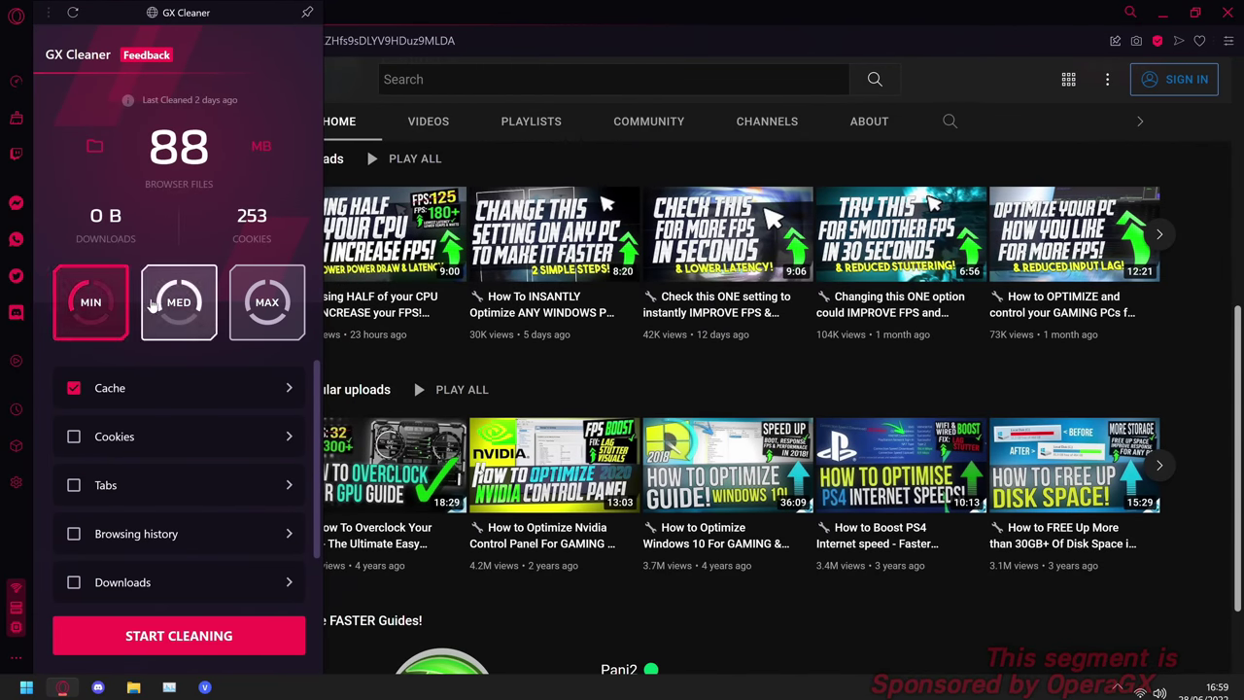
left_click(157, 305)
left_click(254, 307)
left_click(102, 303)
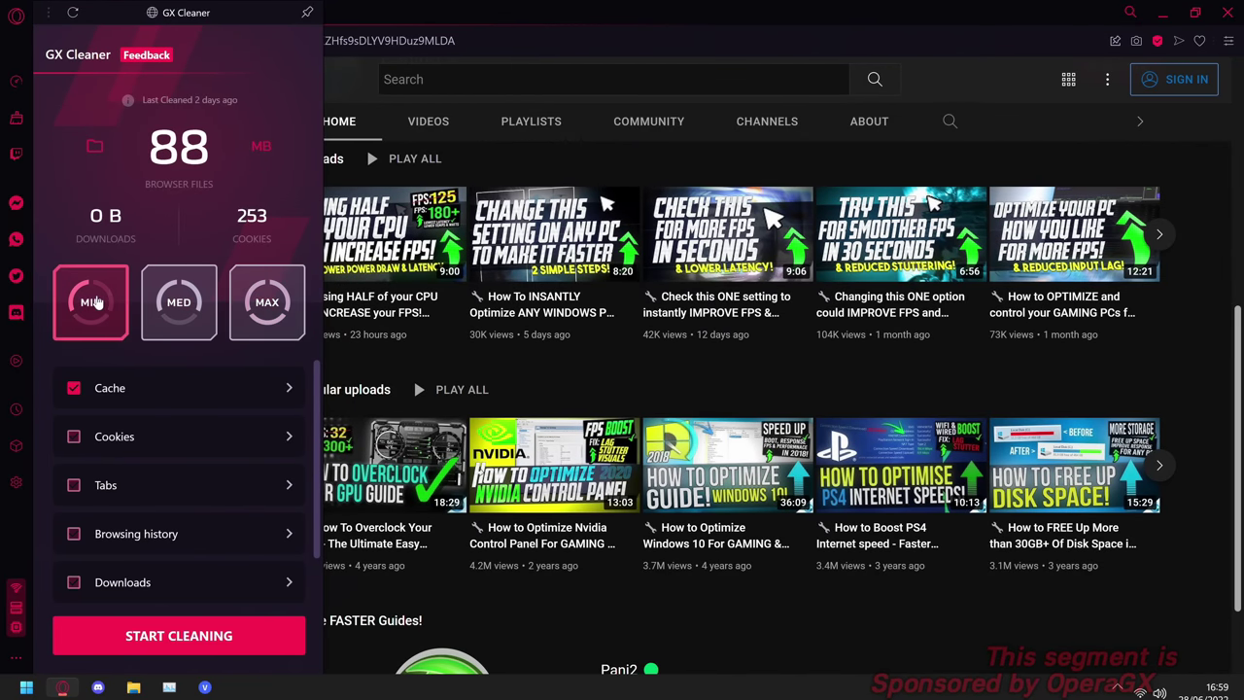
left_click(173, 303)
- Clean the browser data with the MAX preset and close GX Cleaner
left_click(250, 307)
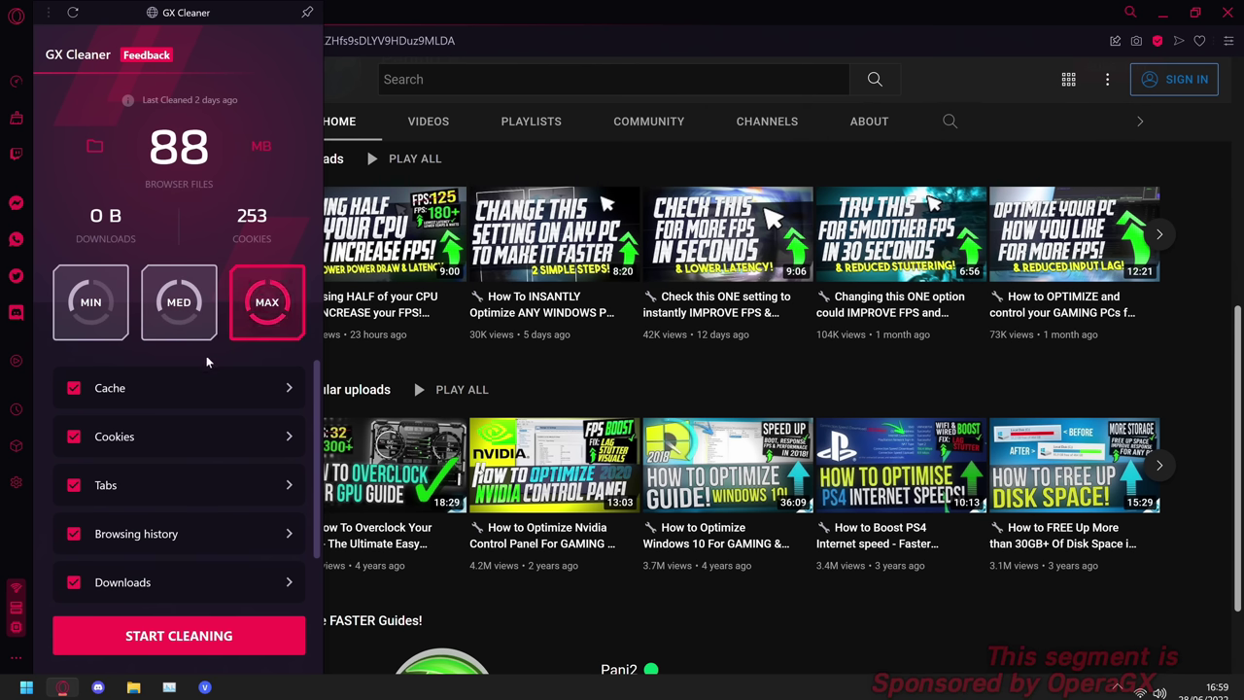
left_click(196, 633)
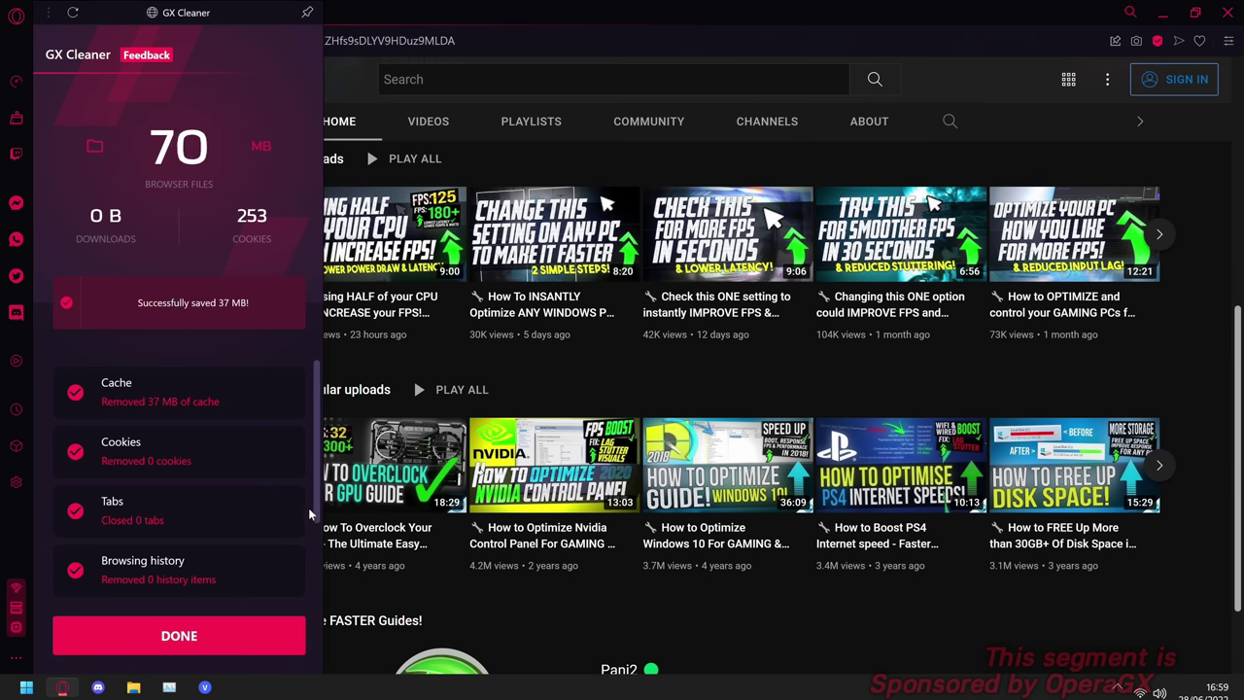
left_click(335, 505)
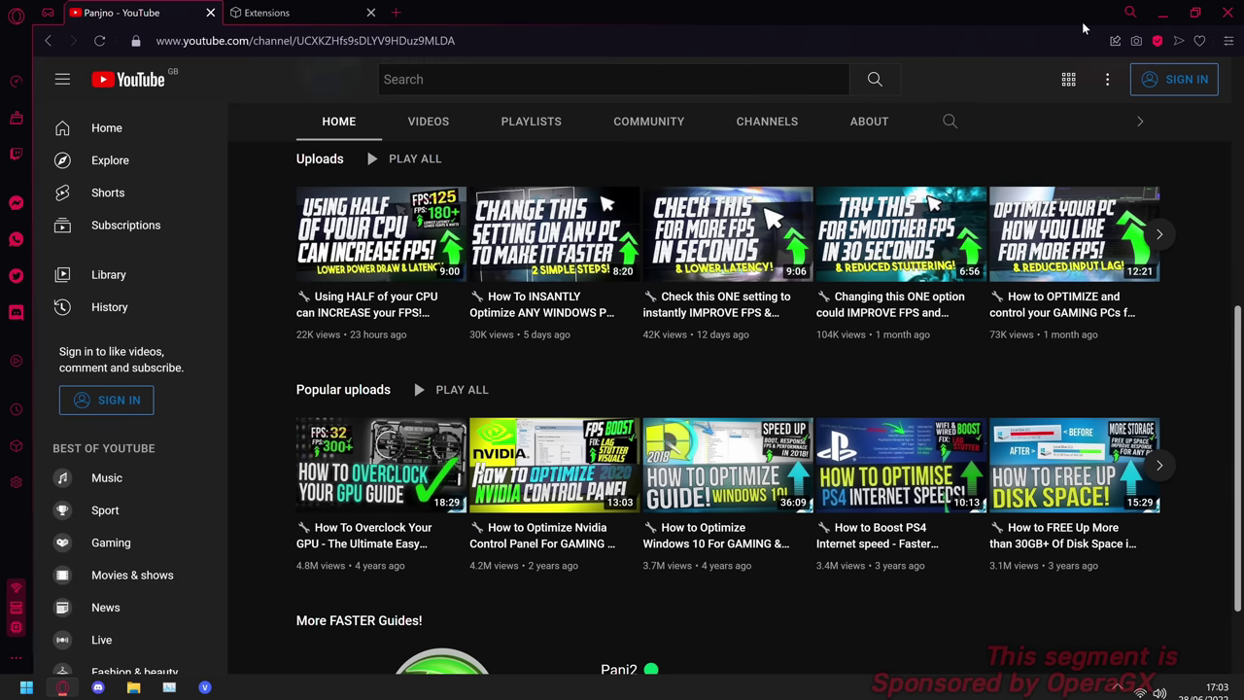
- Look through the appearance, start page and animation options in Easy setup, and open the GX Lights settings
left_click(1227, 41)
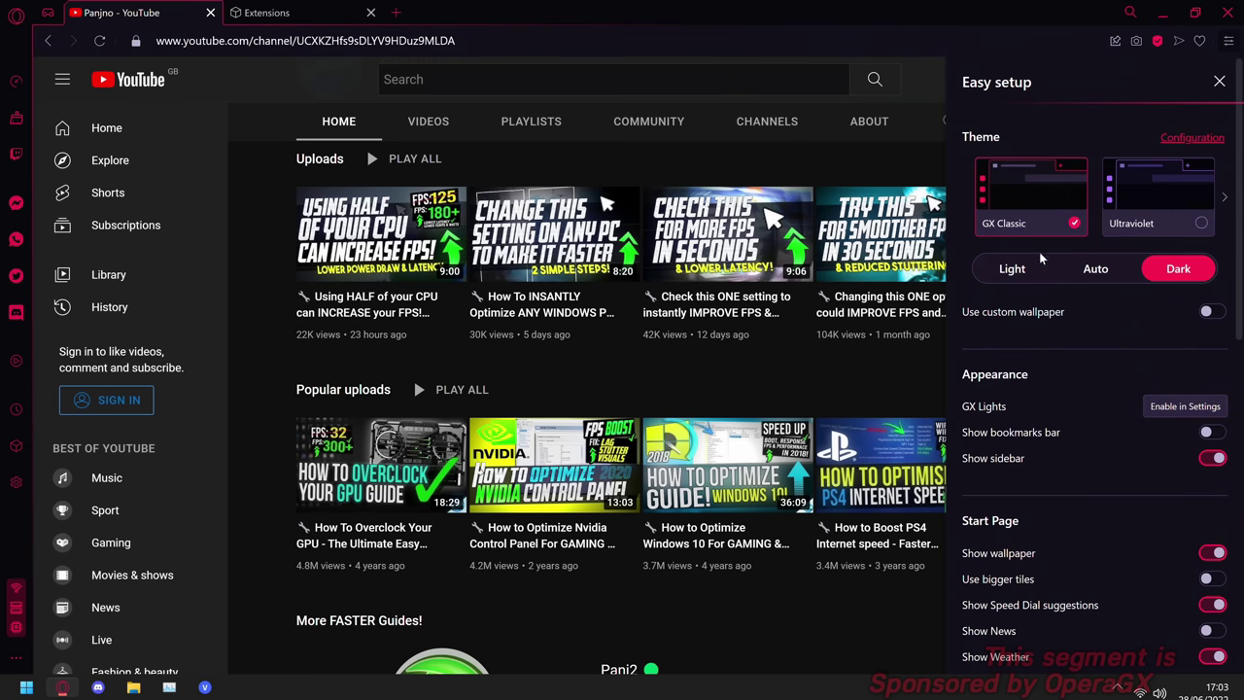
left_click(727, 600)
left_click(1098, 600)
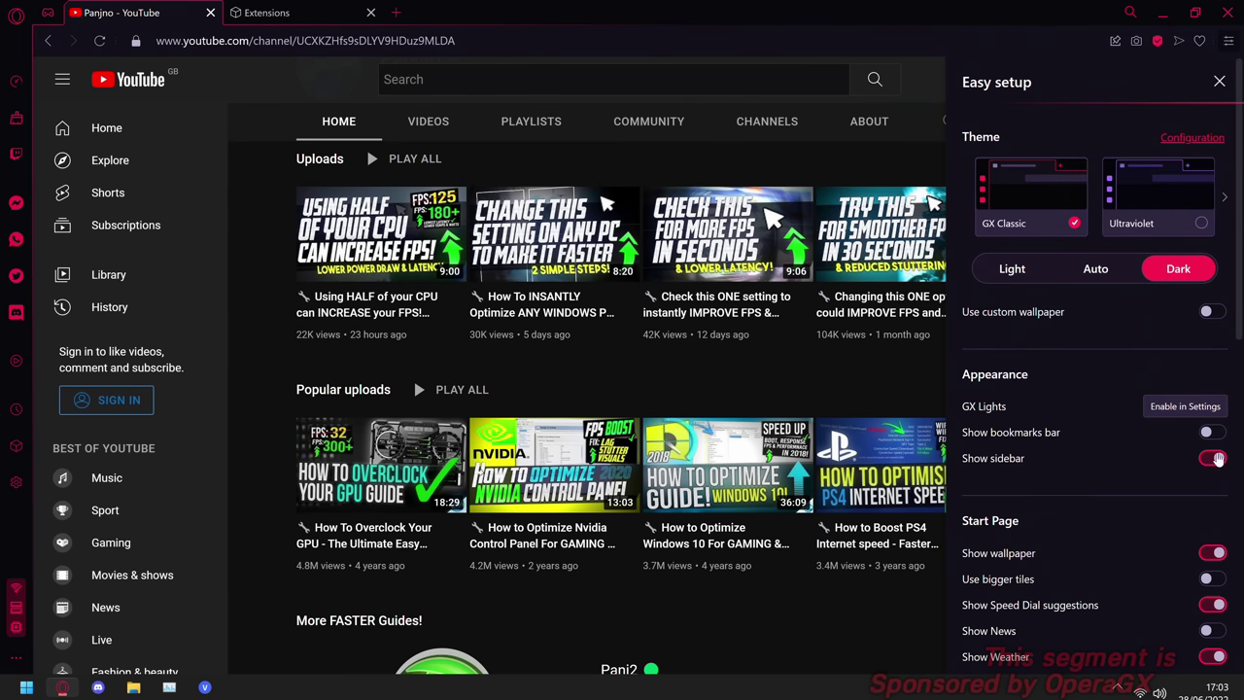
scroll(1214, 578, "down", 2)
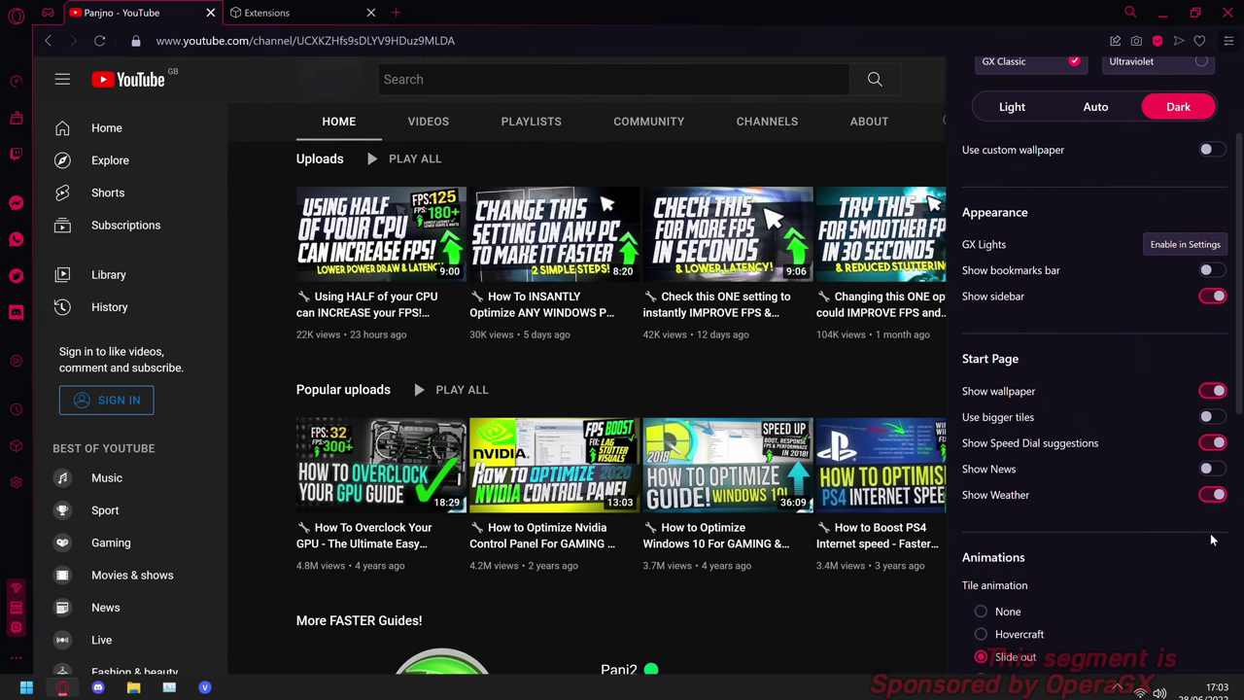
scroll(1209, 498, "down", 5)
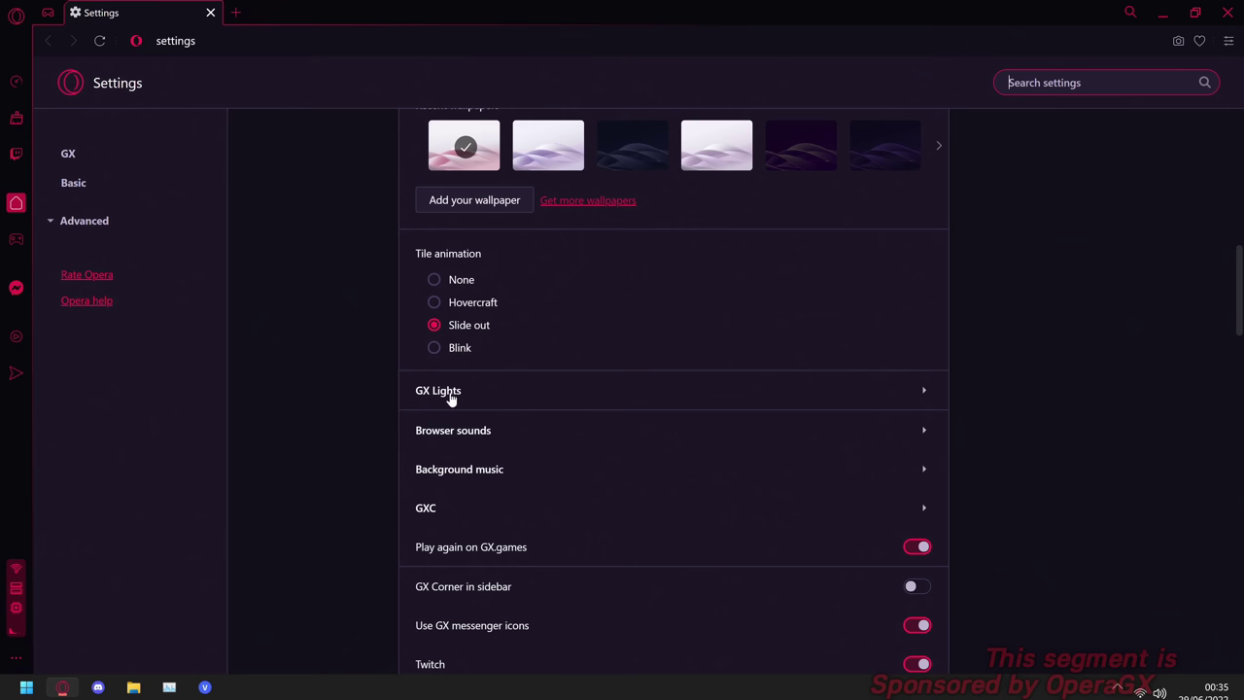
left_click(447, 394)
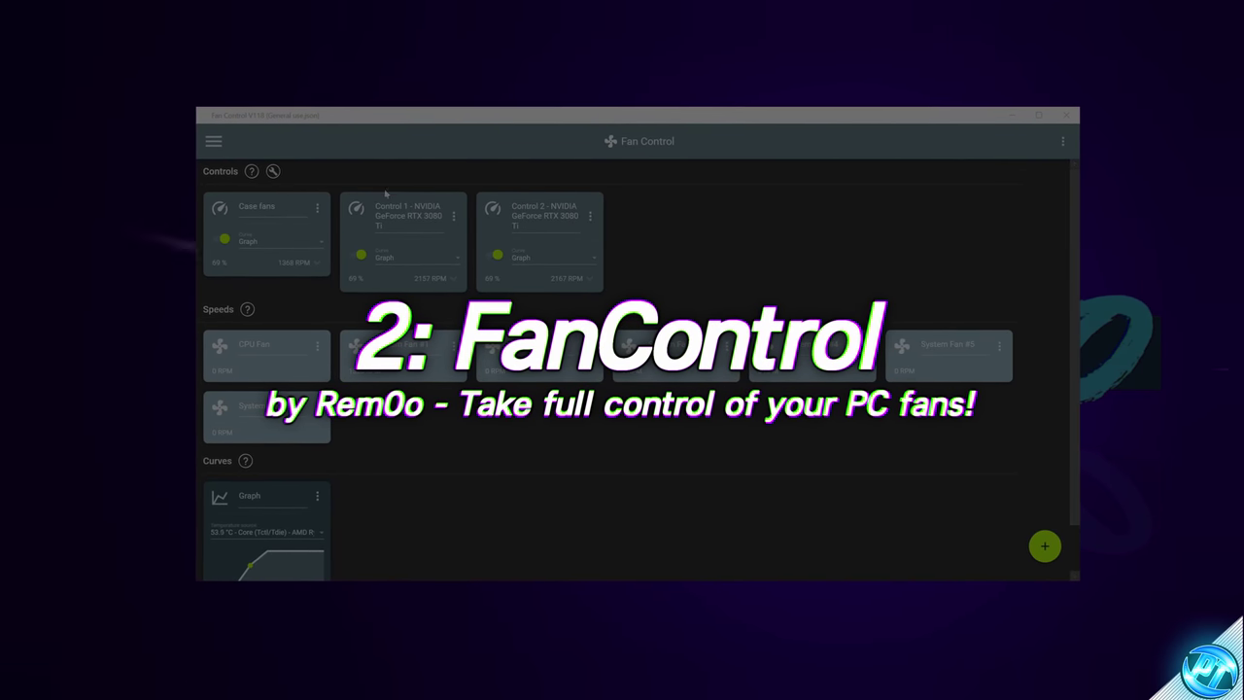
- Look over Fan Control's display and startup options and its control, speed and curve cards
left_click(211, 140)
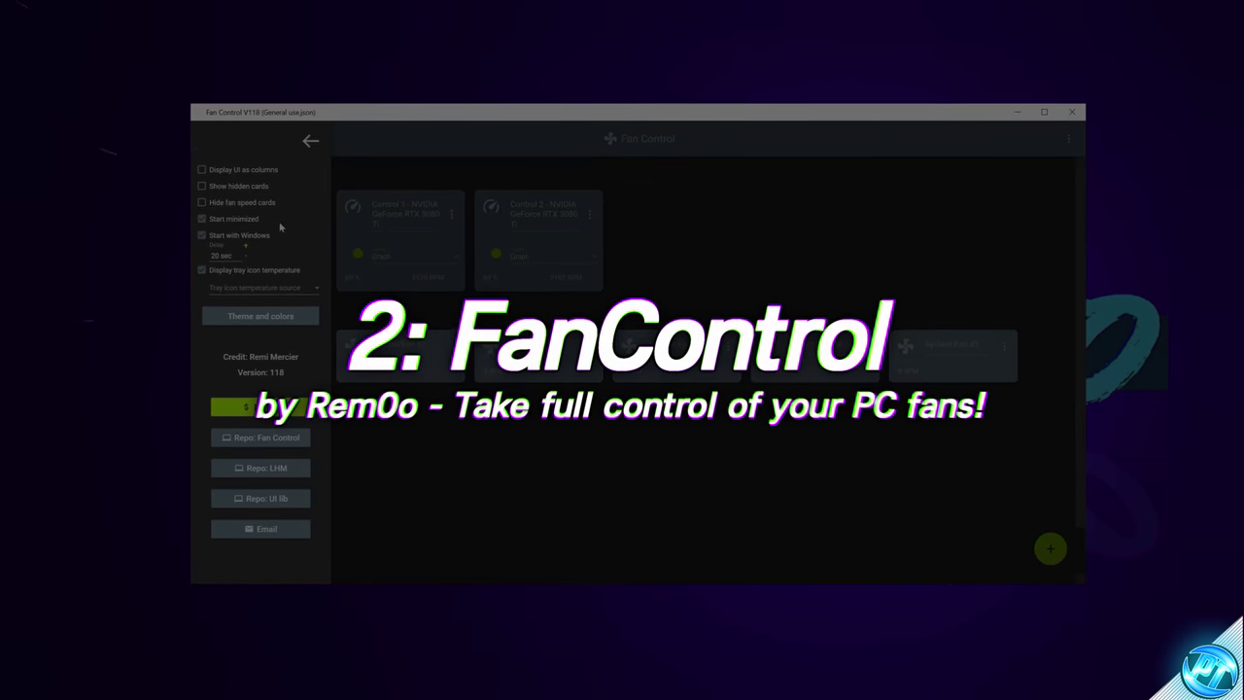
left_click(806, 264)
scroll(332, 497, "down", 1)
left_click(310, 445)
key("Escape")
- Try reshaping the Graph fan curve by moving its middle points, and discard the changes
left_click(305, 570)
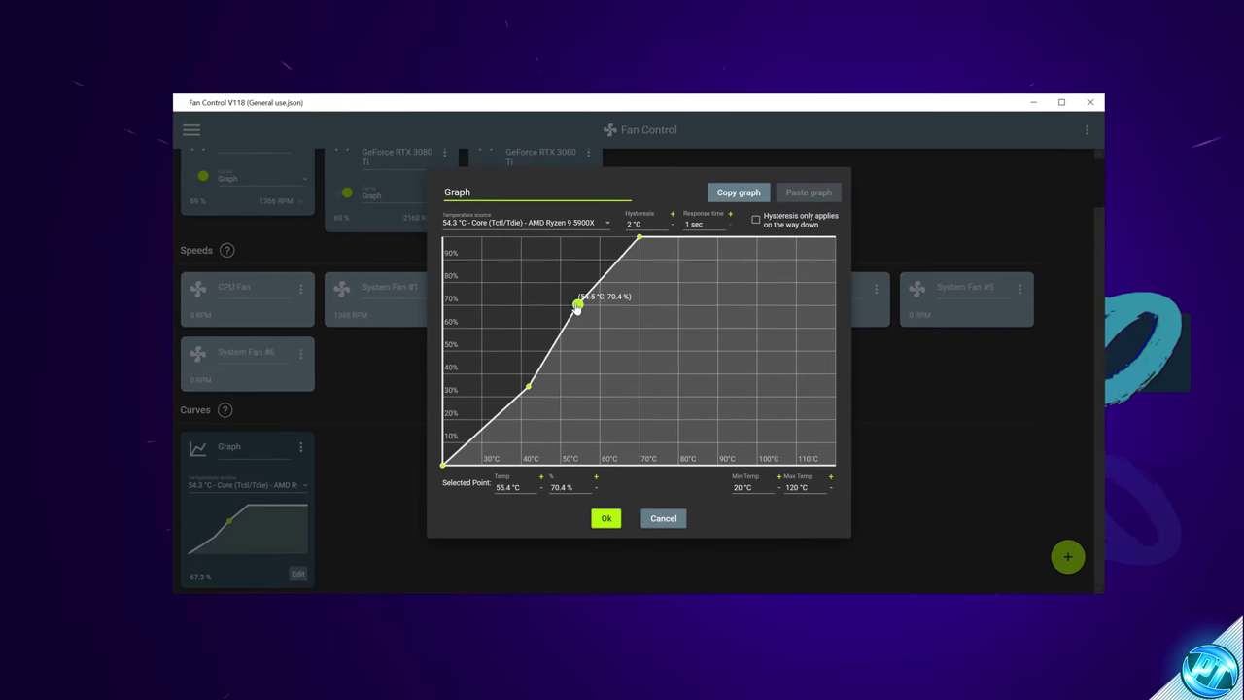
left_click_drag(573, 302, 654, 334)
left_click_drag(526, 390, 523, 332)
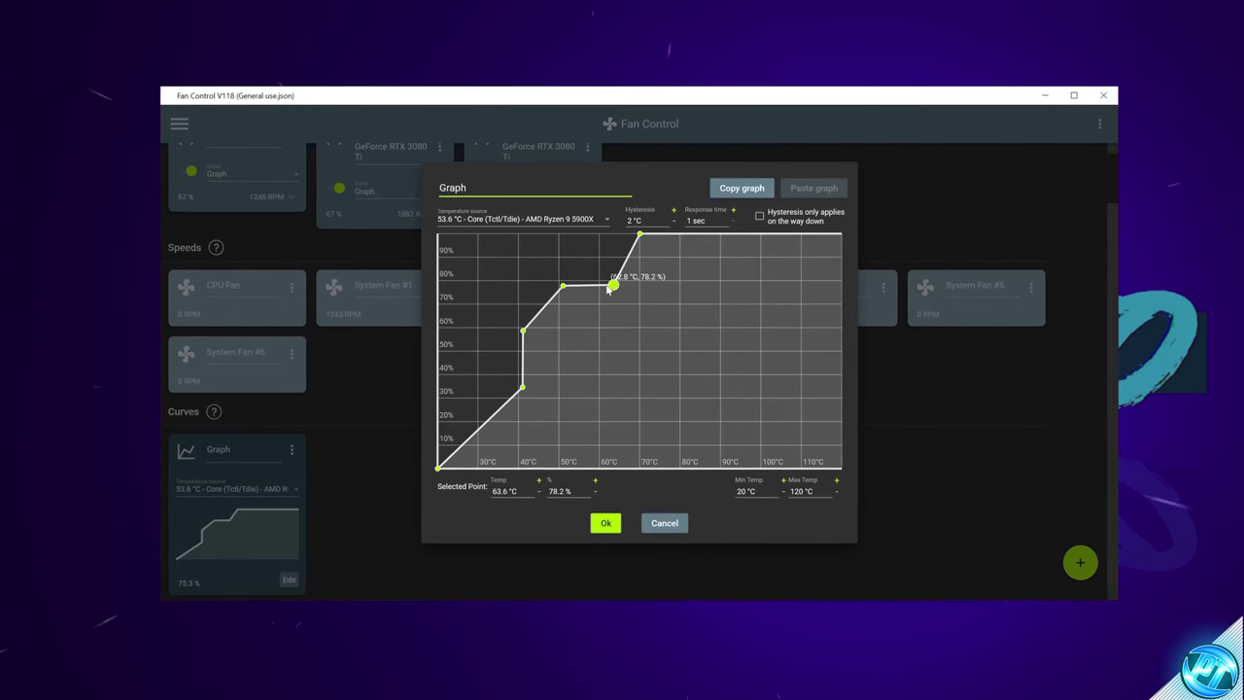
left_click(664, 526)
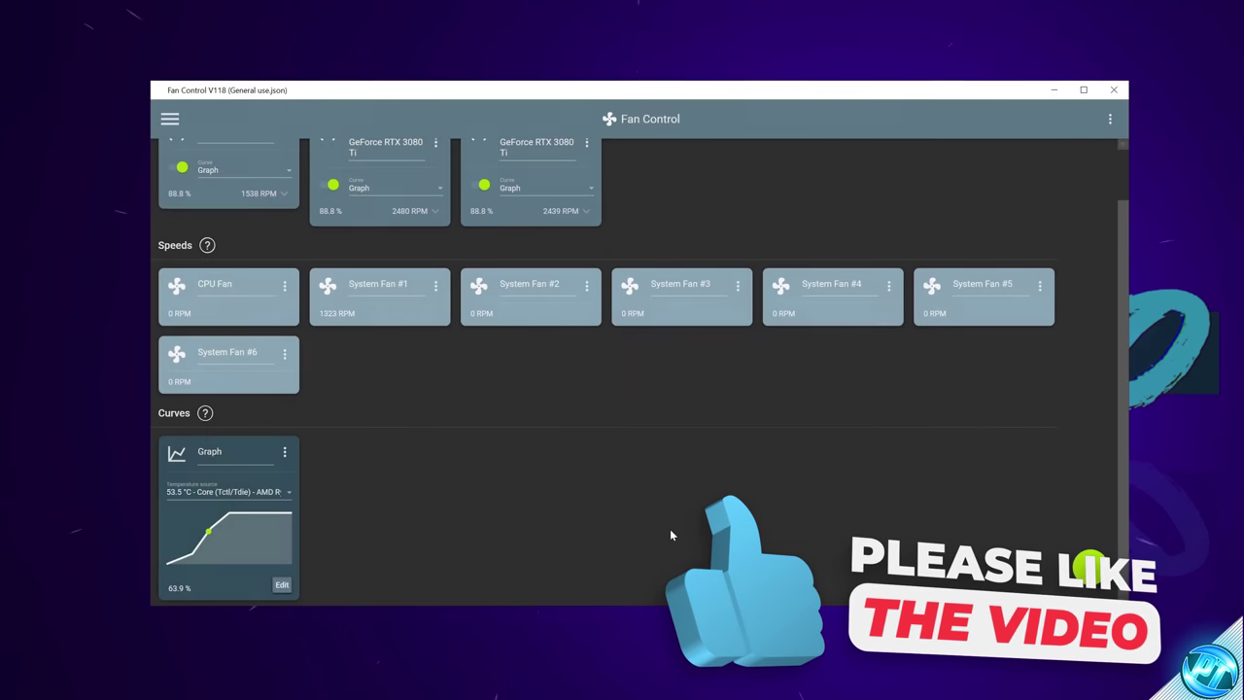
left_click(1111, 118)
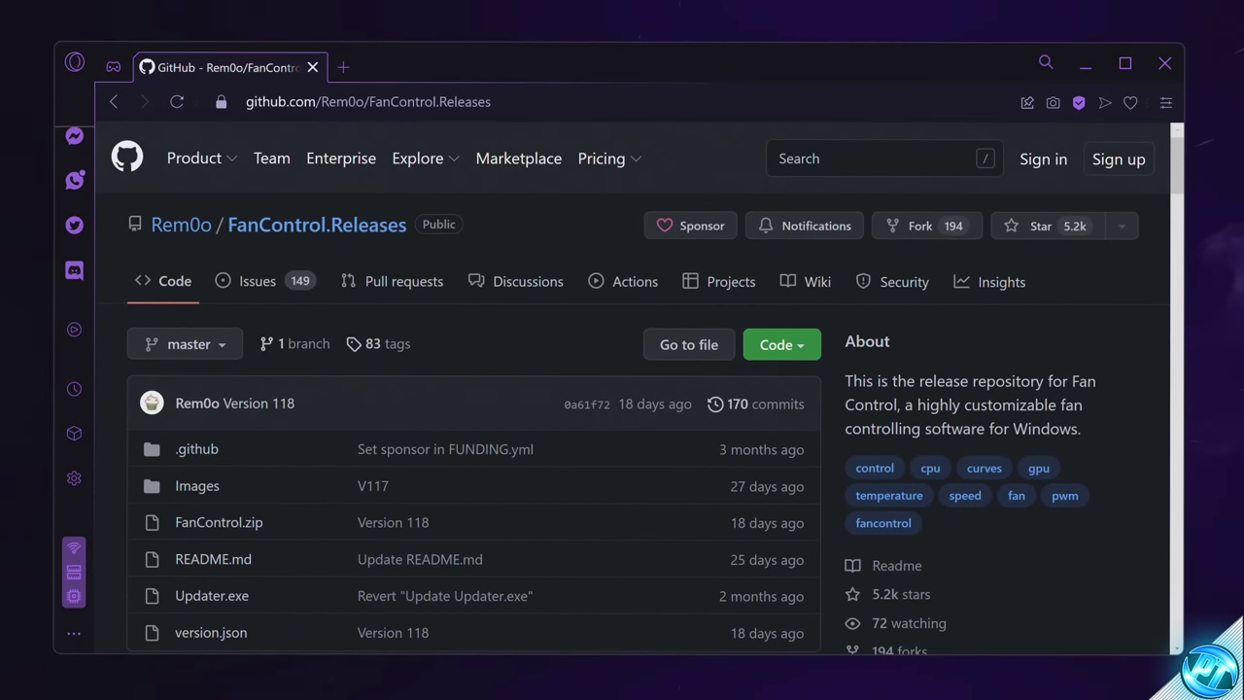
- Create a desktop folder named Fancontrol and extract the contents of FanControl (1).zip into it
scroll(536, 262, "down", 3)
scroll(534, 263, "down", 3)
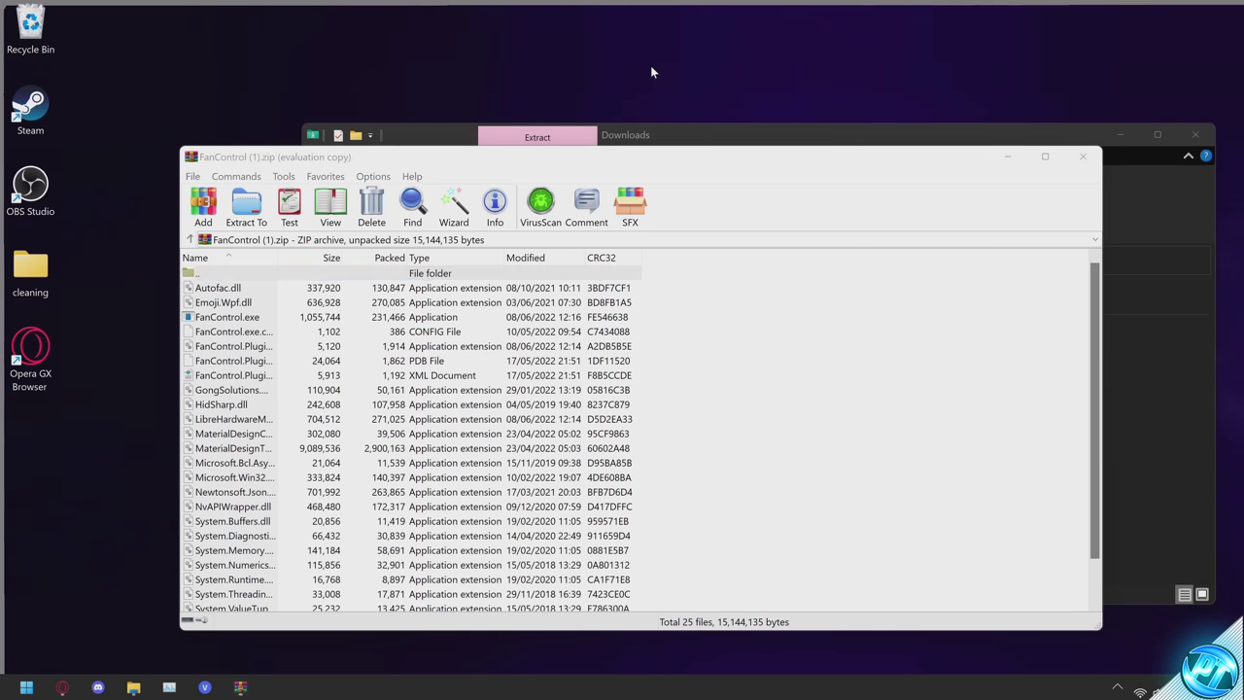
right_click(651, 66)
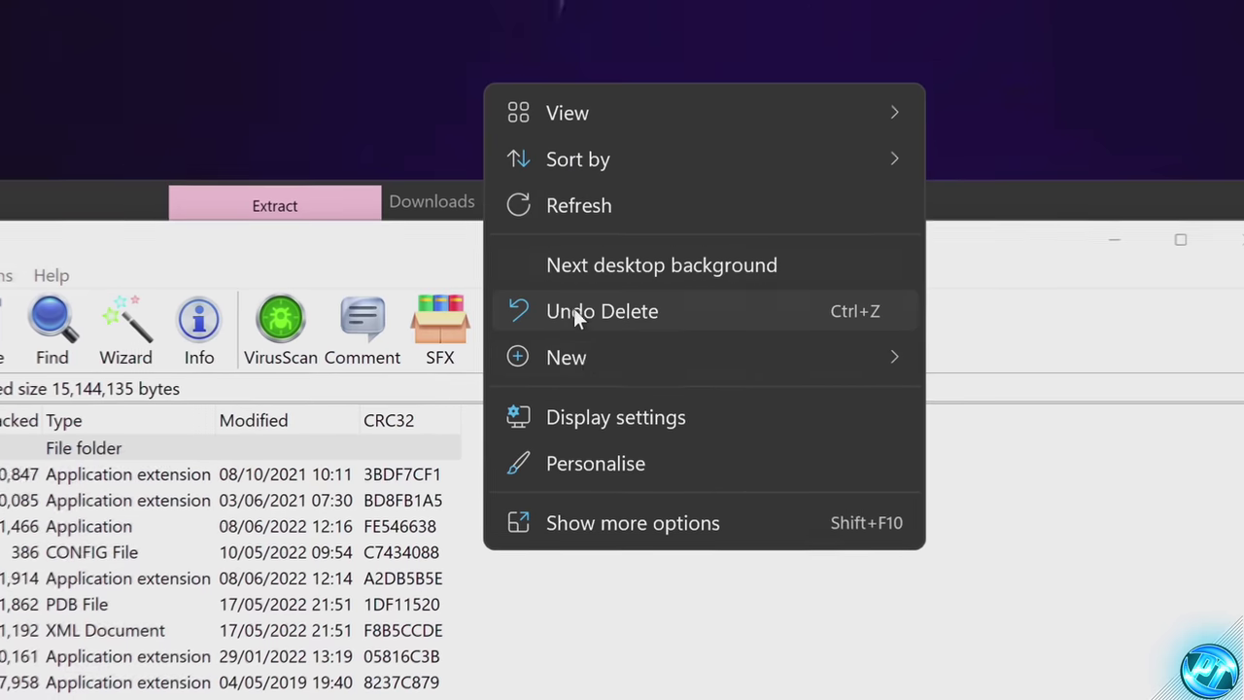
mouse_move(762, 222)
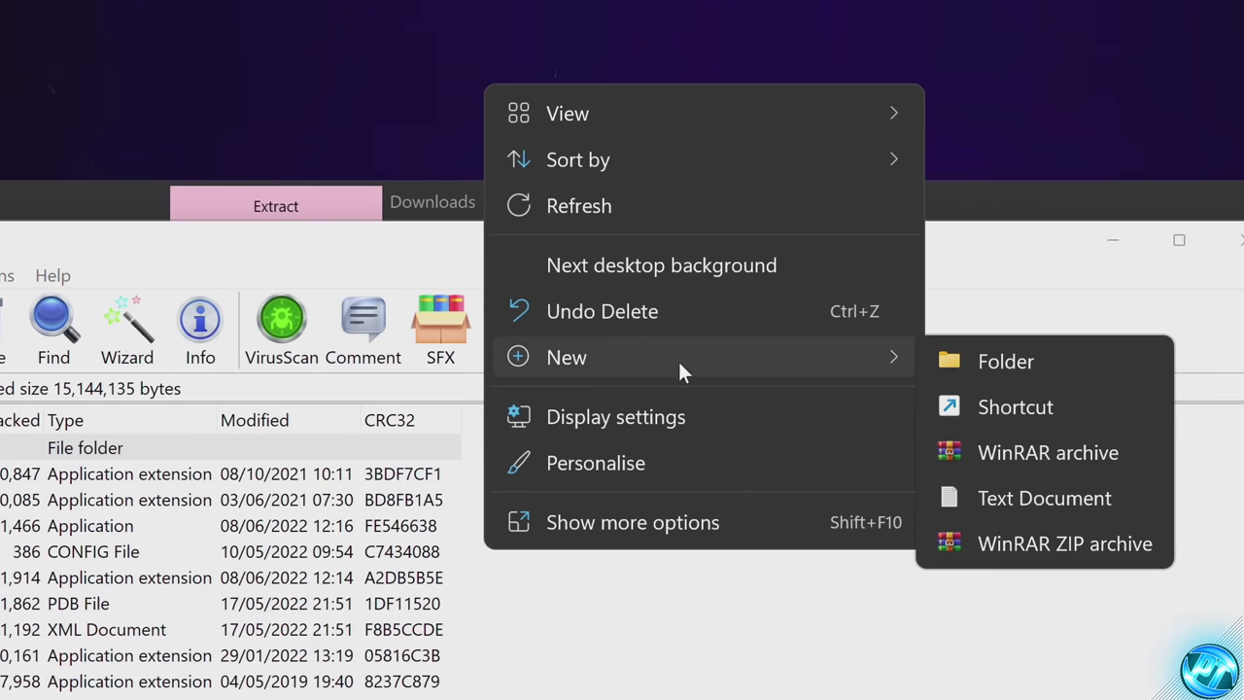
left_click(947, 368)
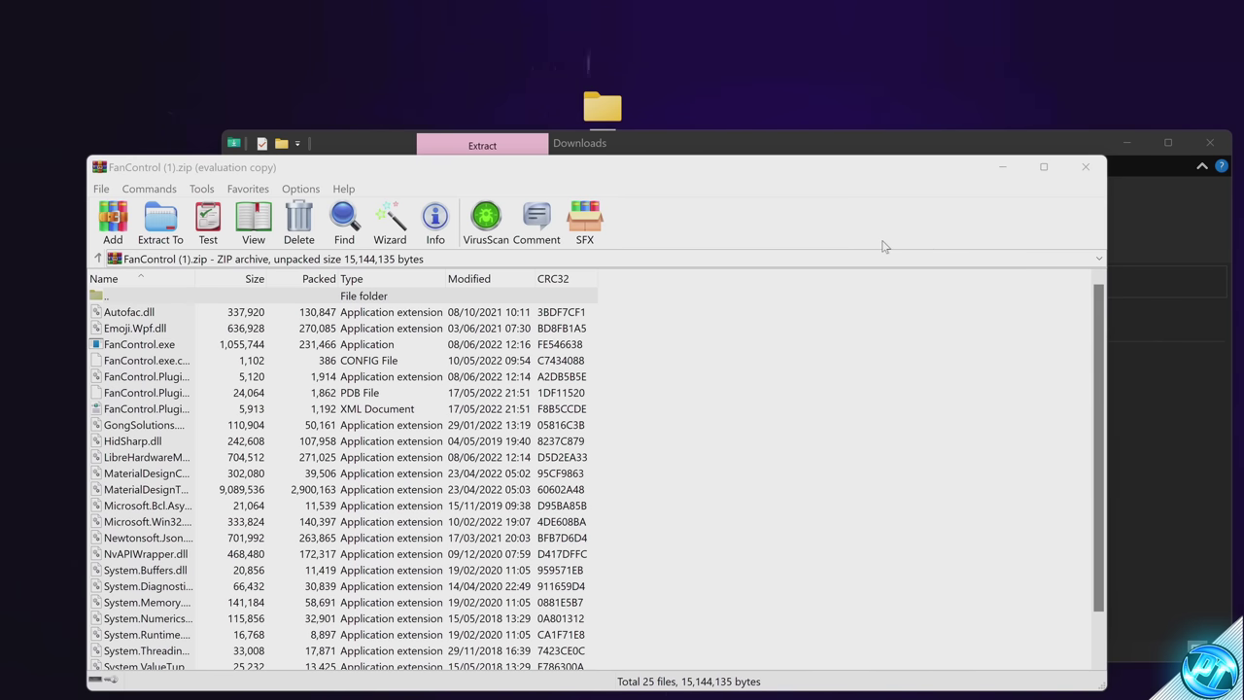
left_click_drag(321, 294, 321, 578)
left_click_drag(665, 14, 666, 15)
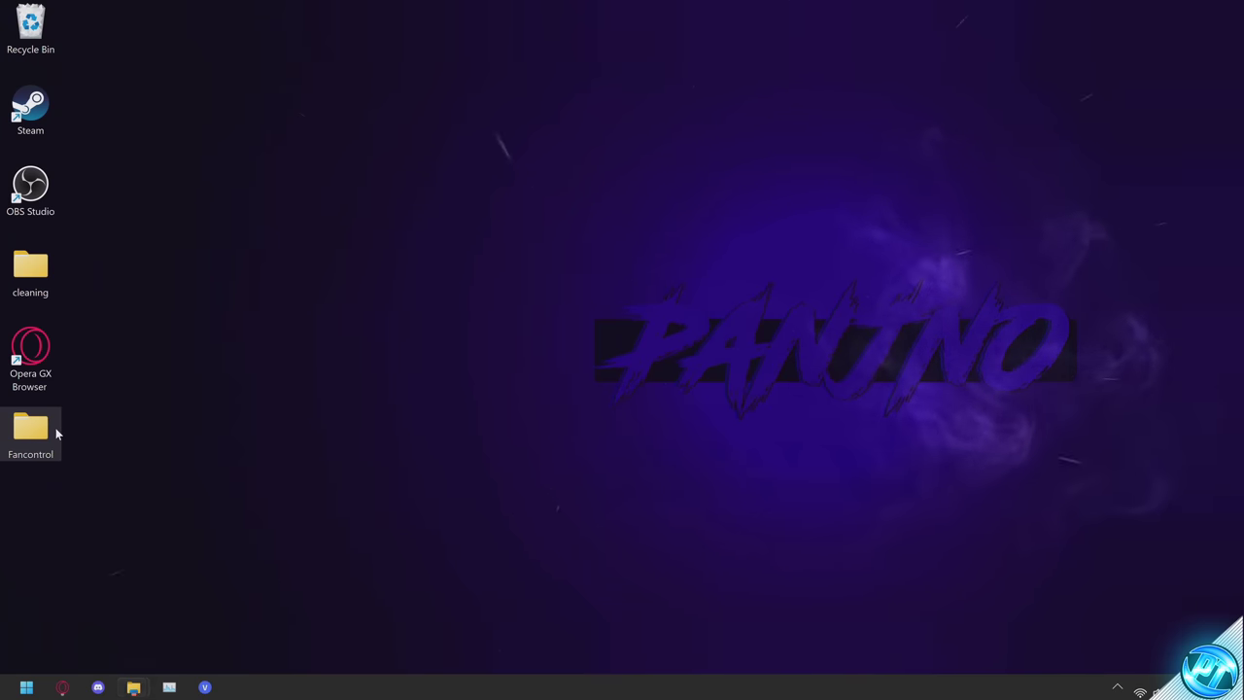
- Start Fan Control from the Fancontrol folder with the preselected sensor sources, and enable the CPU Fan control with its details expanded
double_click(55, 427)
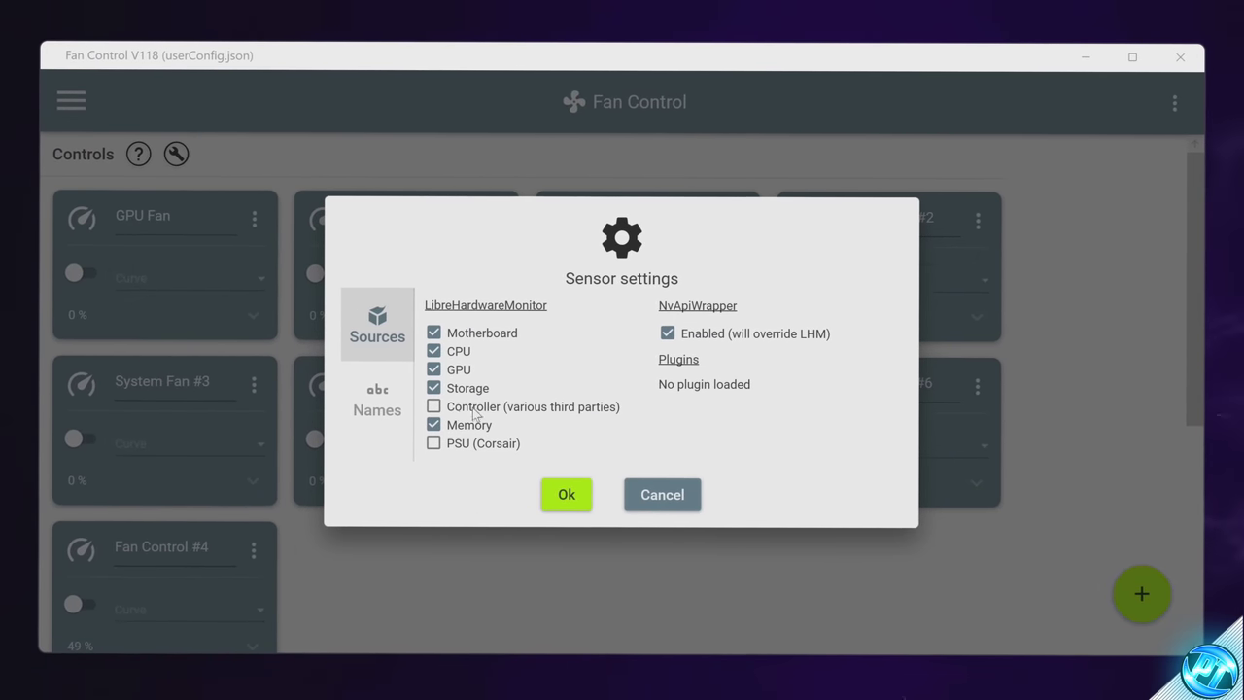
left_click(566, 490)
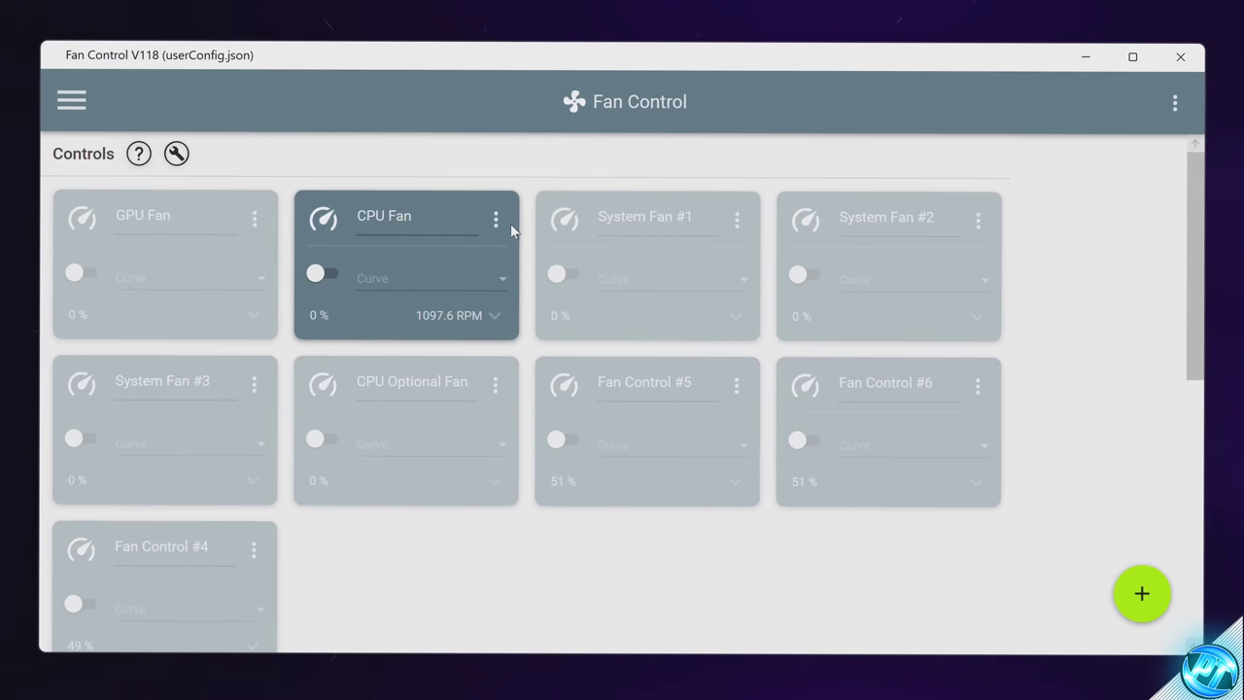
left_click(325, 278)
left_click(495, 316)
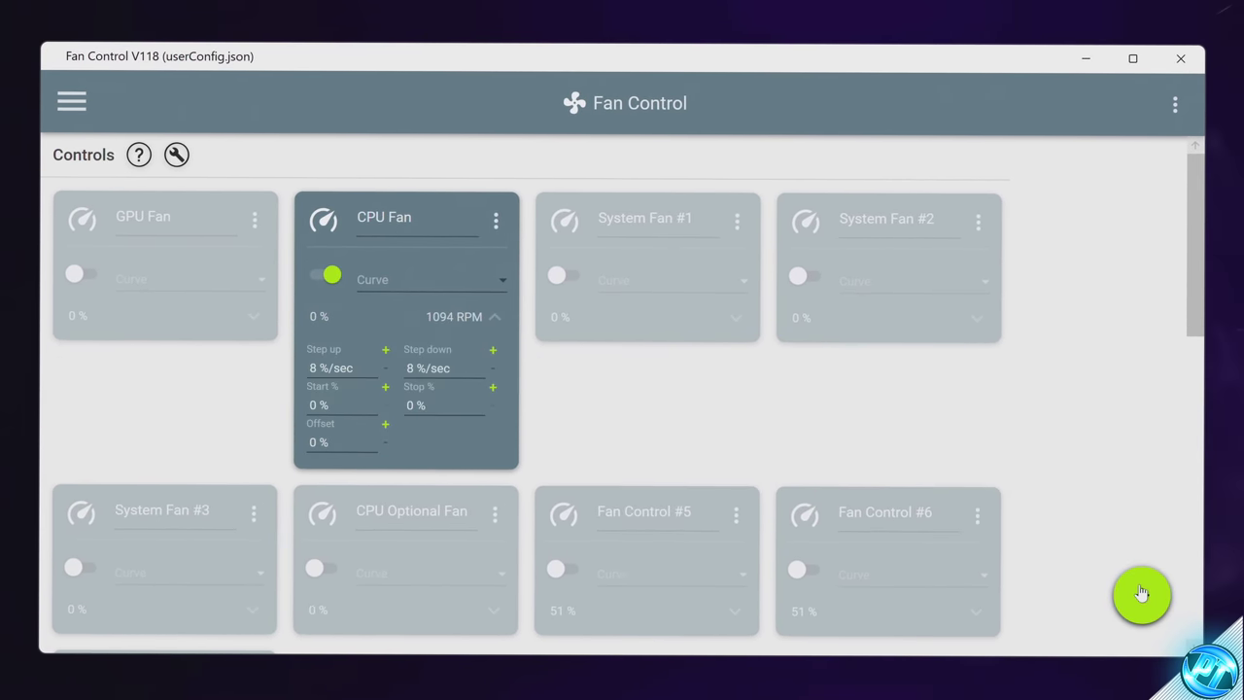
- Add a Graph curve and set its temperature source to CPU Core #1 of the 12th Gen Intel Core i5-12600K
left_click(1142, 601)
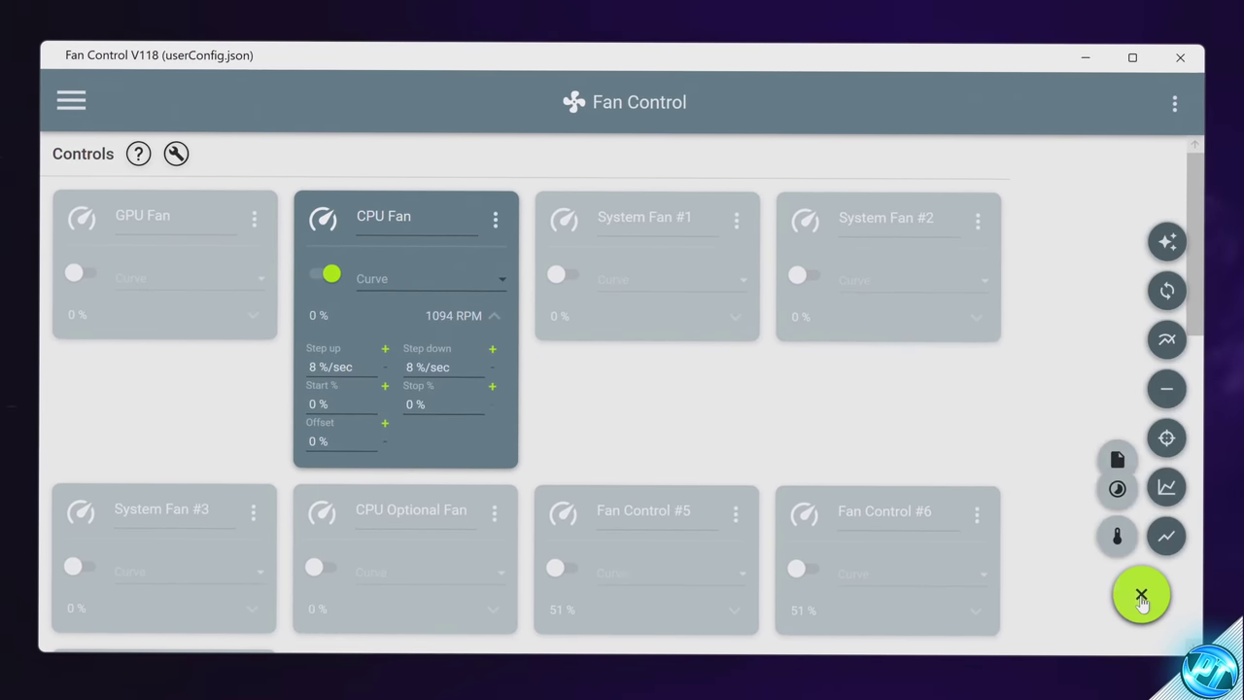
left_click(1159, 544)
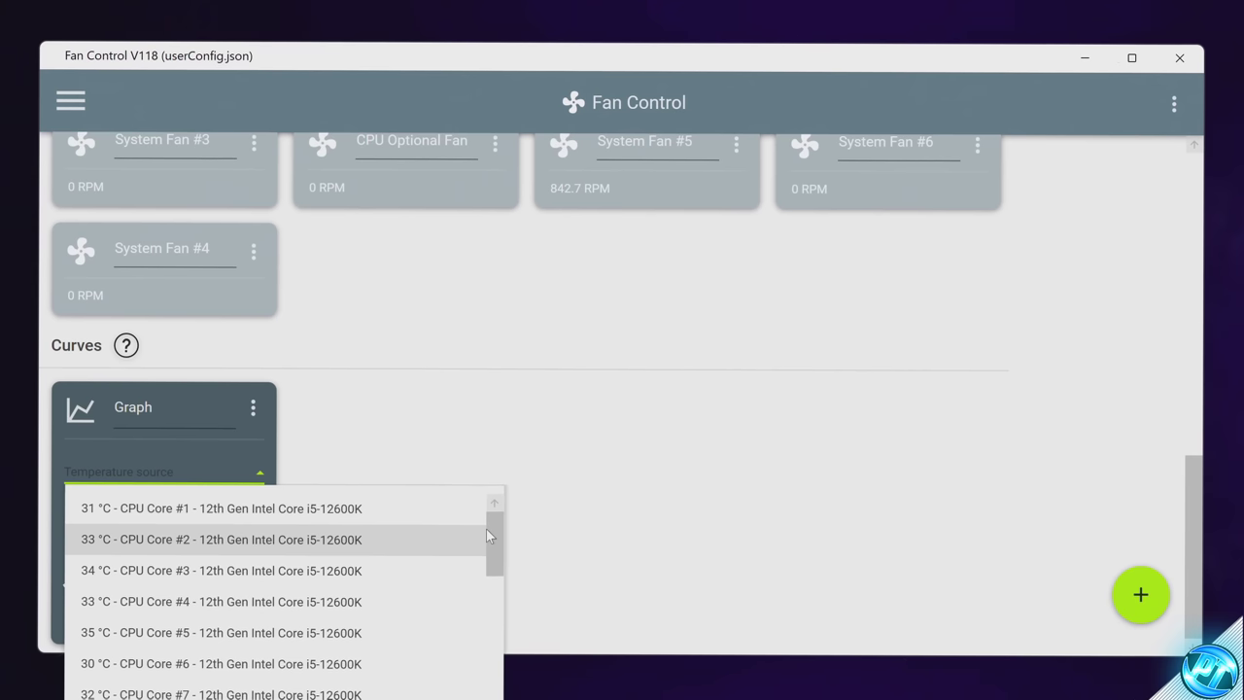
scroll(491, 555, "down", 10)
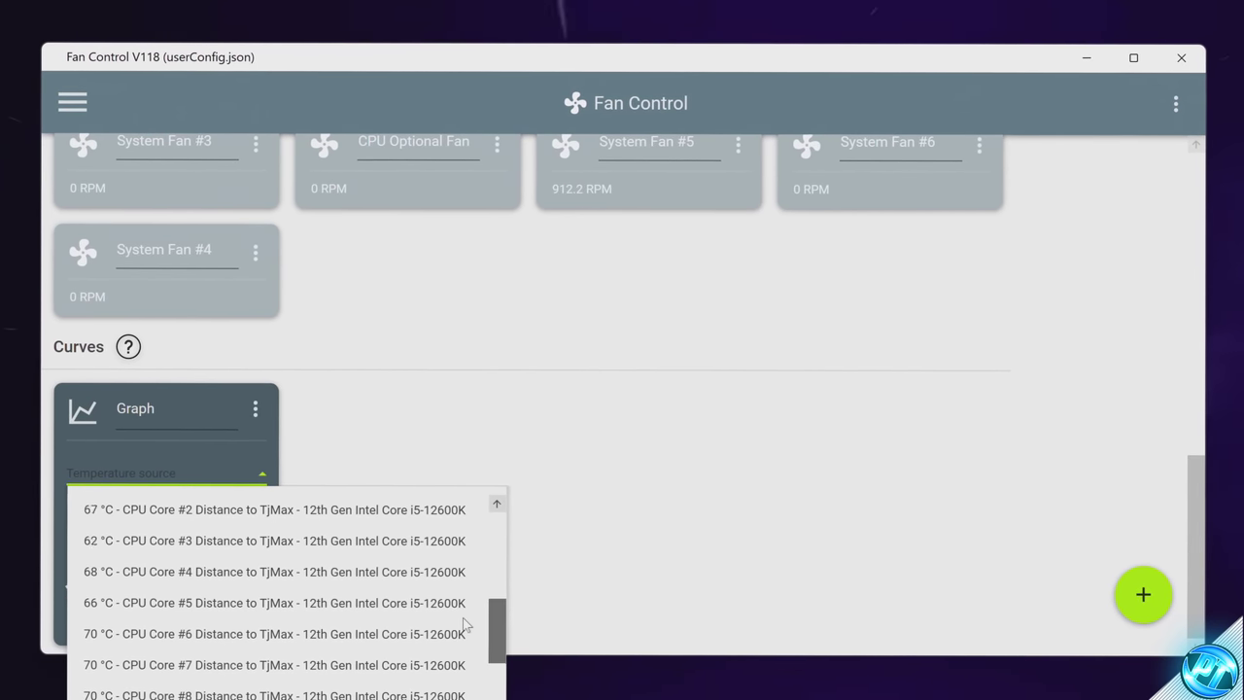
scroll(466, 595, "up", 2)
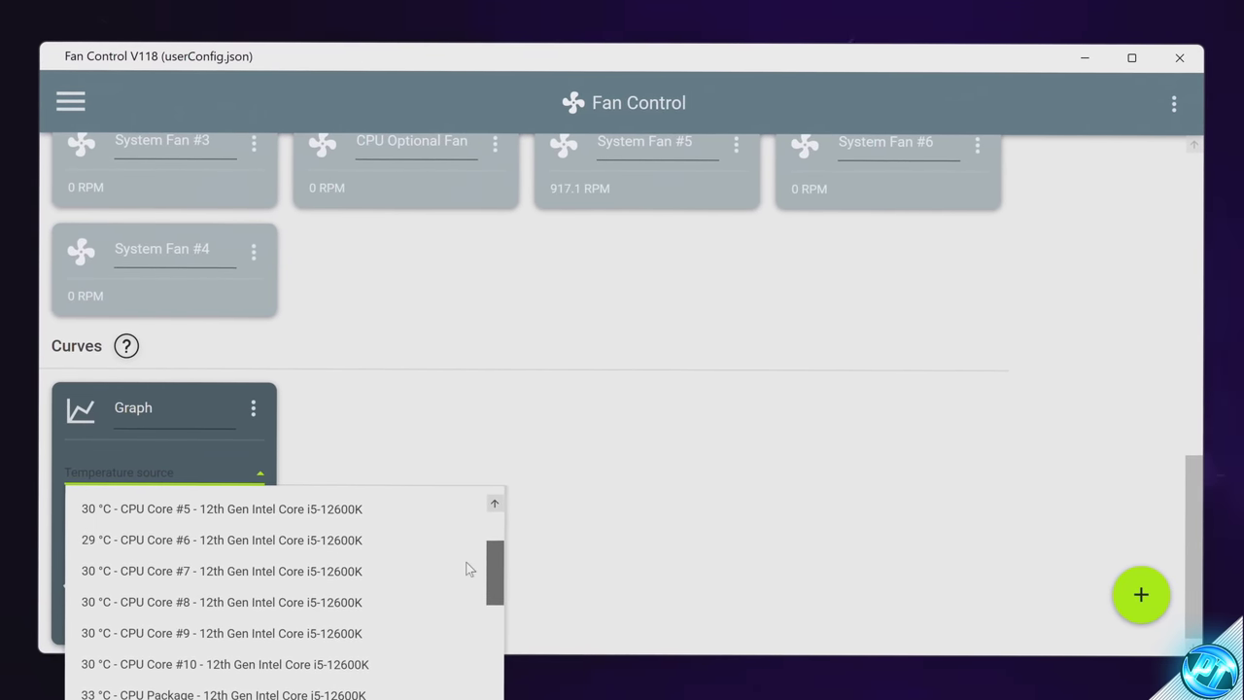
scroll(467, 569, "up", 3)
left_click(465, 542)
- Reshape the Graph curve with a raised point near 60 °C and assign the curve to the CPU Fan control
left_click(247, 622)
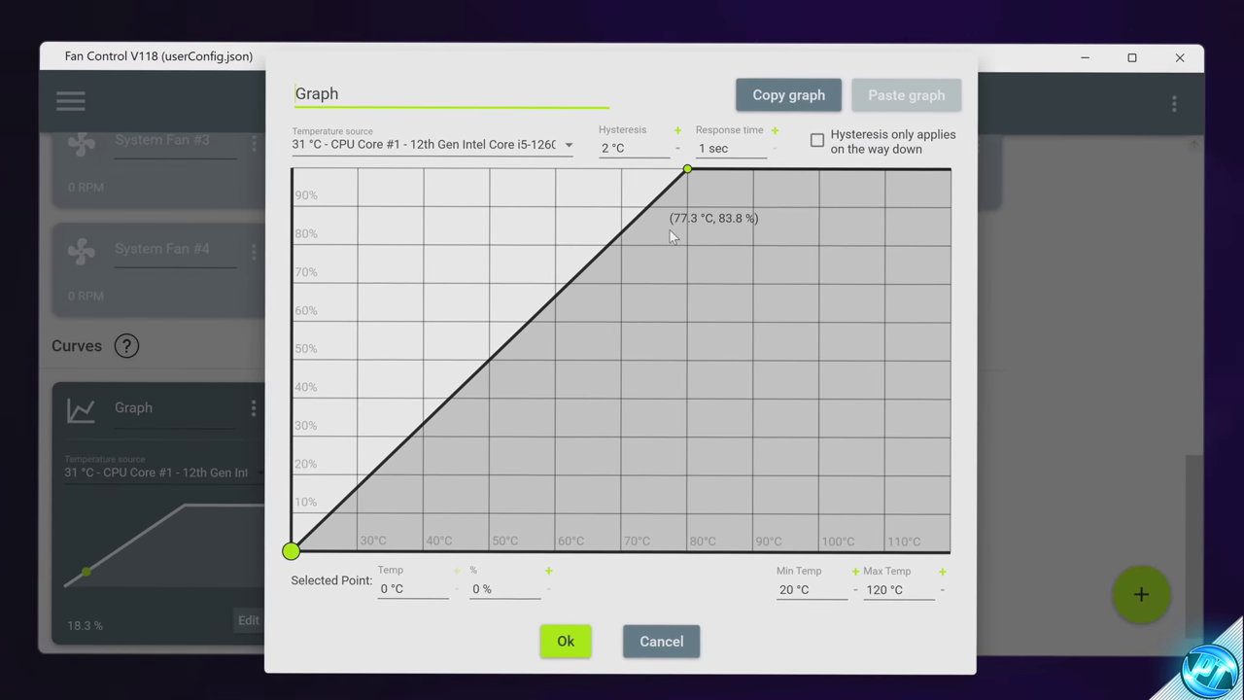
left_click_drag(552, 320, 558, 280)
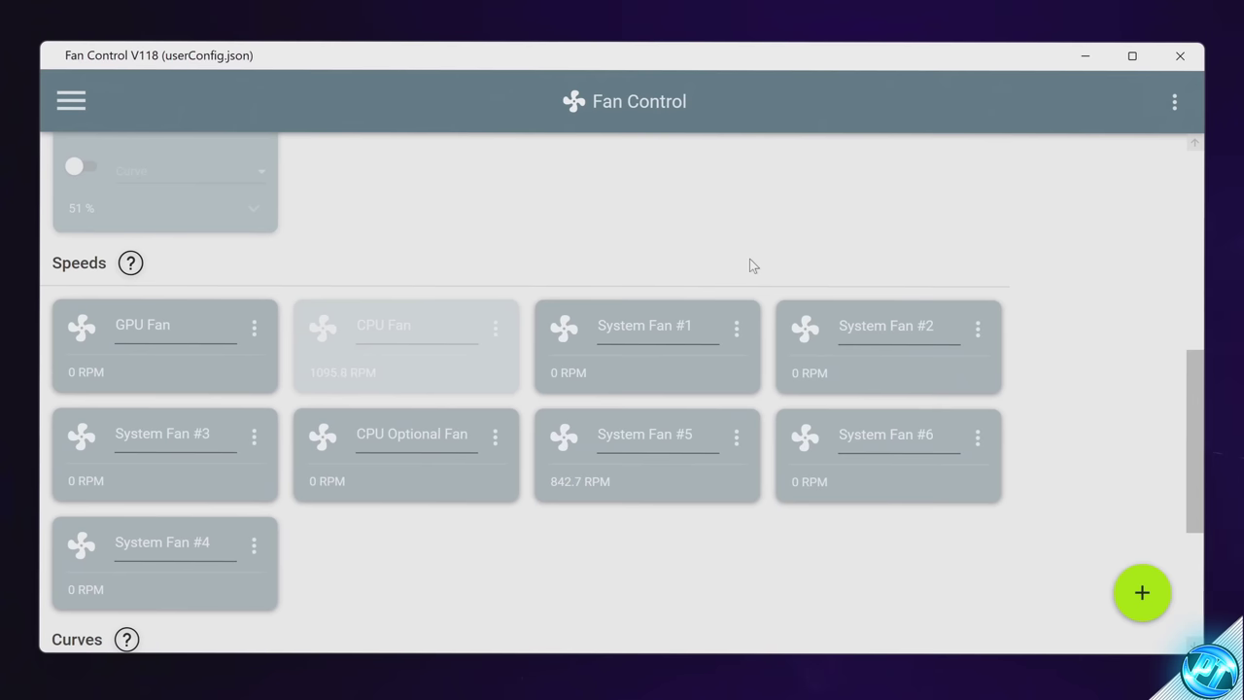
scroll(749, 258, "up", 8)
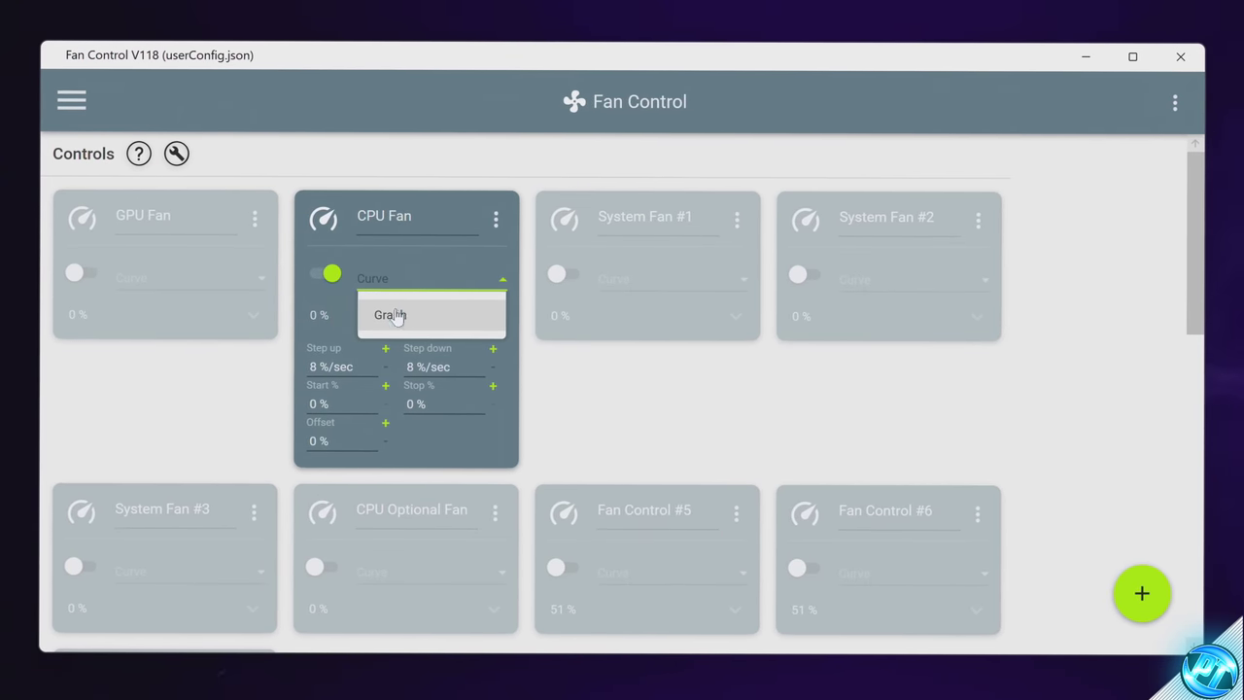
- Save the fan configuration as Standard.json and load that configuration file
left_click(1175, 102)
left_click(1098, 203)
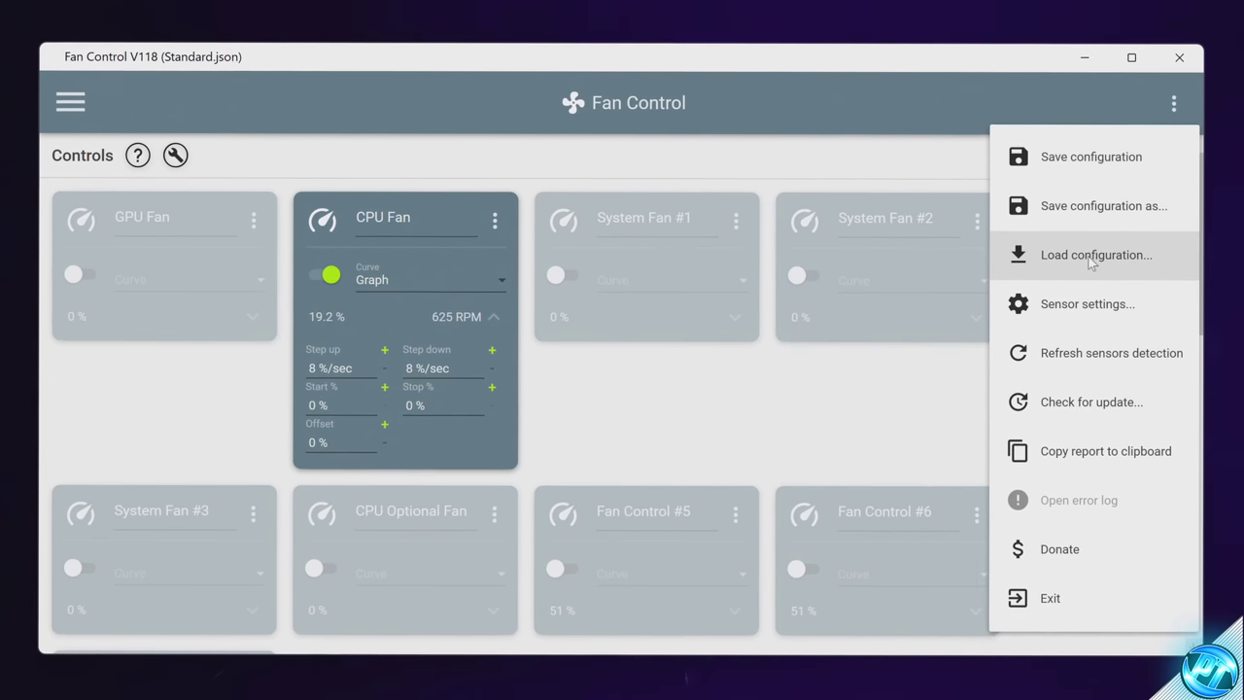
left_click(1090, 256)
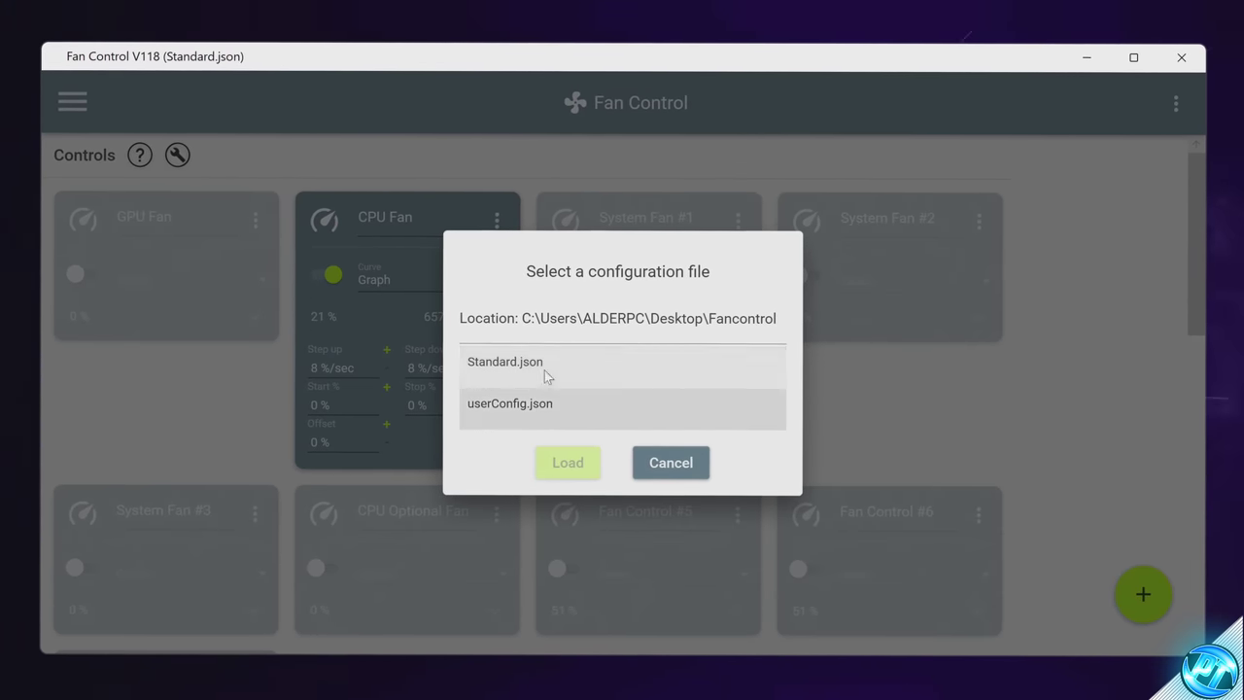
left_click(543, 373)
left_click(570, 459)
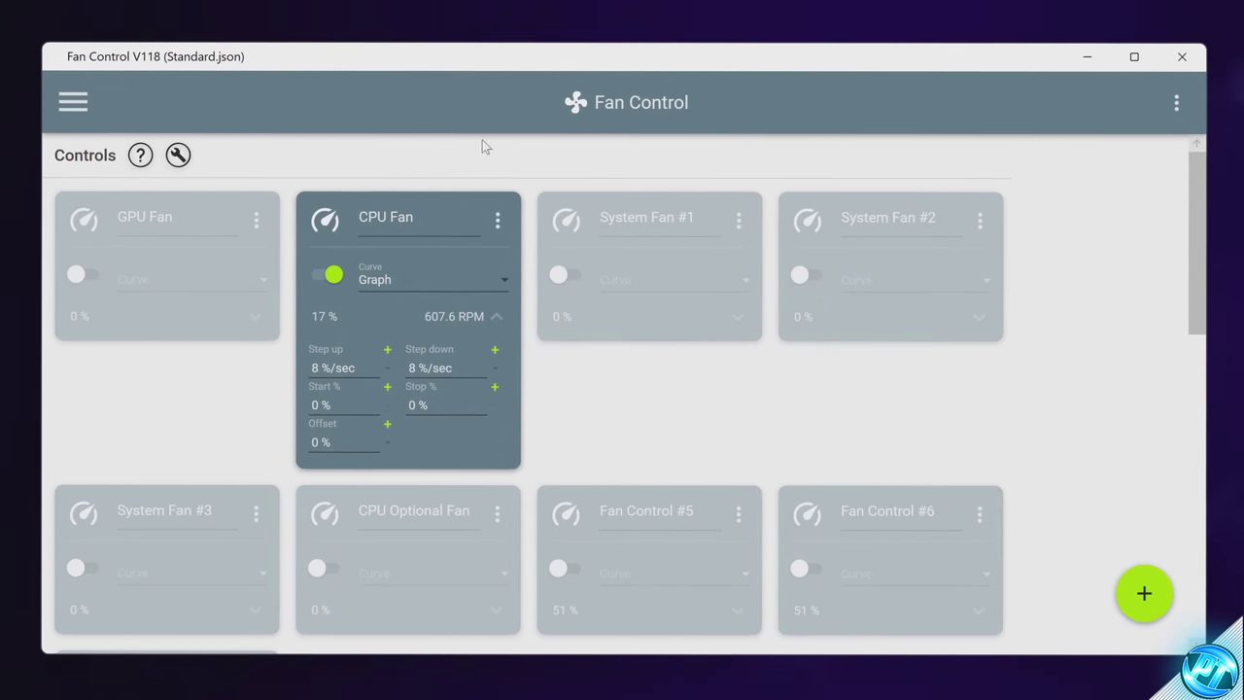
- Set Fan Control to start minimized and to start with Windows, and close the settings
left_click(88, 115)
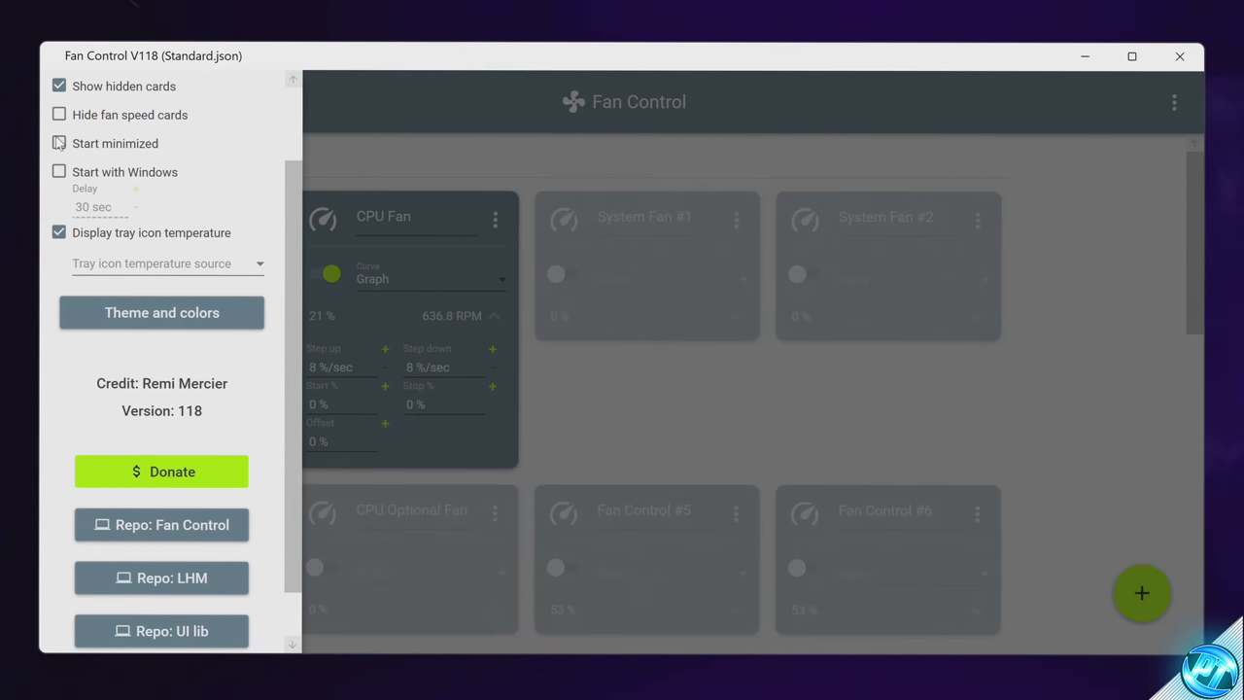
scroll(155, 185, "up", 2)
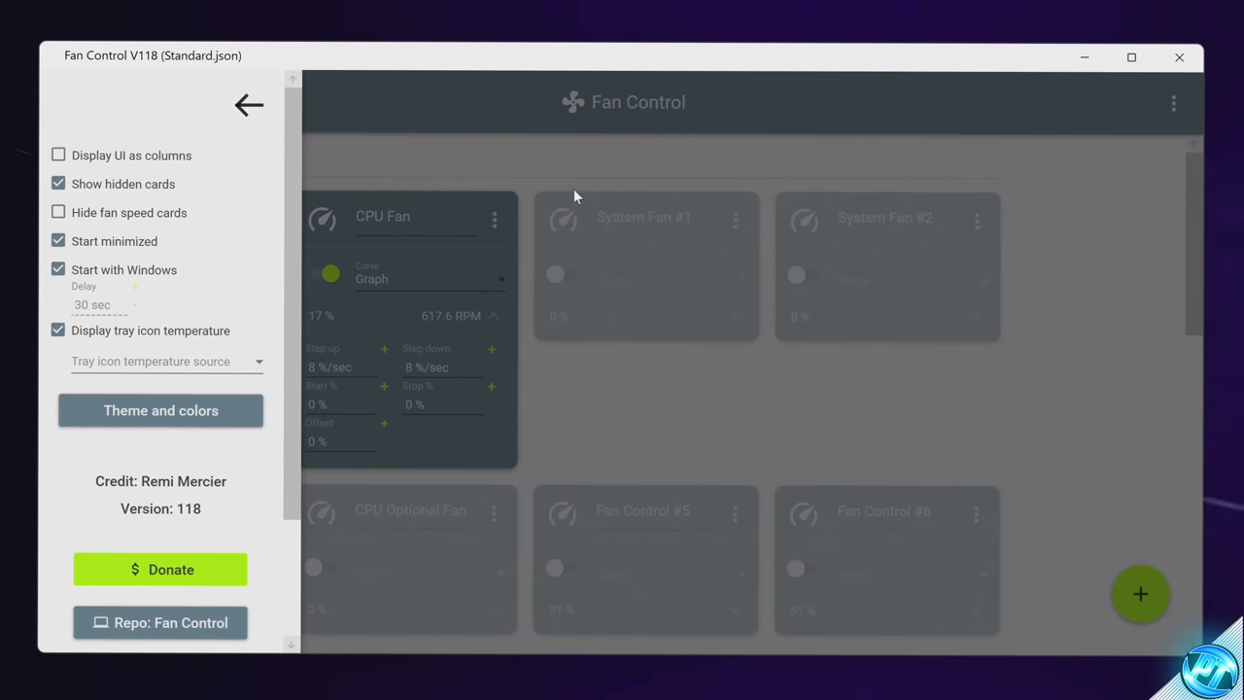
left_click(748, 162)
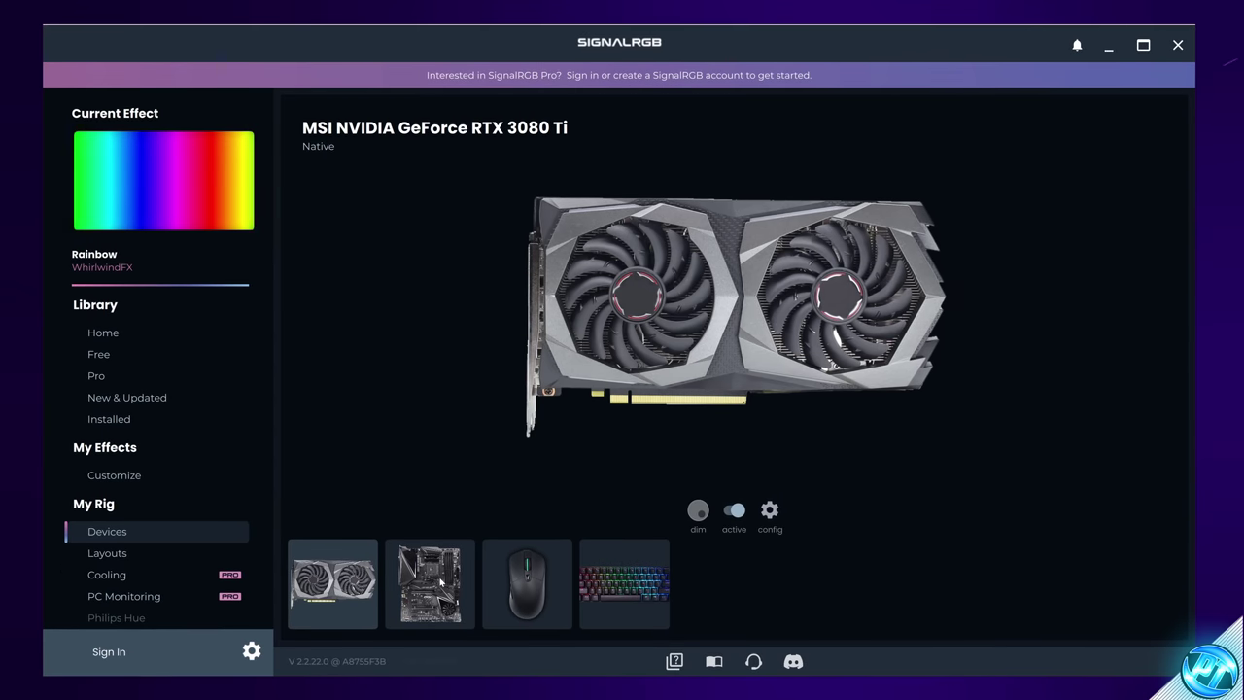
- In SignalRGB, look through the motherboard, mouse and keyboard devices, and browse the SignalRGB website's home page
left_click(429, 583)
left_click(527, 583)
left_click(628, 586)
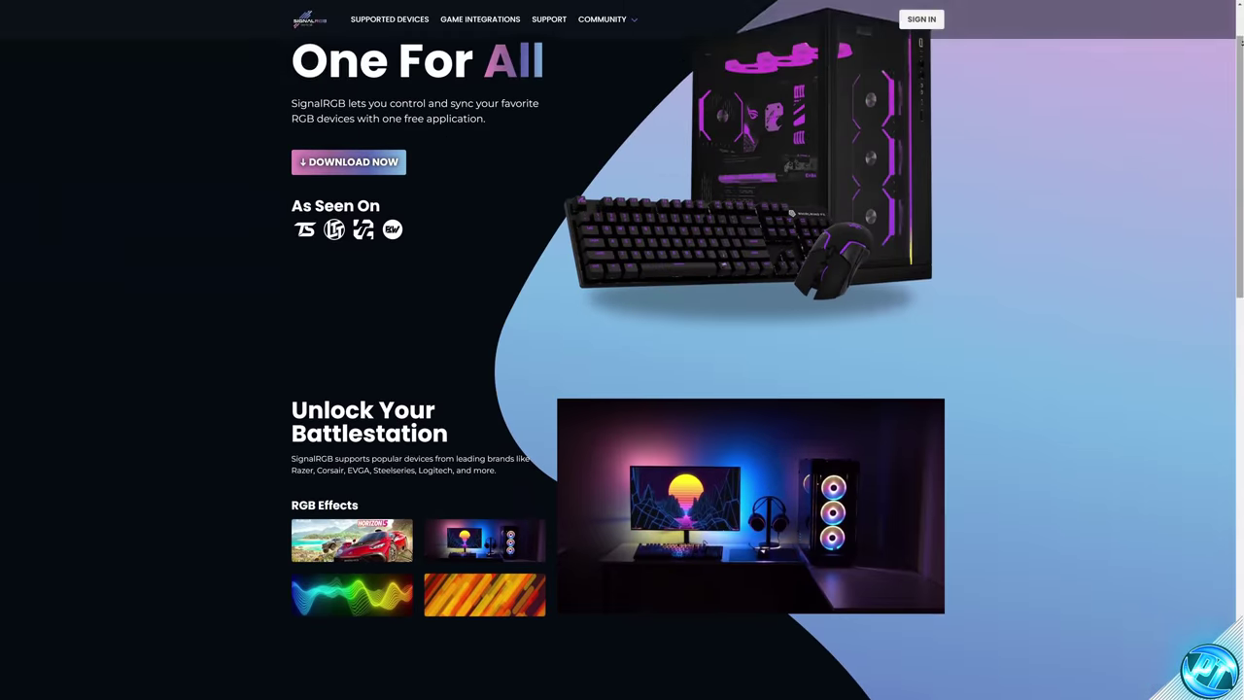
scroll(622, 350, "down", 3)
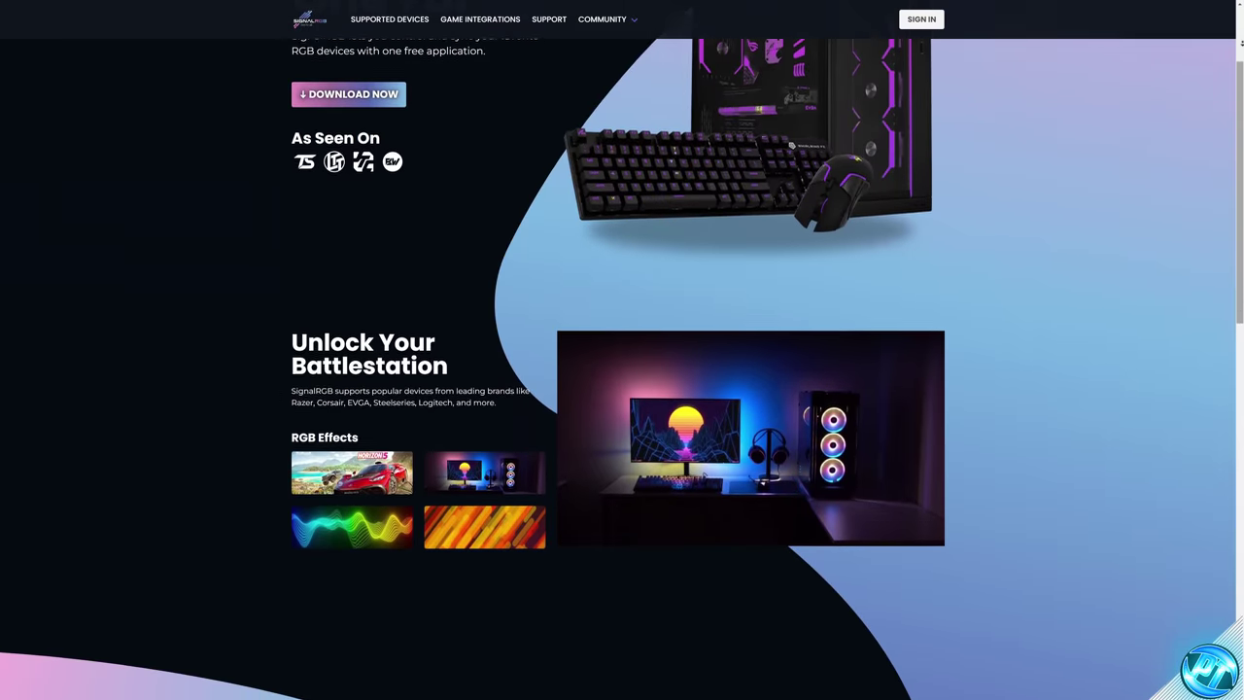
scroll(621, 350, "down", 3)
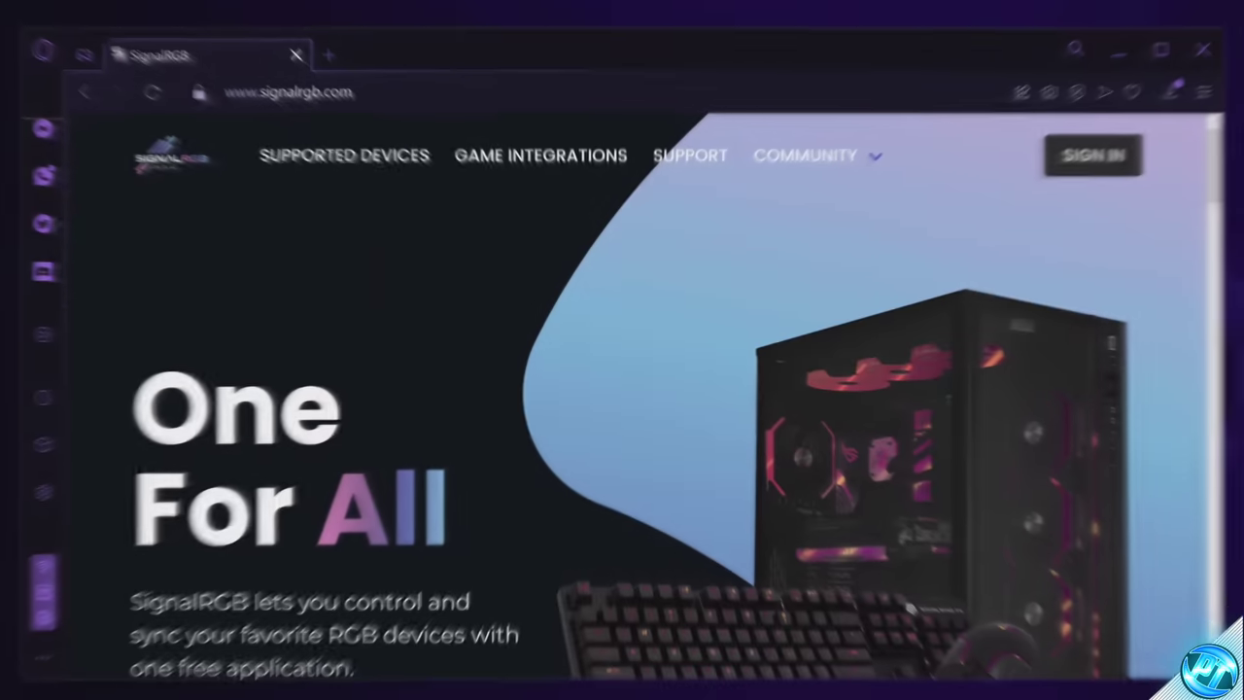
scroll(704, 299, "down", 3)
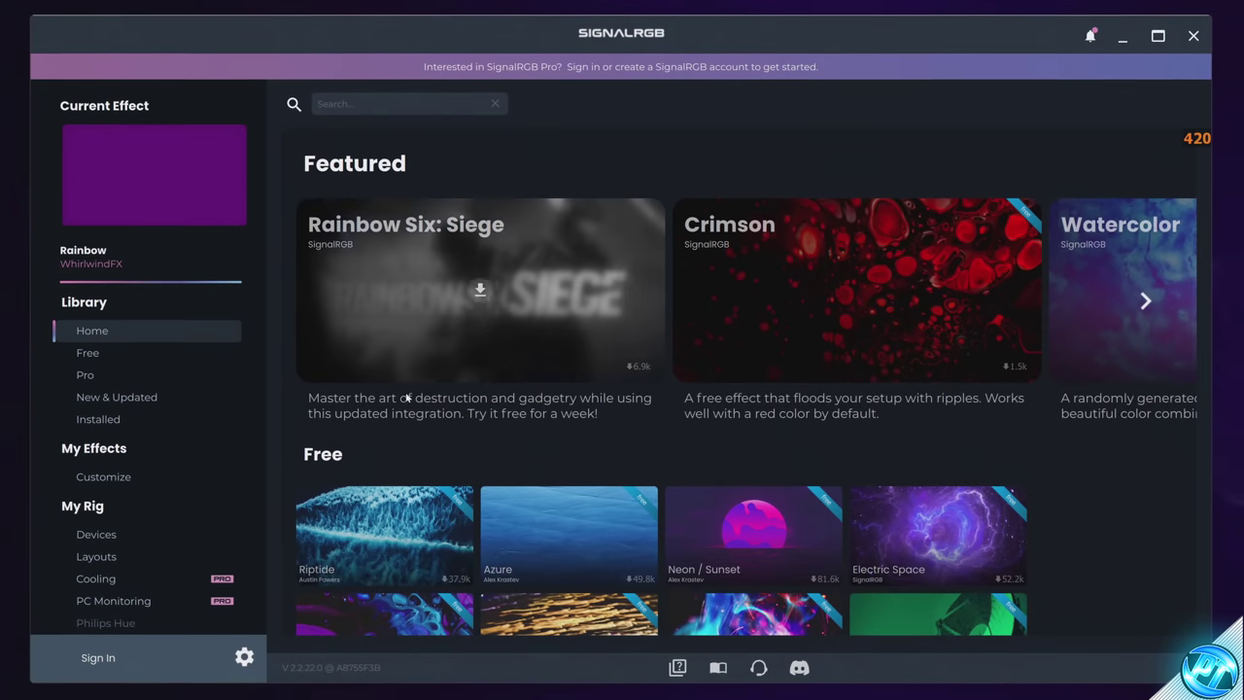
- Add an NZXT AER 2 Fan to both 5v ARGB headers of the Gigabyte Z690 AORUS PRO controller in SignalRGB
left_click(96, 535)
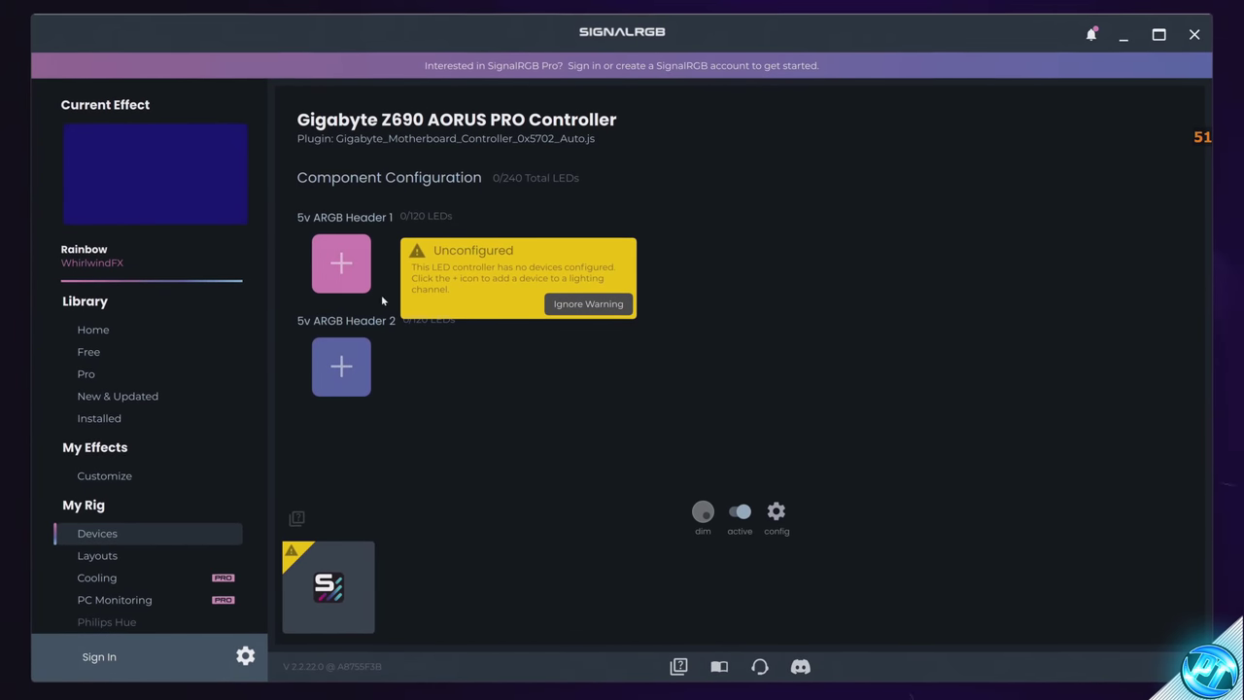
left_click(338, 270)
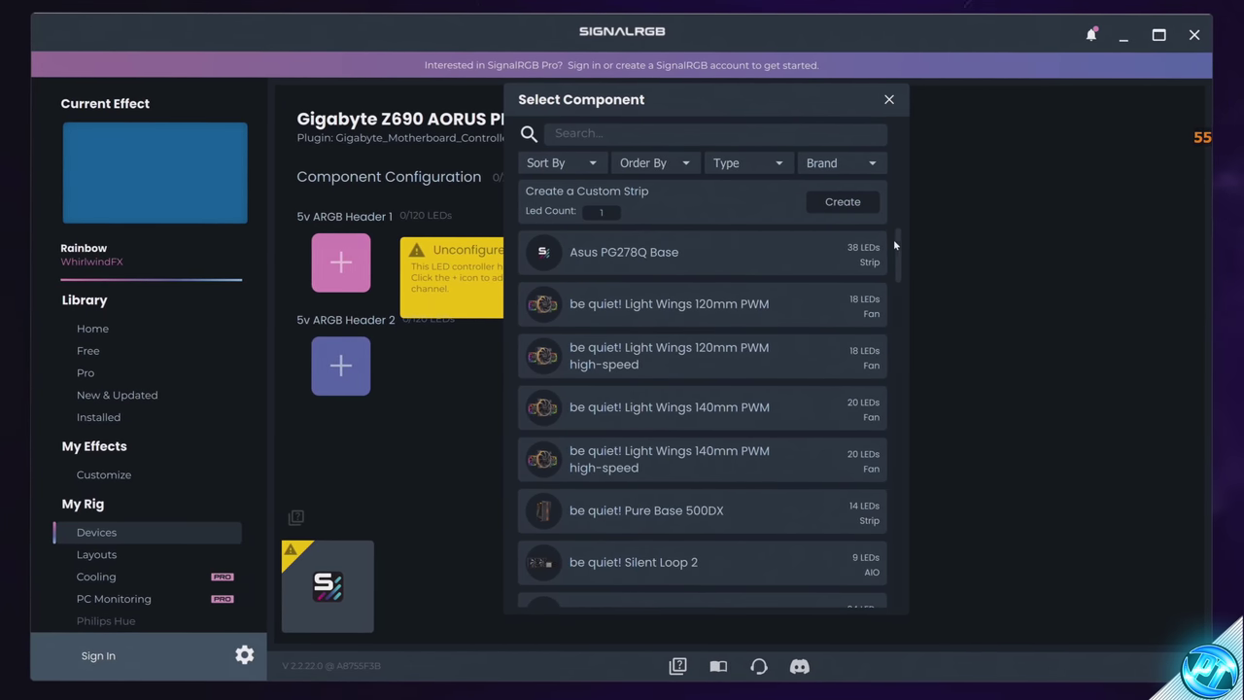
left_click_drag(898, 254, 899, 389)
scroll(758, 396, "down", 10)
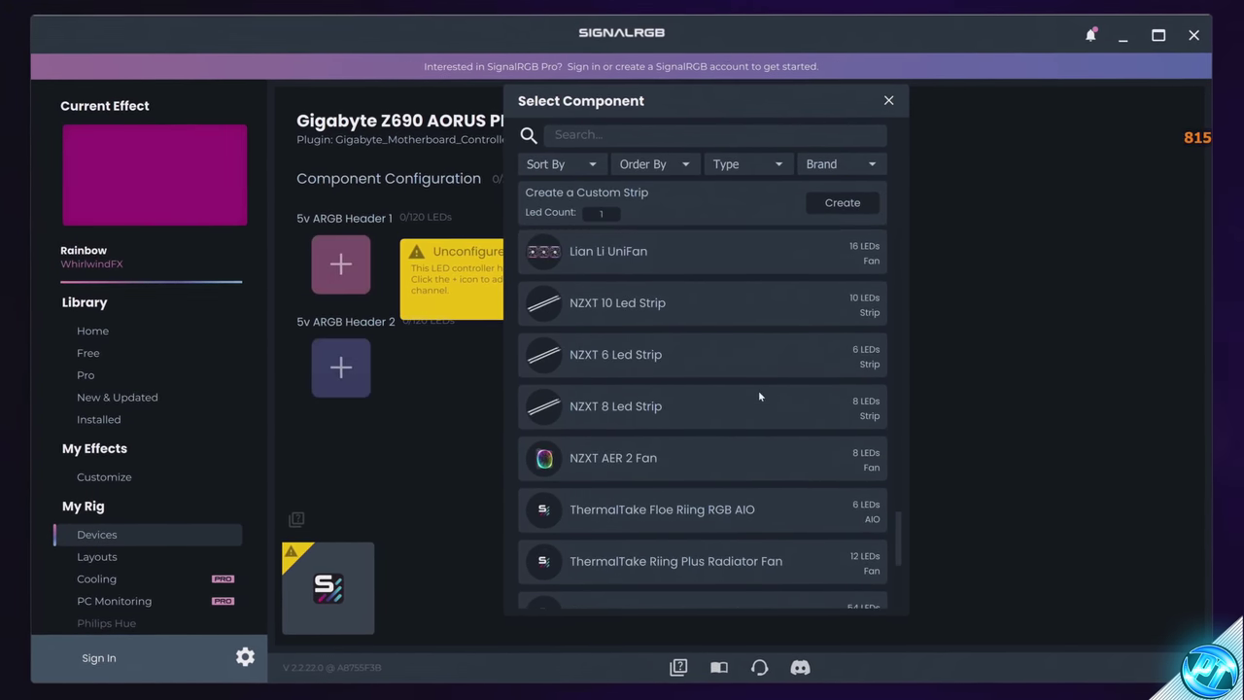
left_click(693, 449)
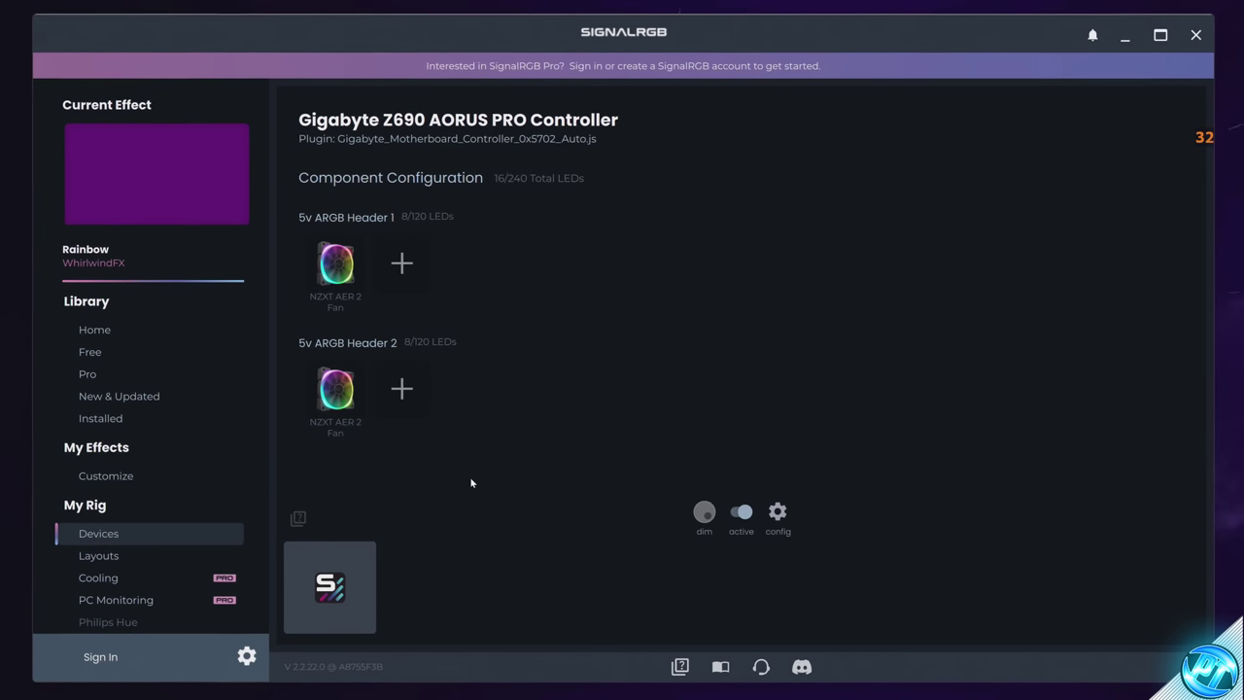
- Go through the rig layouts to the Rainbow effect's customization and look at its available types
left_click(162, 556)
left_click(130, 476)
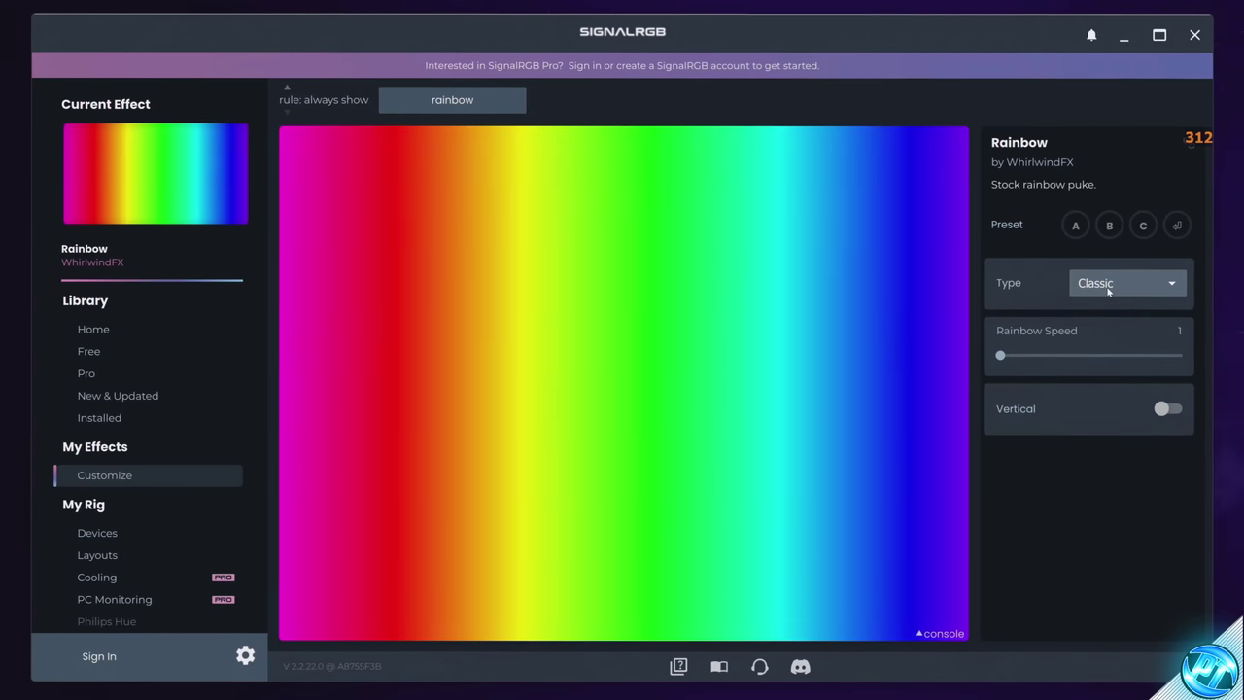
left_click(1108, 284)
left_click(1113, 283)
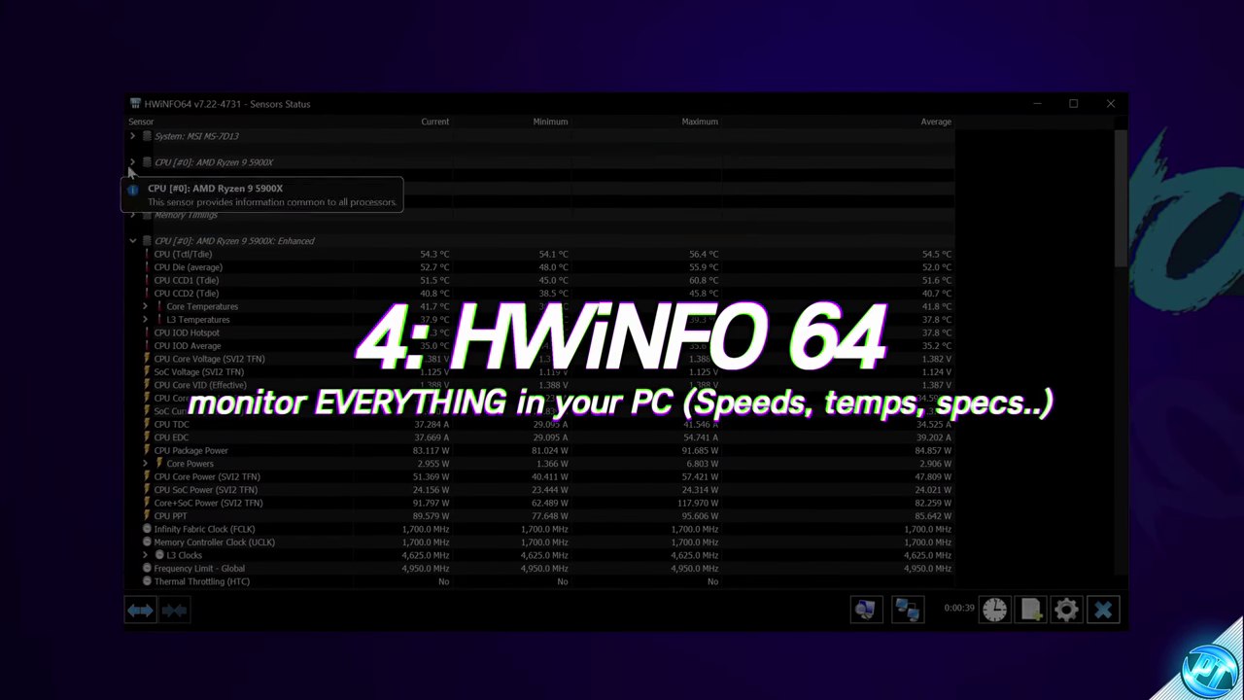
- In HWiNFO64, expand the System, CPU, C-State Residency and Memory Timings sensor groups to view their readings
left_click(128, 134)
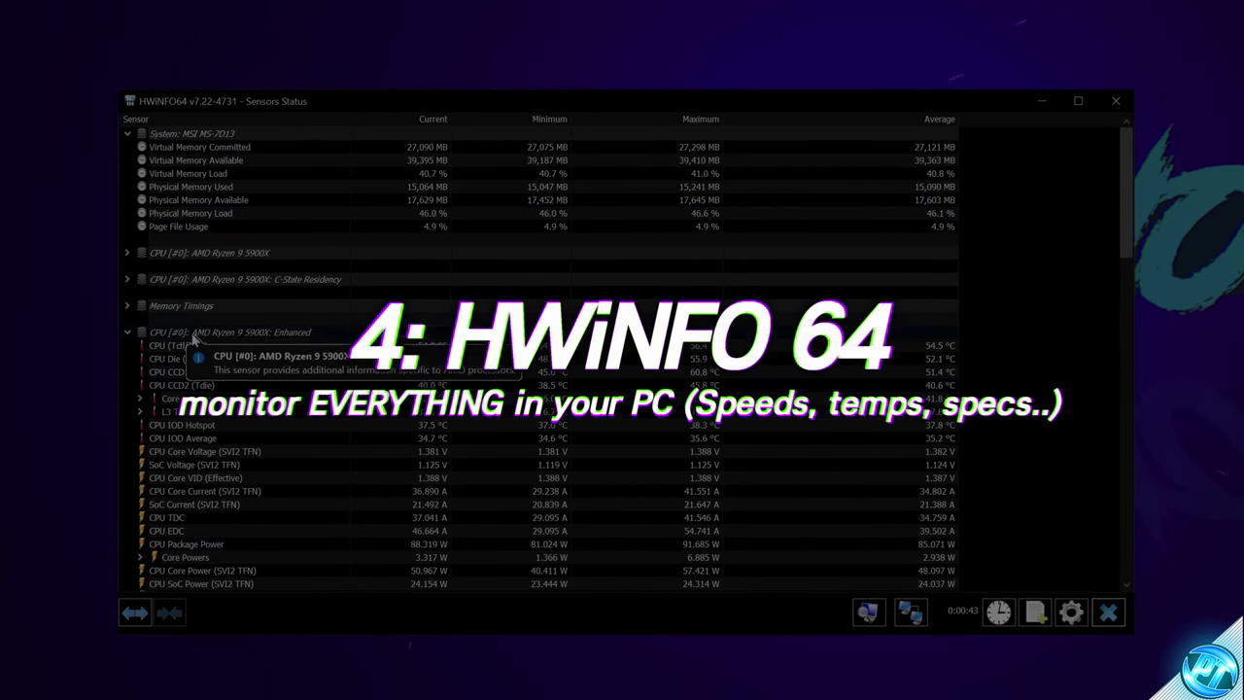
double_click(170, 254)
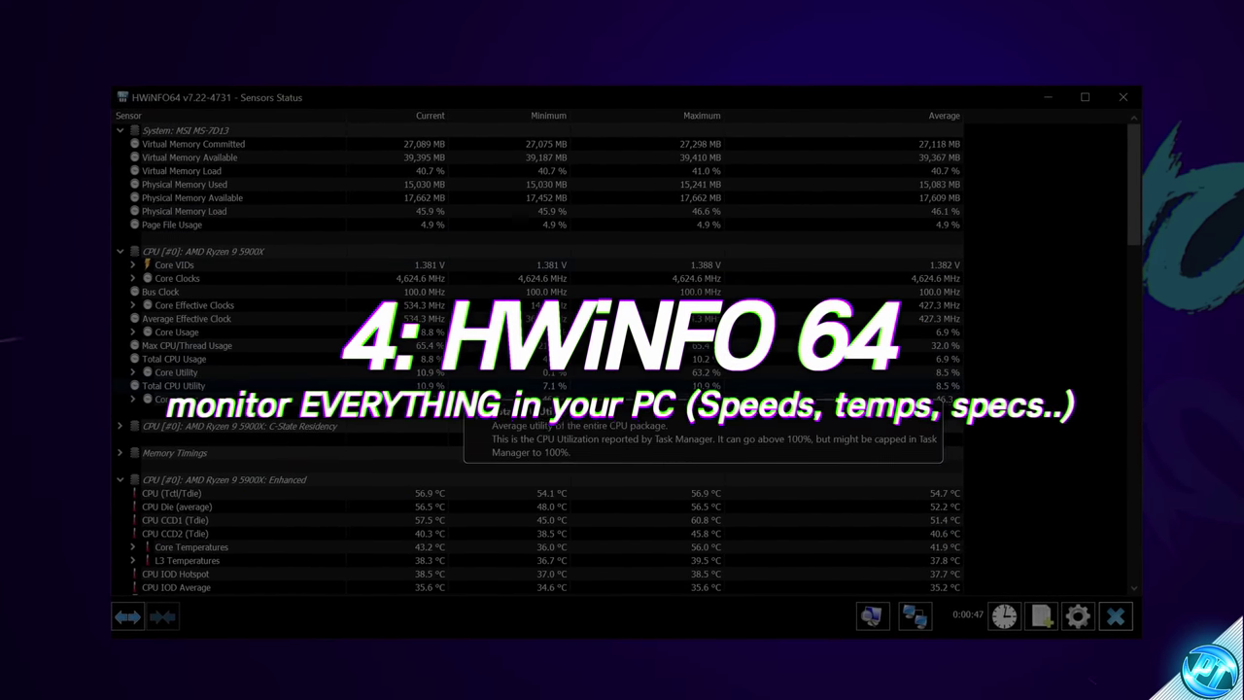
double_click(194, 426)
scroll(371, 360, "down", 1)
scroll(350, 374, "down", 1)
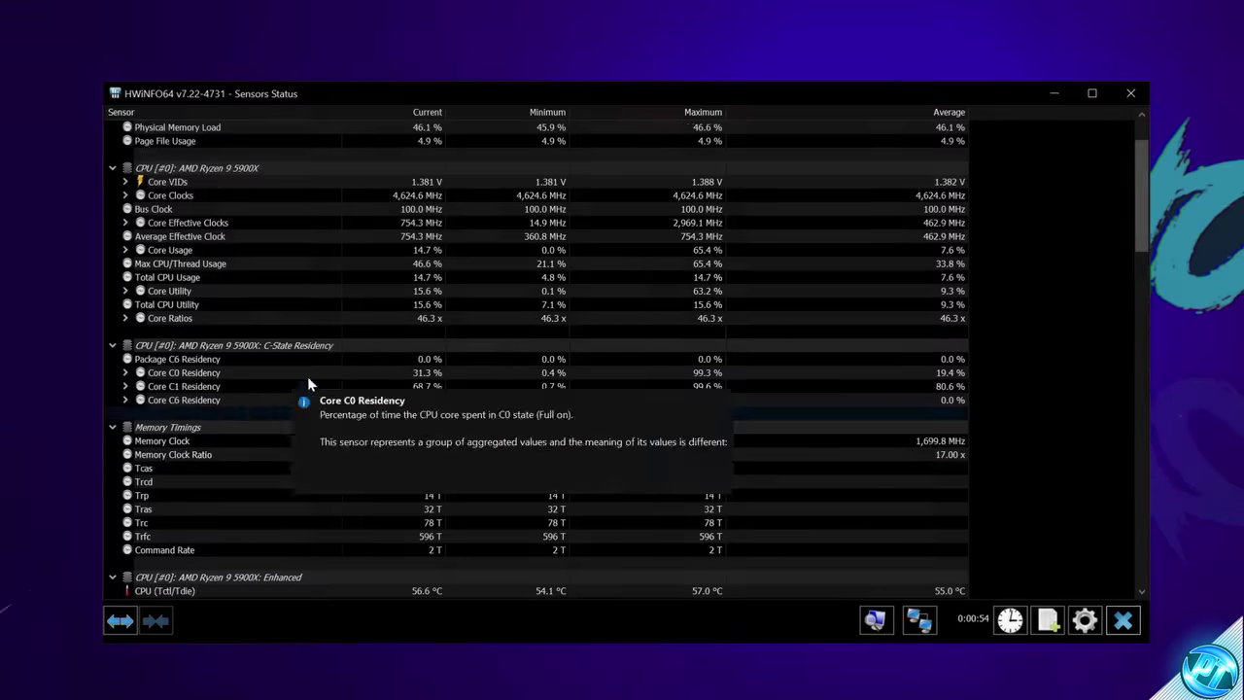
double_click(331, 418)
- Examine the enhanced CPU readings, expand the MSI MEG B550 UNIFY motherboard sensors, and review the RTX 3080 Ti readings
scroll(311, 330, "down", 5)
scroll(408, 388, "down", 5)
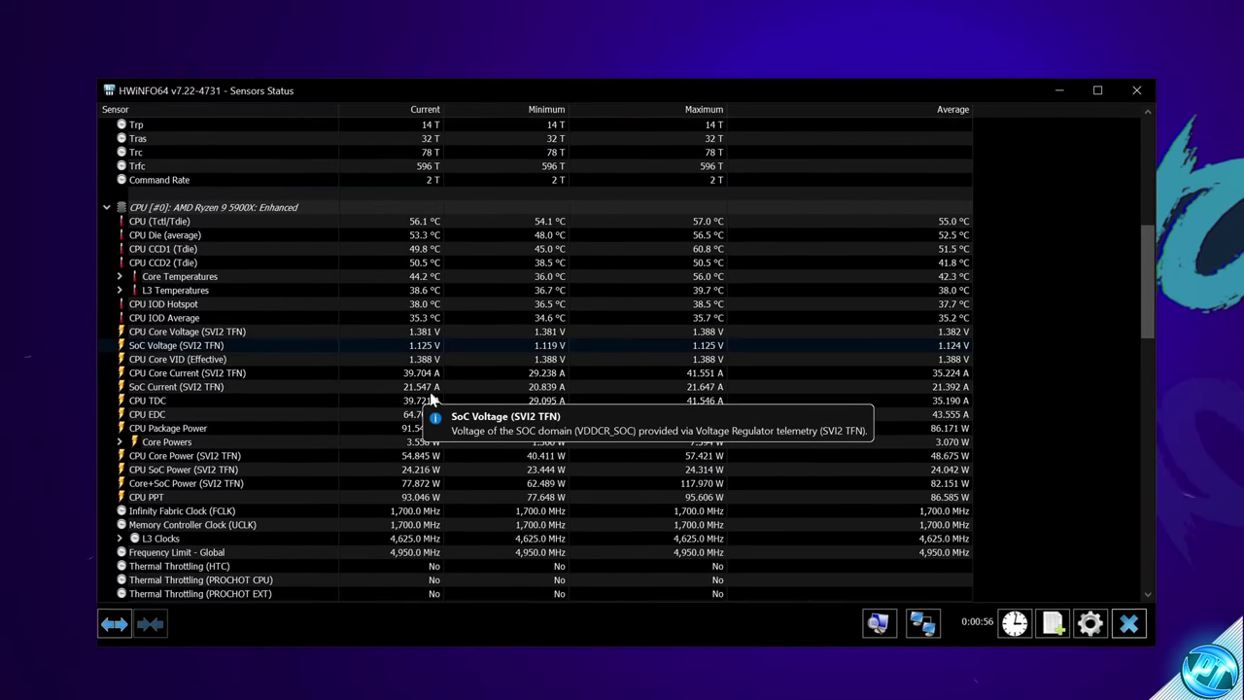
scroll(433, 398, "down", 7)
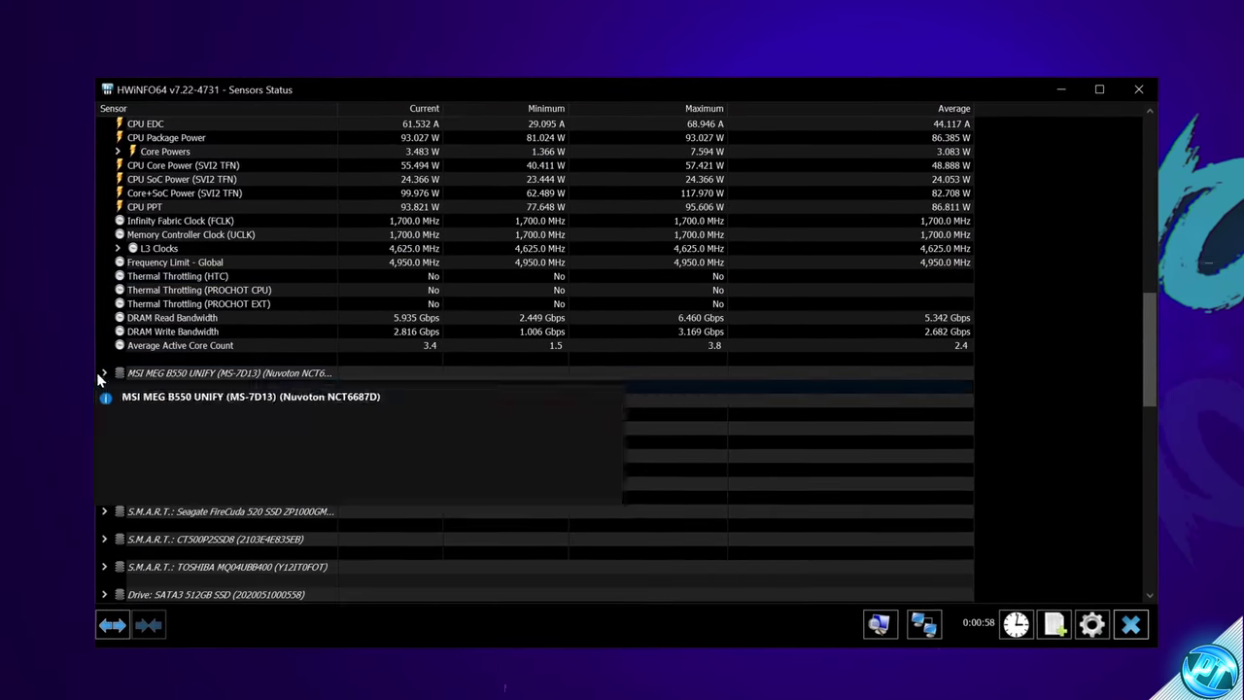
left_click(98, 367)
scroll(496, 418, "down", 4)
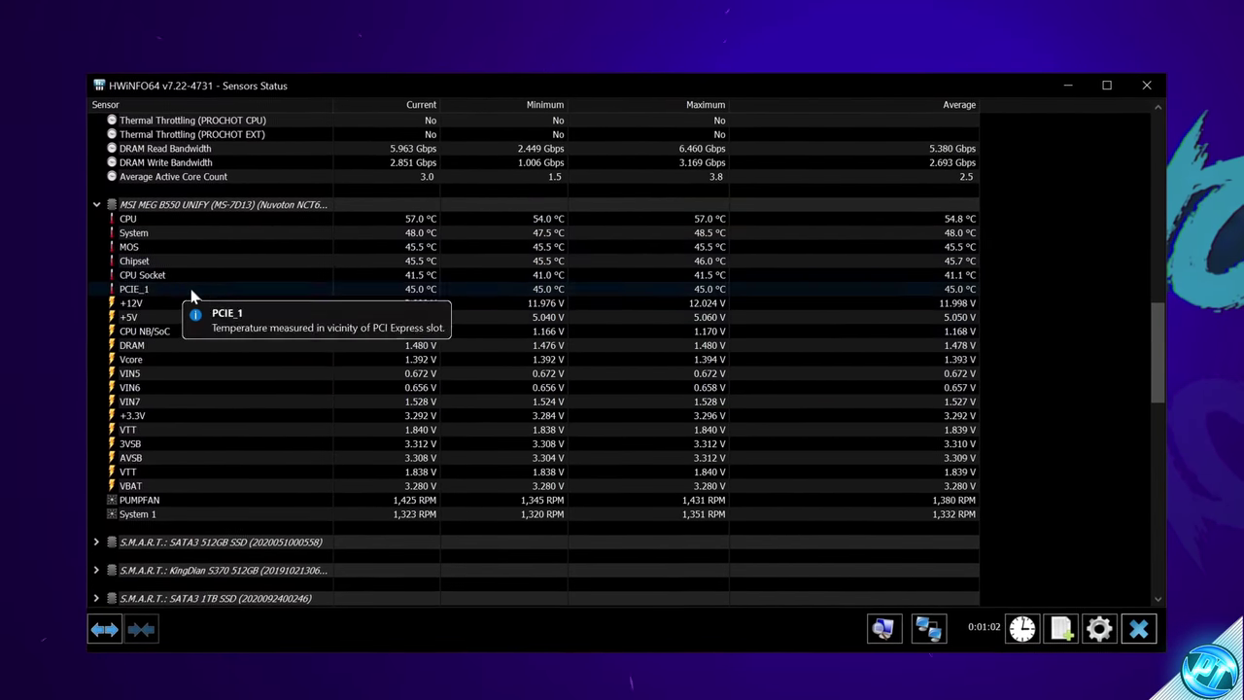
scroll(531, 505, "down", 10)
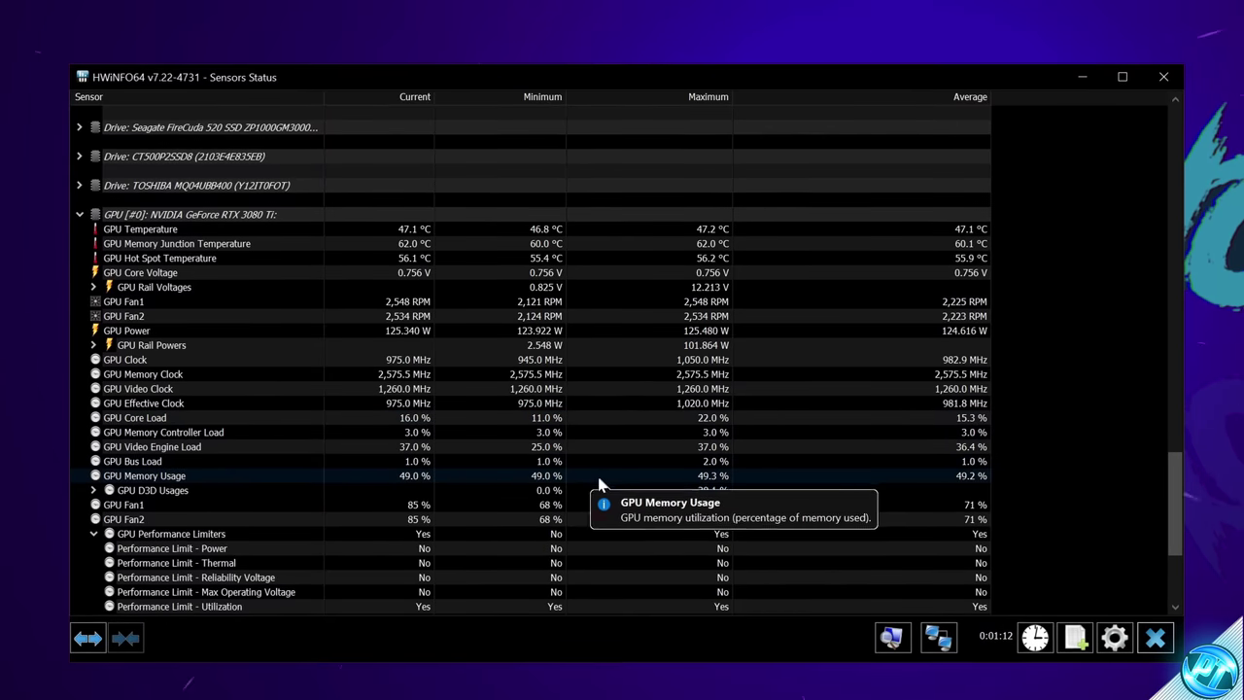
scroll(1181, 524, "down", 5)
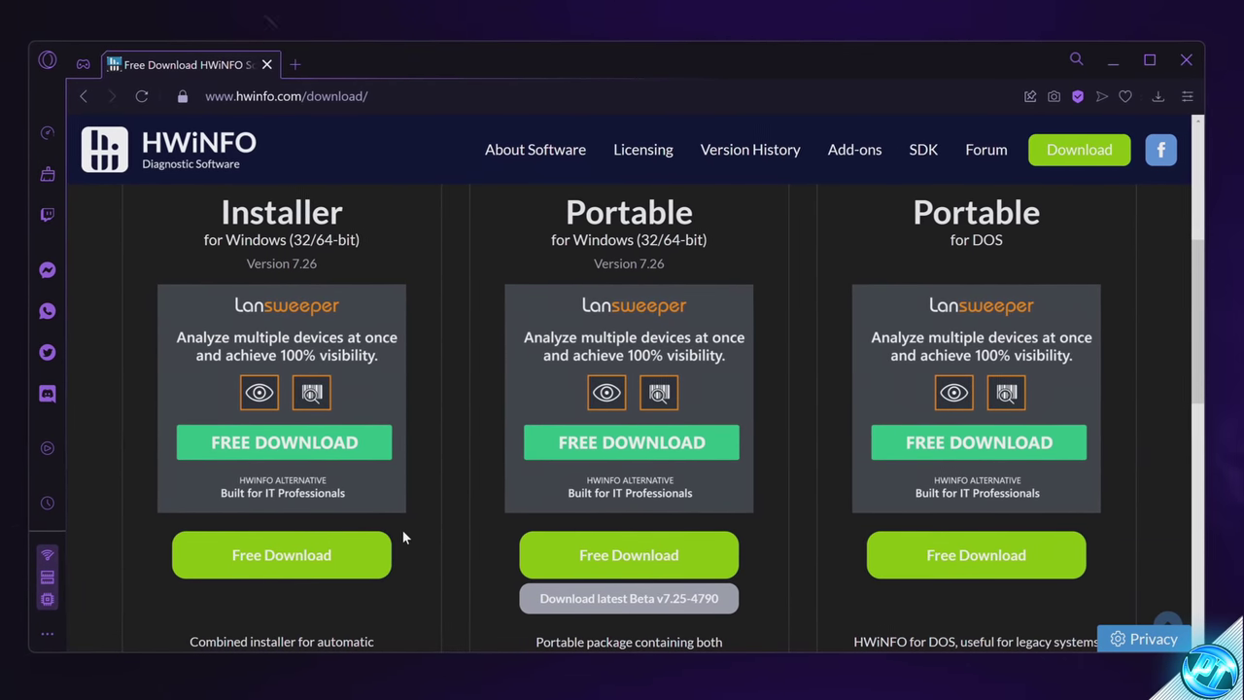
- On the HWiNFO website, download the Windows installer from FossHub and save it as hwi_726.exe in Downloads
scroll(381, 460, "up", 1)
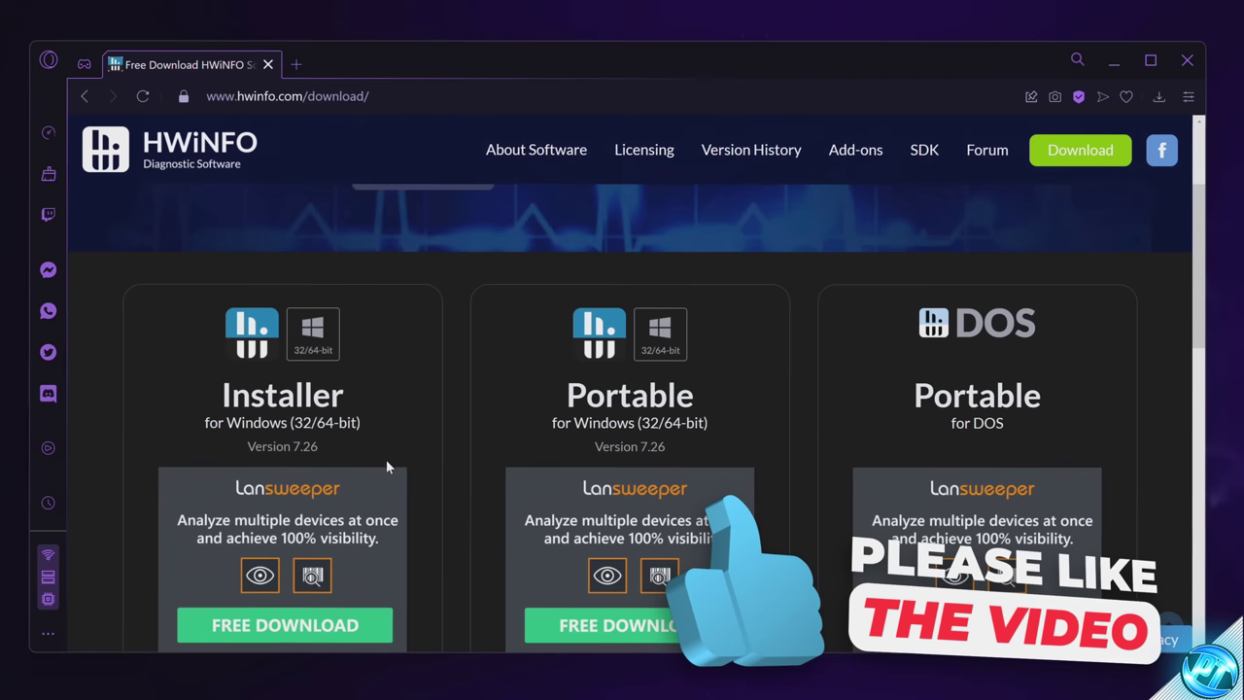
scroll(279, 570, "down", 1)
mouse_move(279, 570)
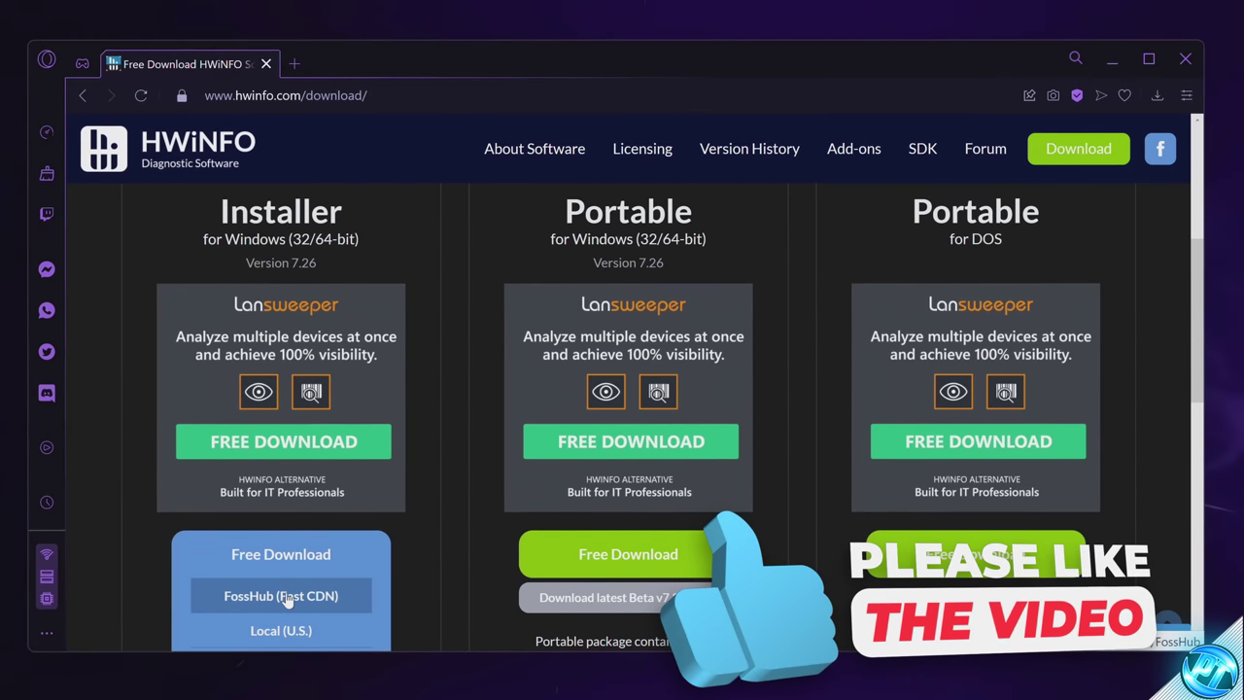
left_click(287, 596)
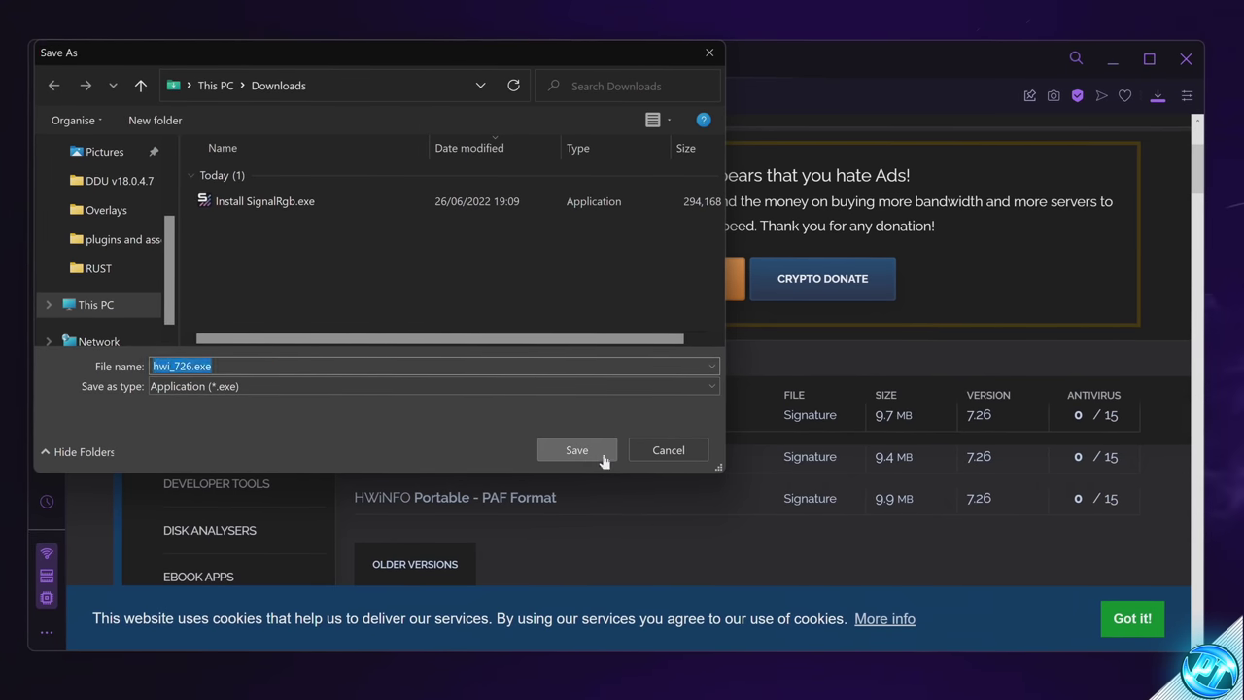
left_click(603, 452)
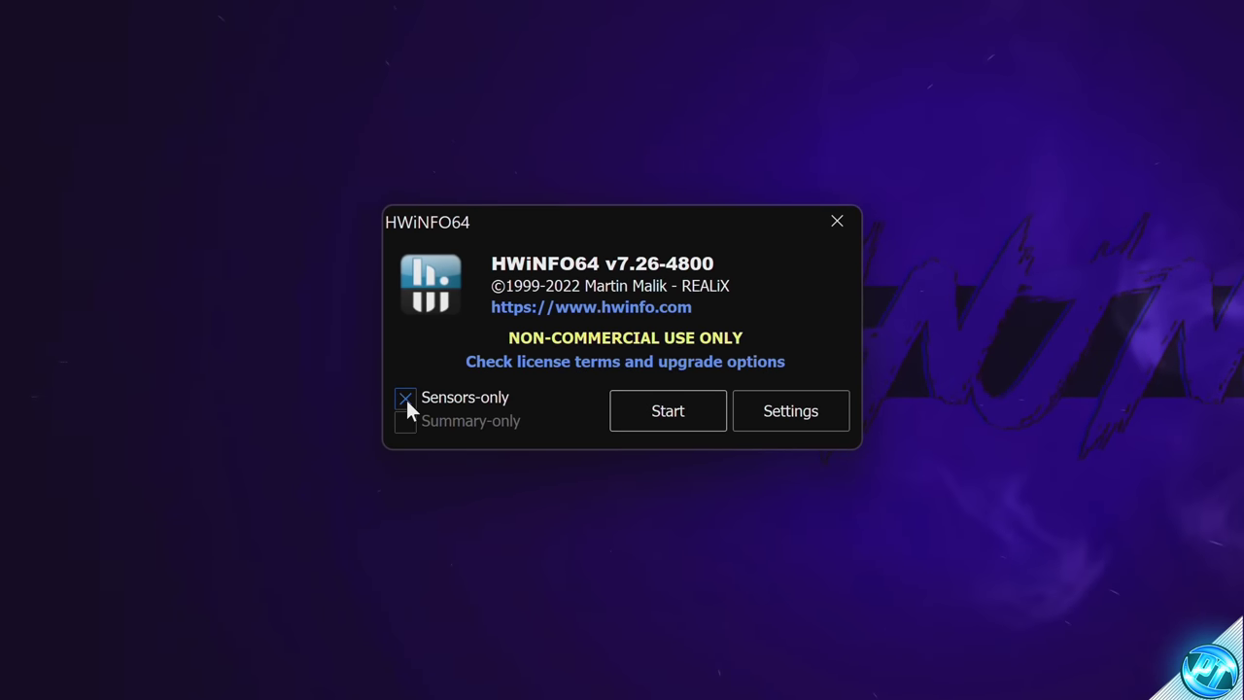
- Start HWiNFO64 in Sensors-only mode and look through the system memory and CPU sensor readings
left_click(647, 422)
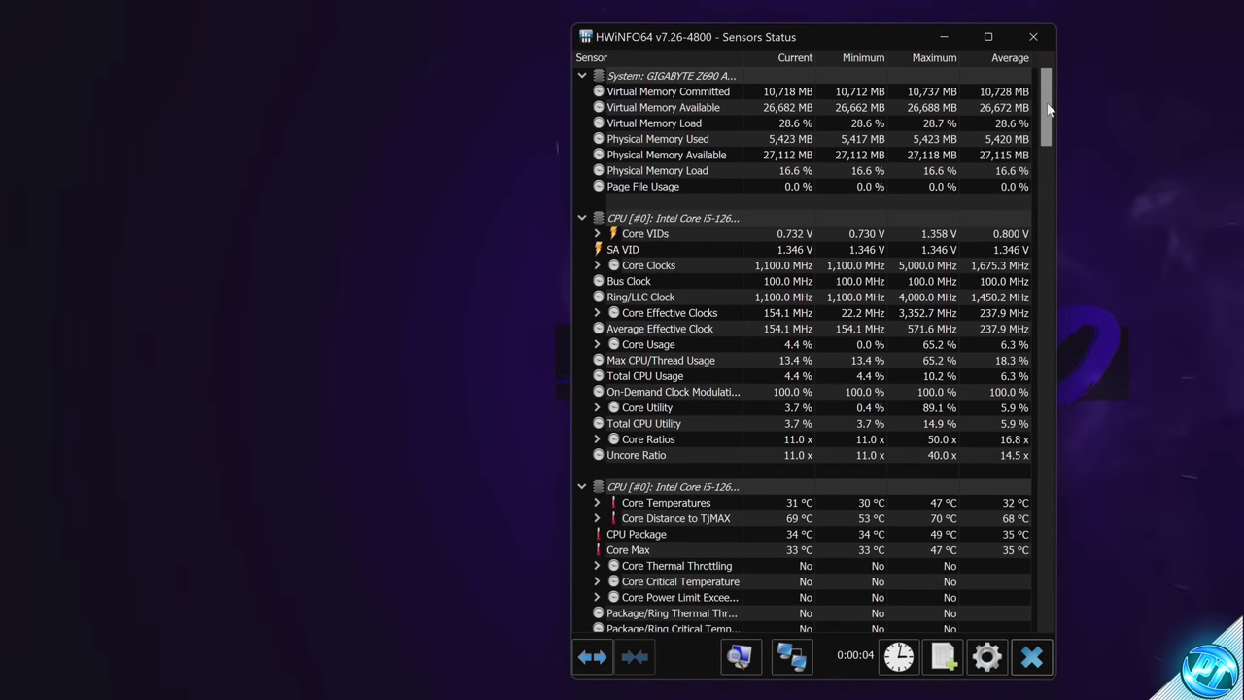
mouse_move(1055, 111)
left_mouse_down()
mouse_move(1058, 301)
mouse_move(1058, 105)
left_mouse_up()
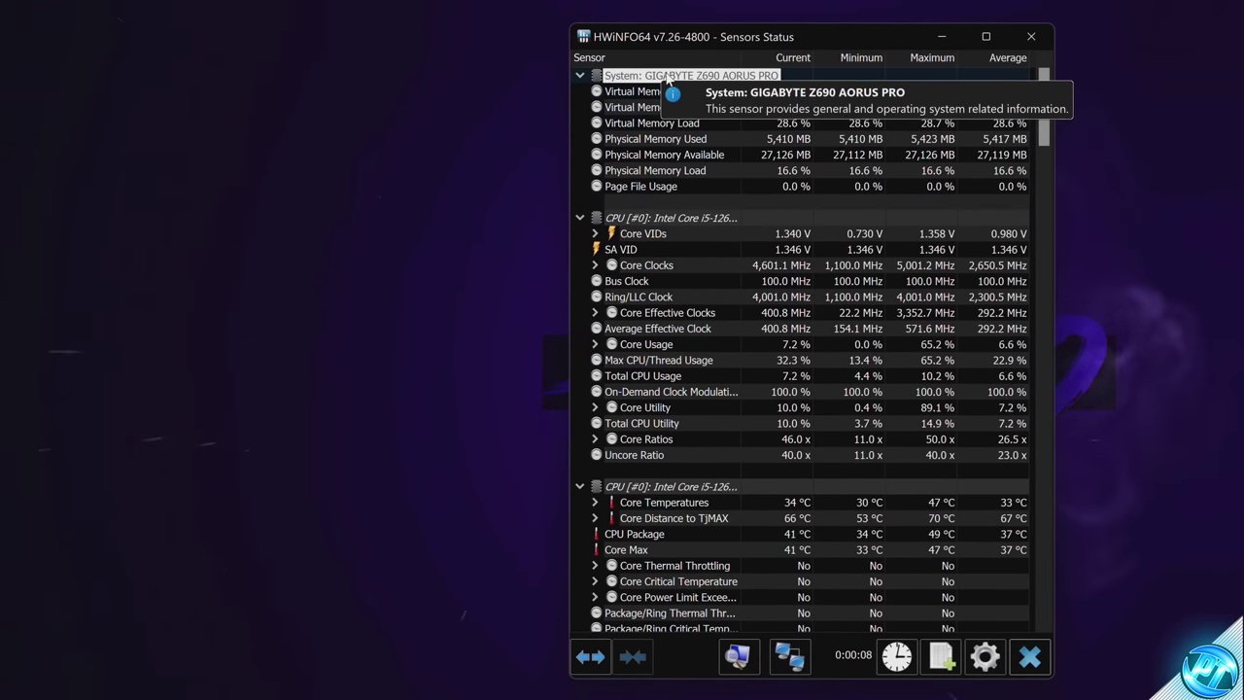
scroll(686, 391, "down", 2)
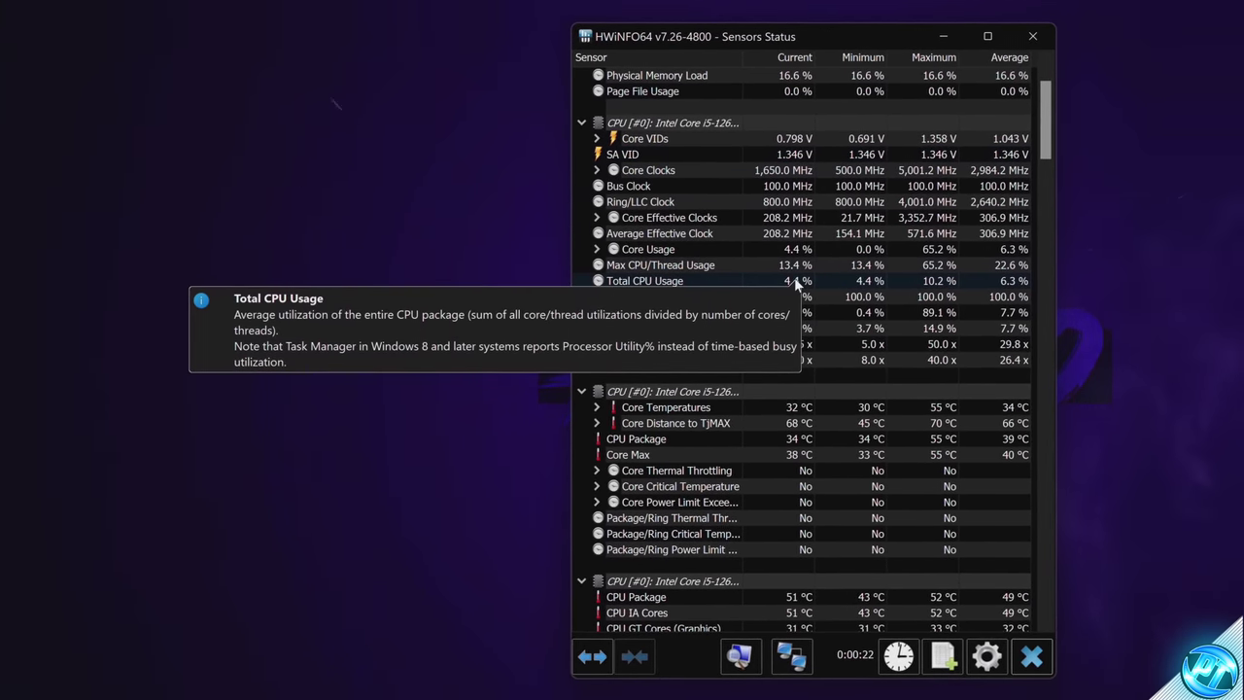
scroll(984, 311, "down", 5)
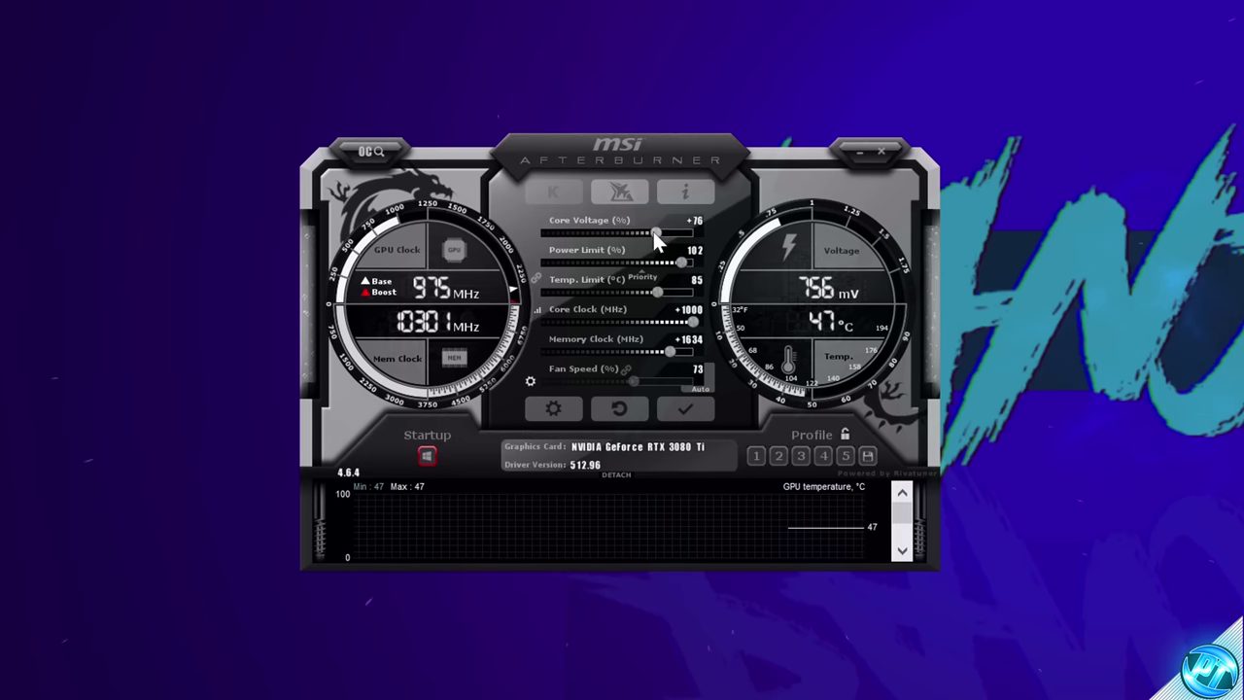
- Switch to MSI Afterburner and choose saved profile 1 for the graphics card
left_click(758, 457)
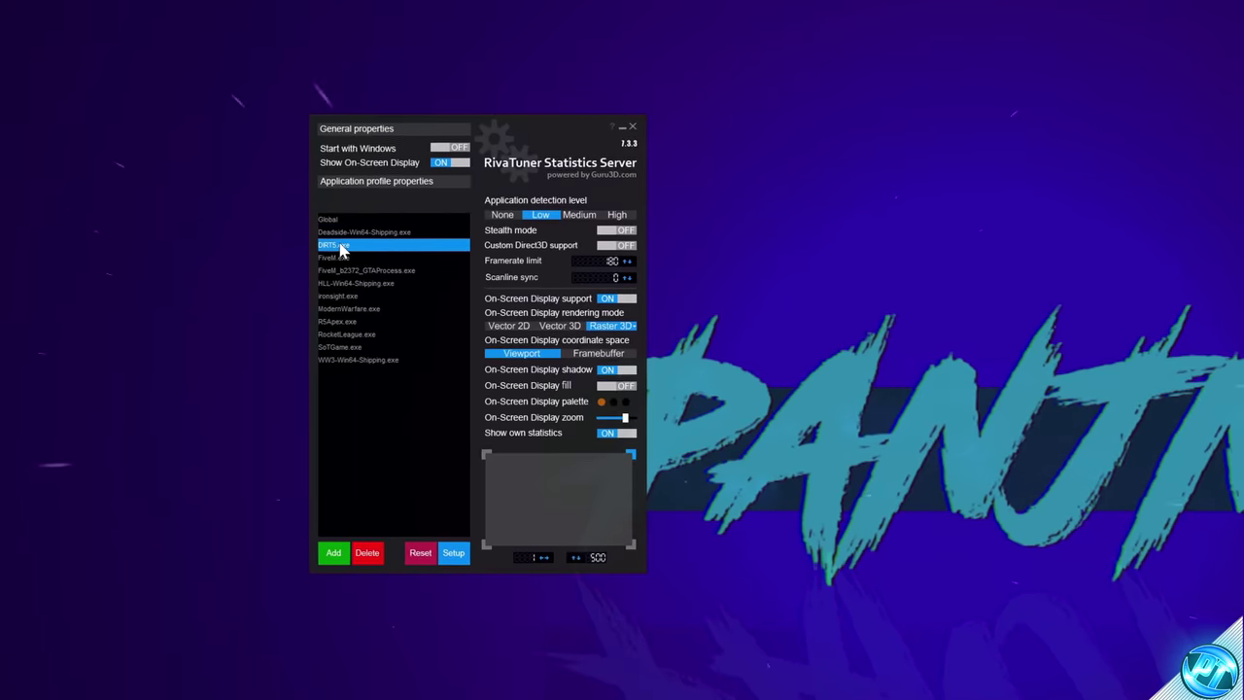
- In RivaTuner Statistics Server, compare the Global profile with game profiles including FiveM.exe, WW3-Win64-Shipping.exe, Deadside-Win64-Shipping.exe and DIRT5.exe
left_click(338, 257)
left_click(335, 360)
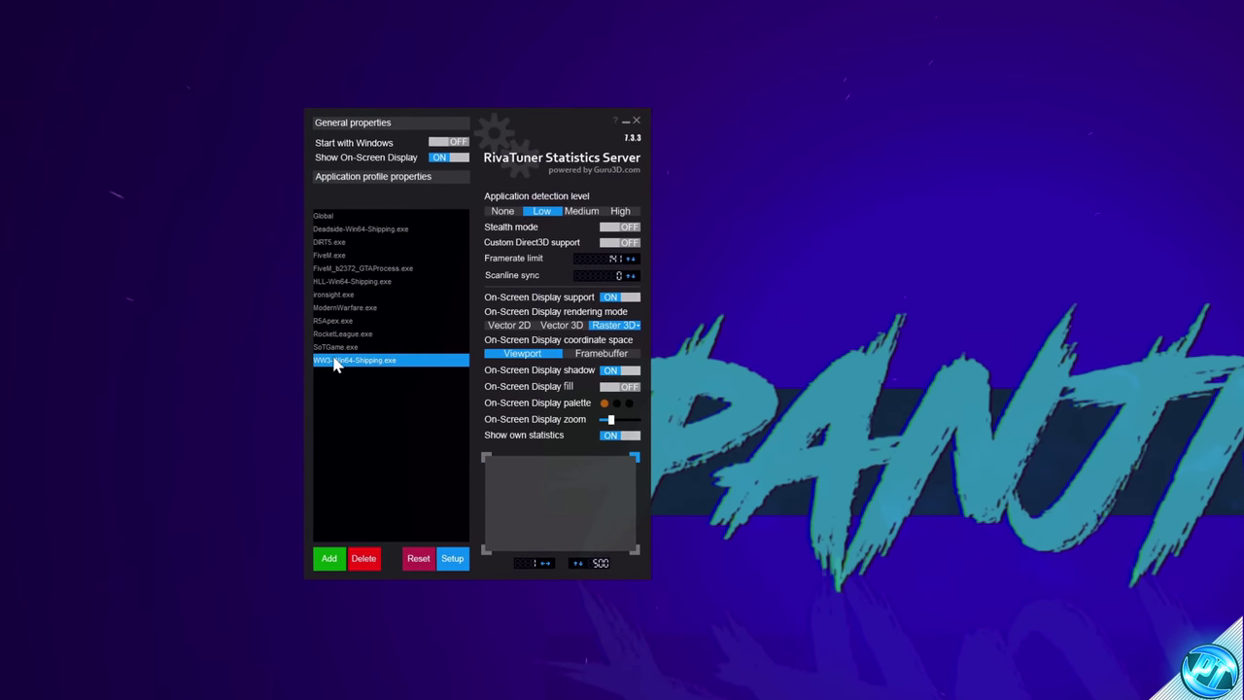
left_click(339, 215)
left_click(330, 226)
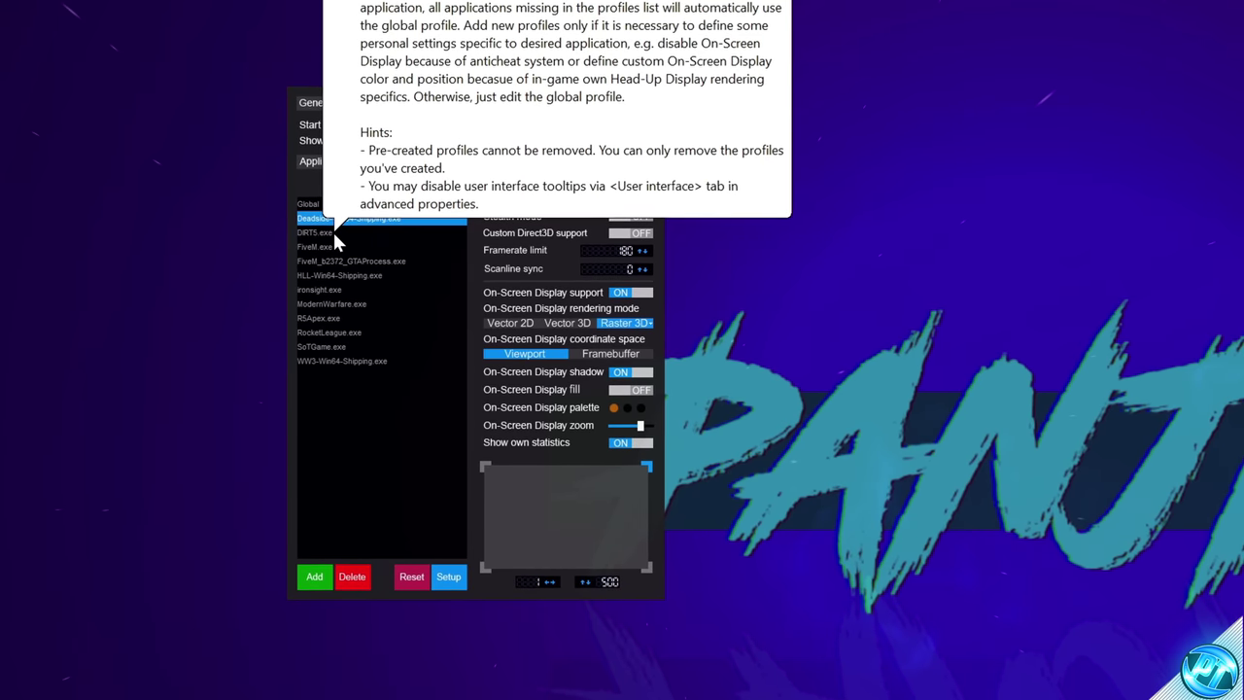
left_click(317, 235)
left_click(370, 212)
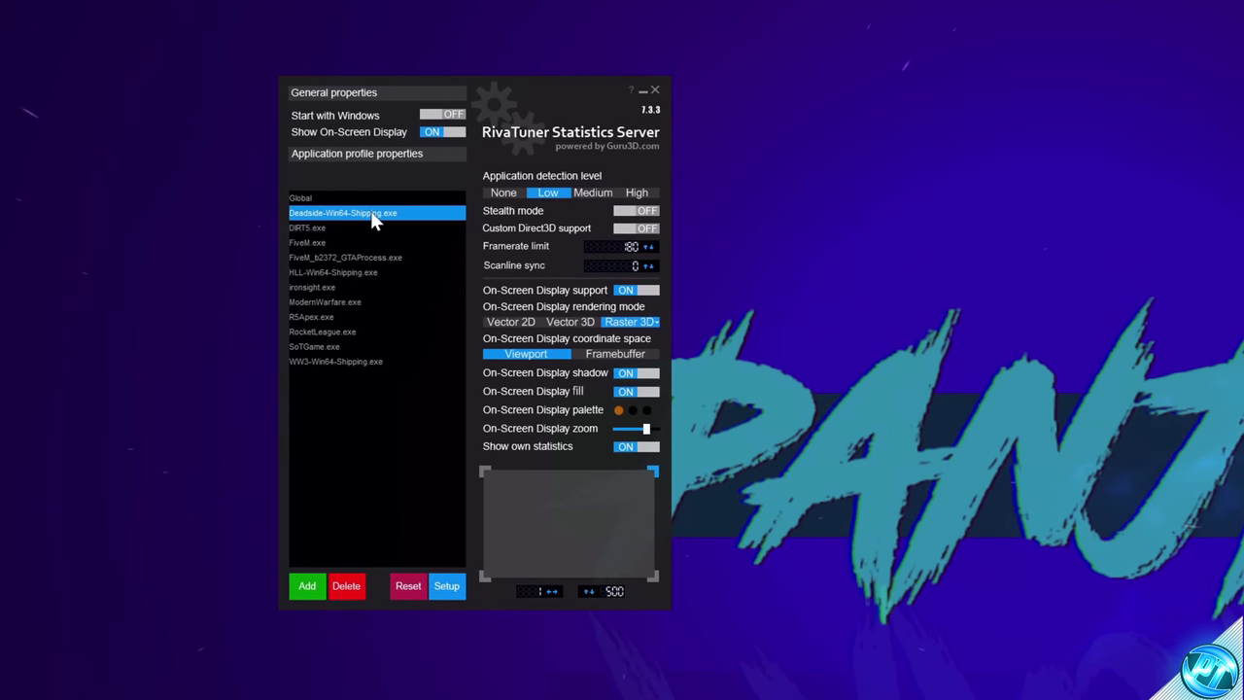
left_click(348, 210)
left_click(344, 209)
left_click(328, 194)
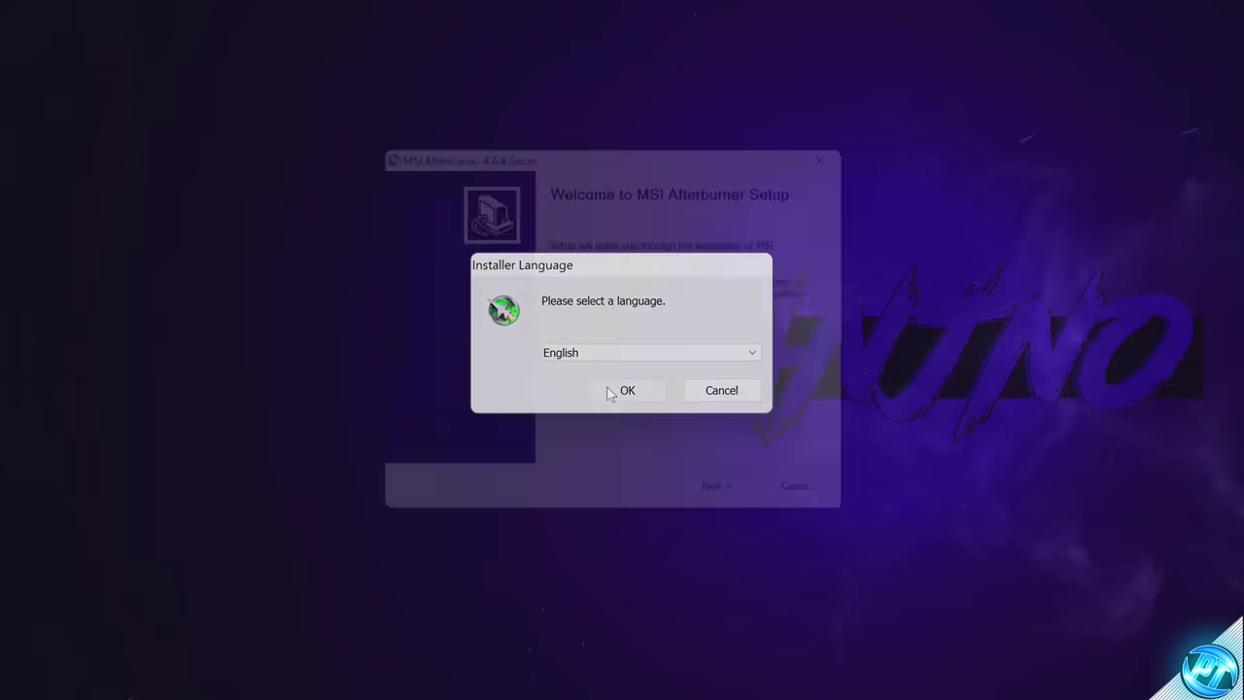
- Install MSI Afterburner 4.6.4 in English, accepting the license and keeping RivaTuner Statistics Server and the MSI Afterburner Start Menu folder
left_click(610, 389)
left_click(730, 512)
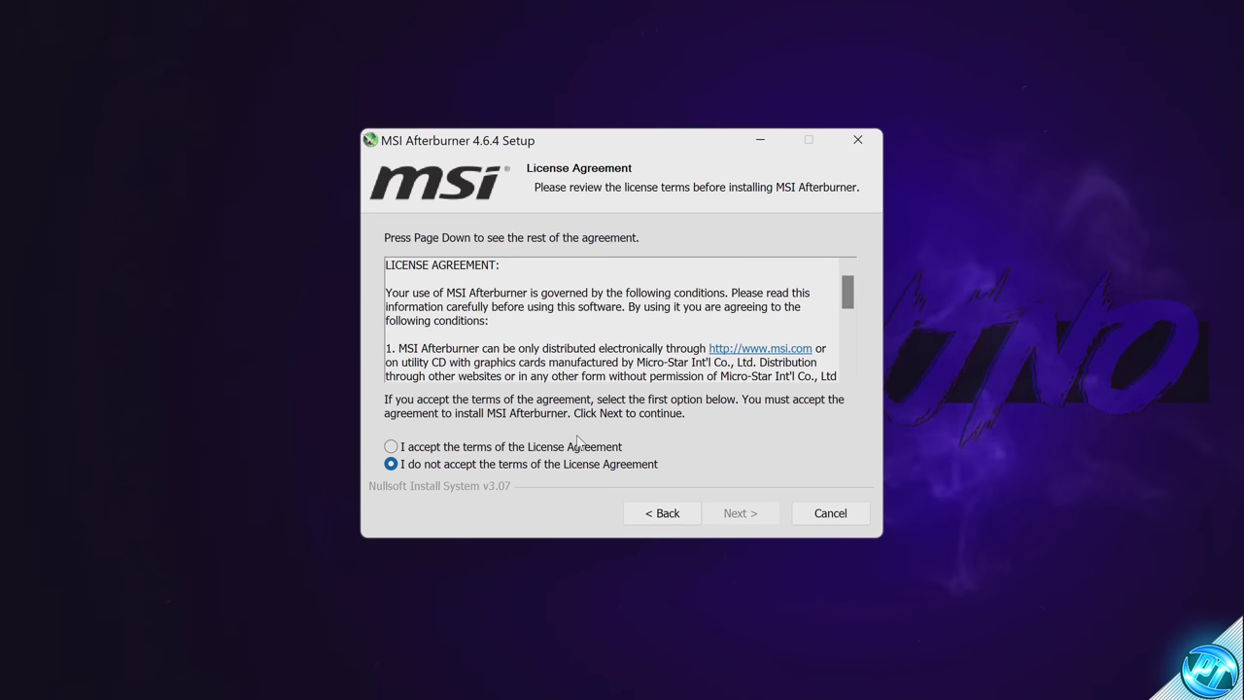
left_click(726, 518)
left_click(726, 516)
left_click(670, 513)
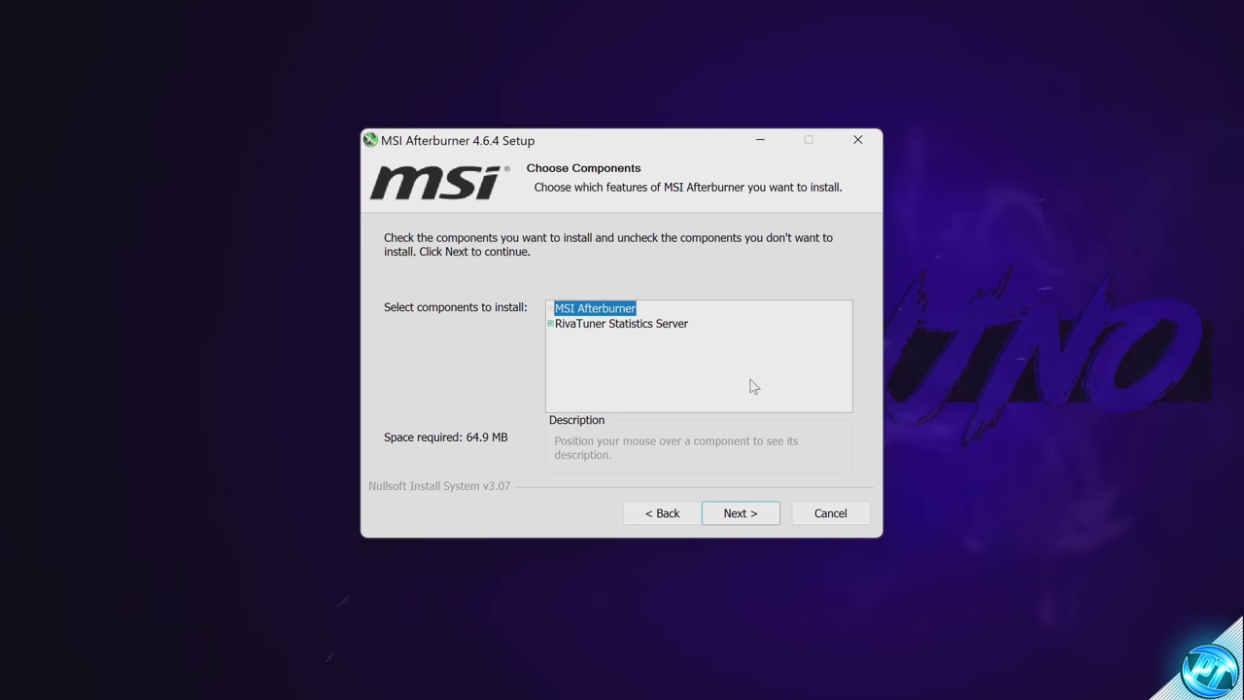
left_click(755, 519)
left_click(757, 519)
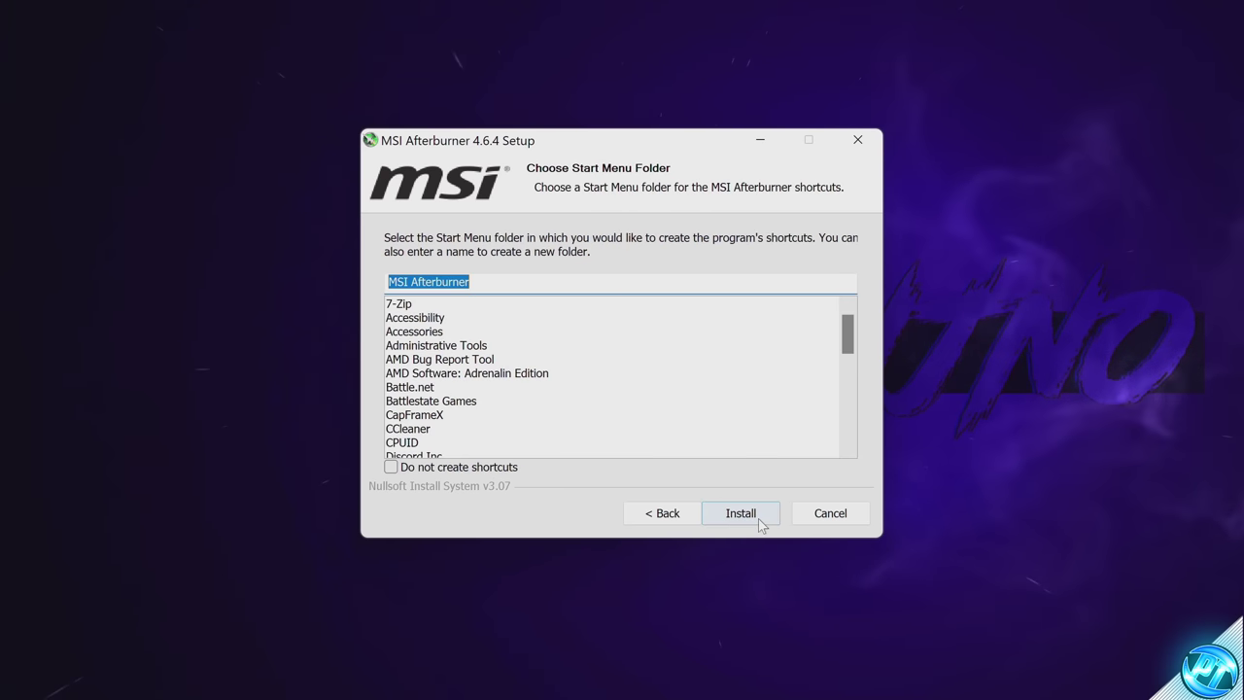
left_click(757, 518)
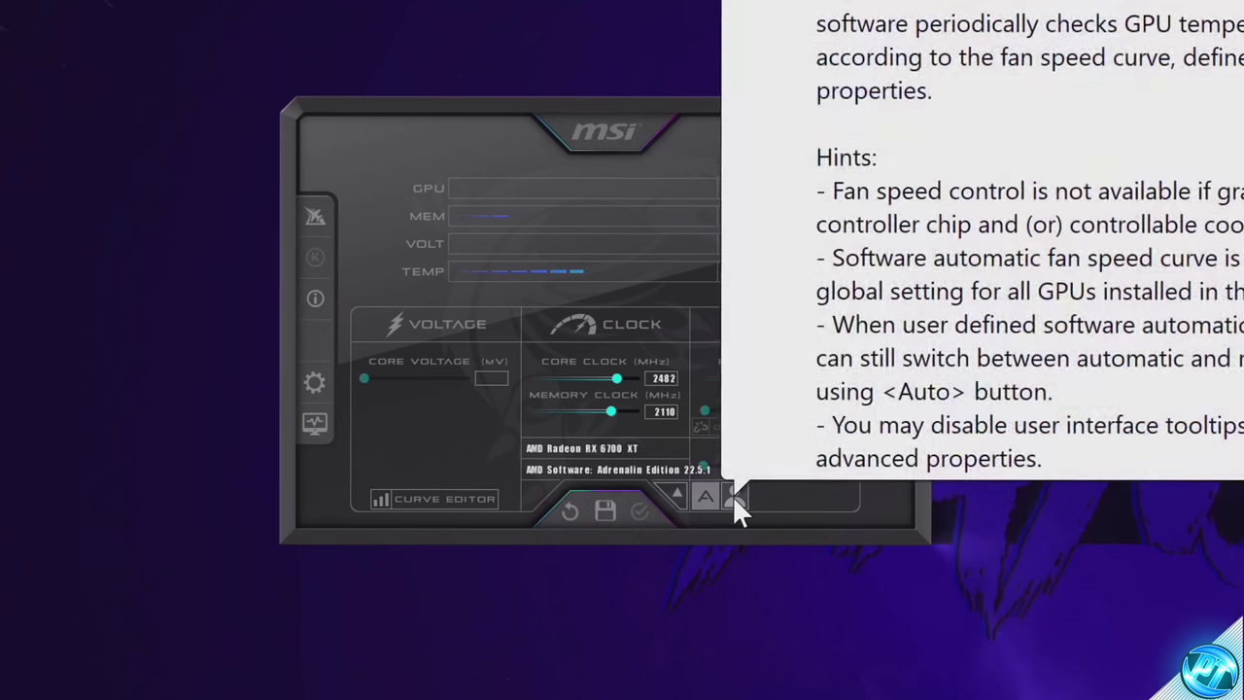
- In MSI Afterburner, turn off automatic fan control and raise the GPU's manual fan speed
left_click(707, 496)
left_click_drag(703, 465, 746, 465)
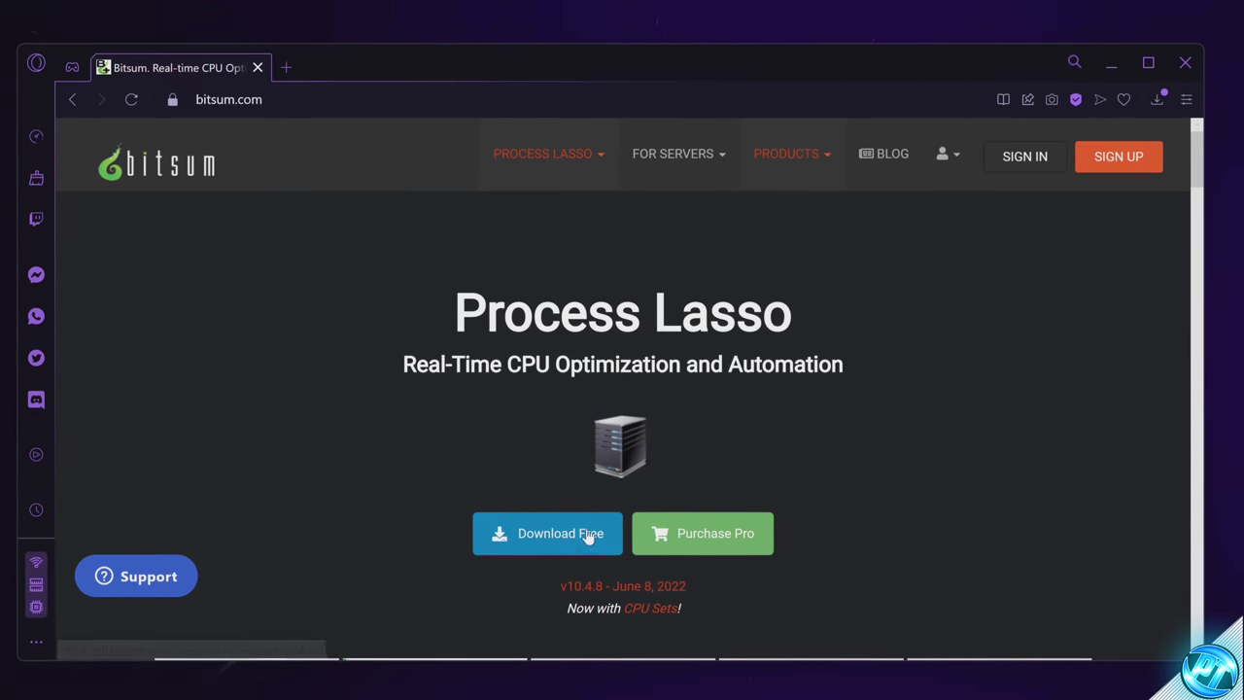
- Download the free version of Process Lasso from the Bitsum website
left_click(583, 537)
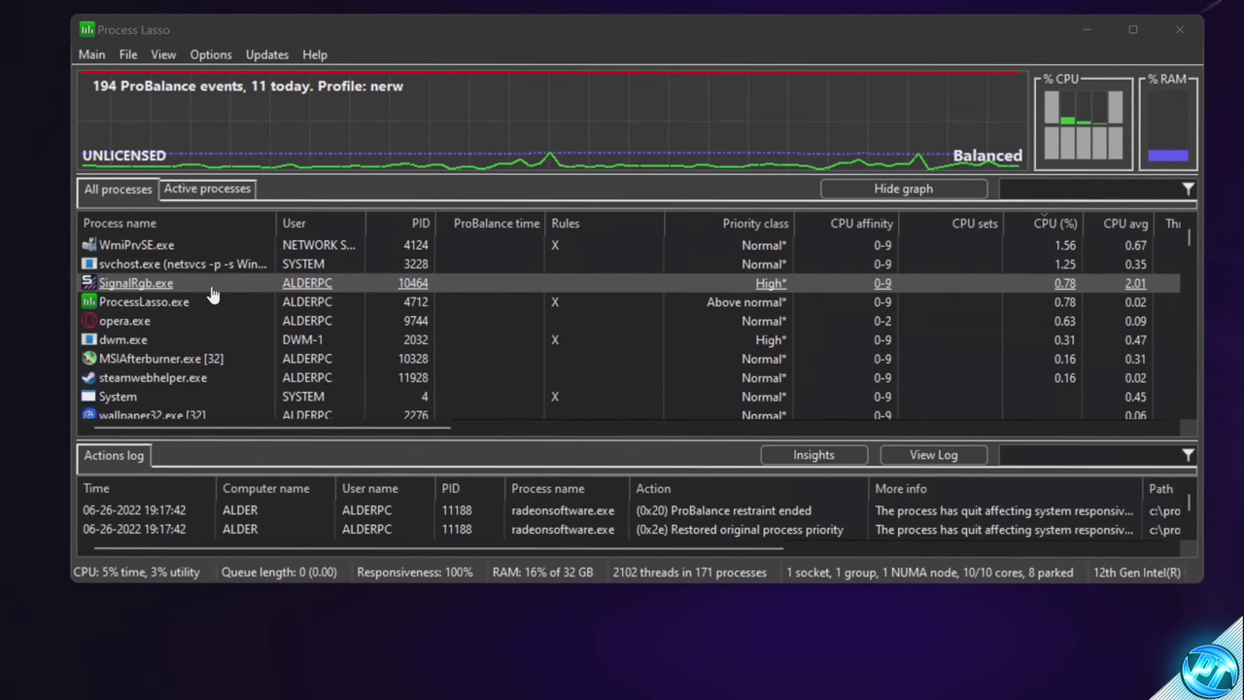
- In Process Lasso, look through the CPU priority, CPU affinity and CPU sets options of SignalRgb.exe without changing them
right_click(173, 267)
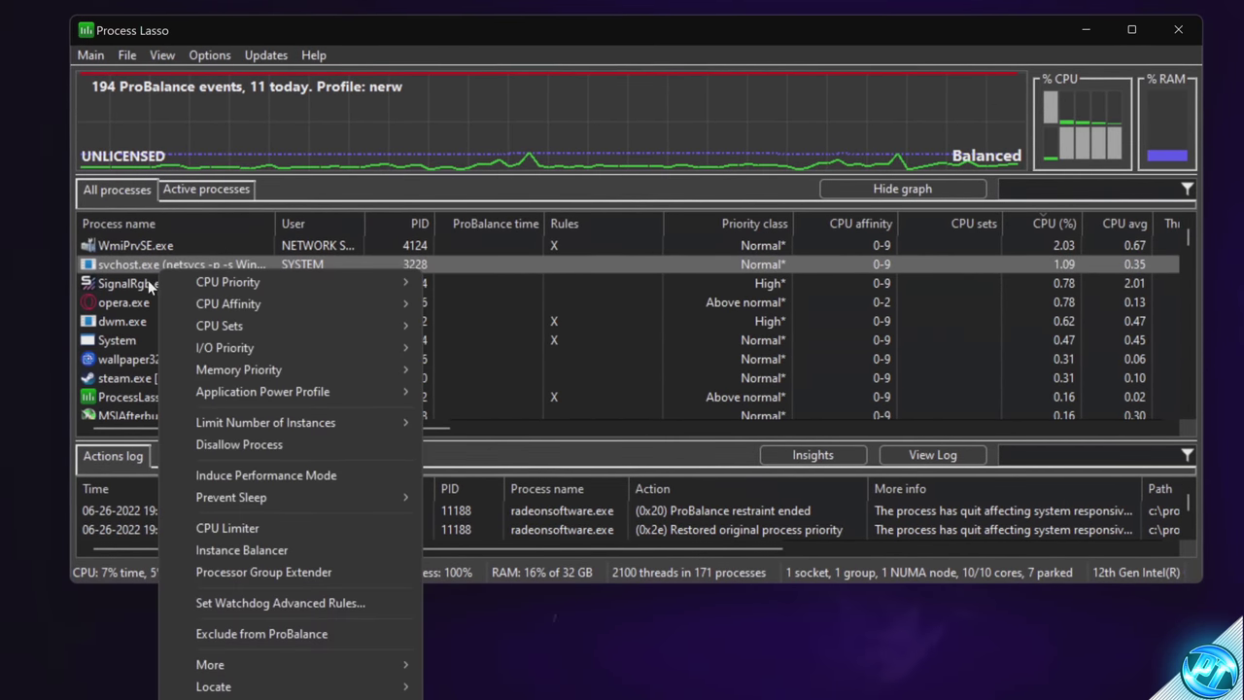
left_click(150, 282)
right_click(148, 283)
mouse_move(216, 290)
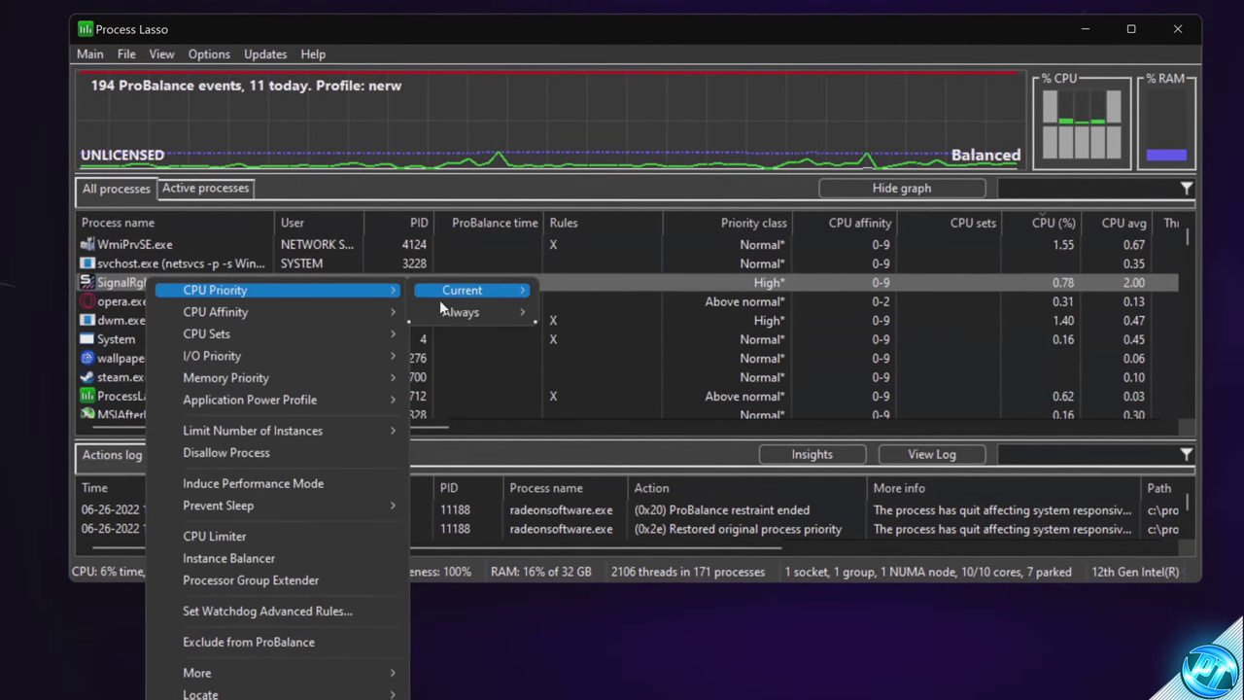
mouse_move(467, 312)
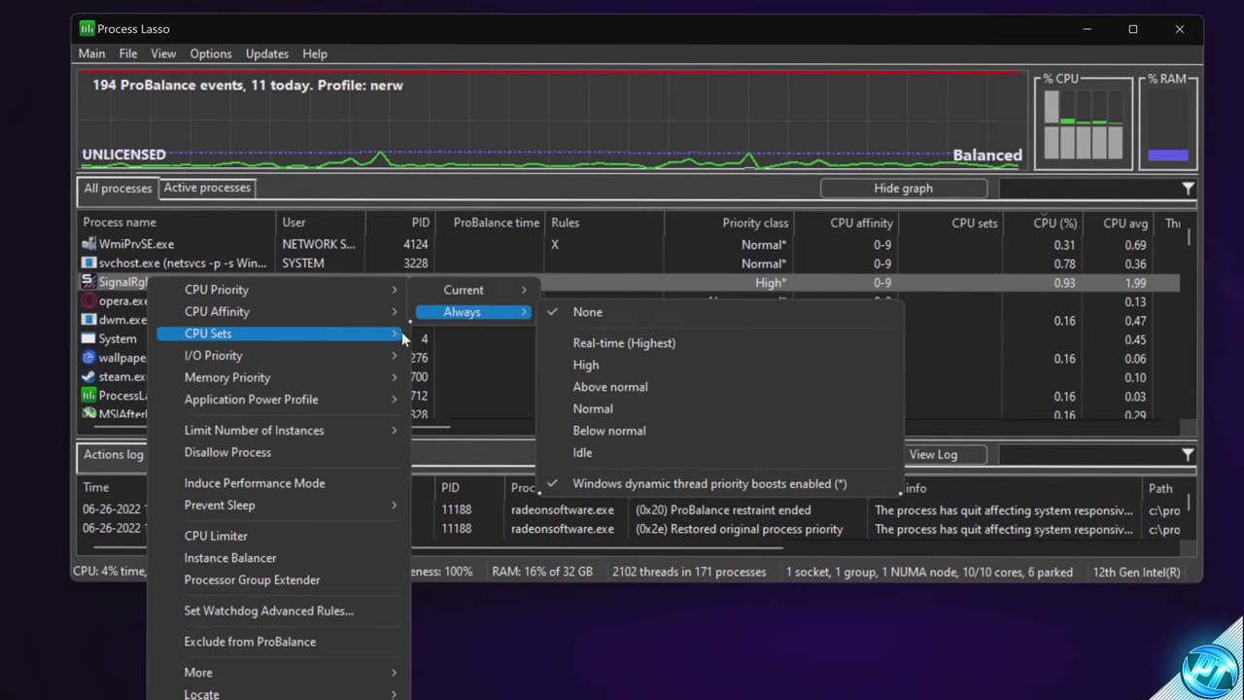
mouse_move(333, 311)
mouse_move(435, 333)
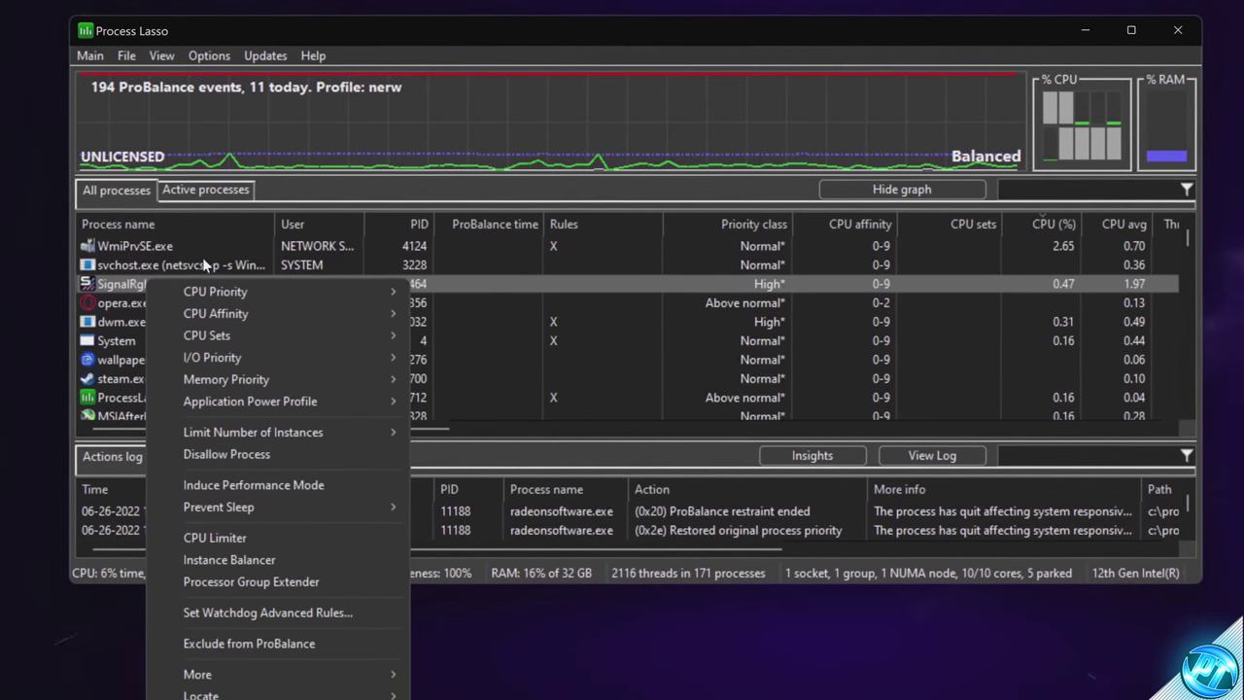
left_click(266, 26)
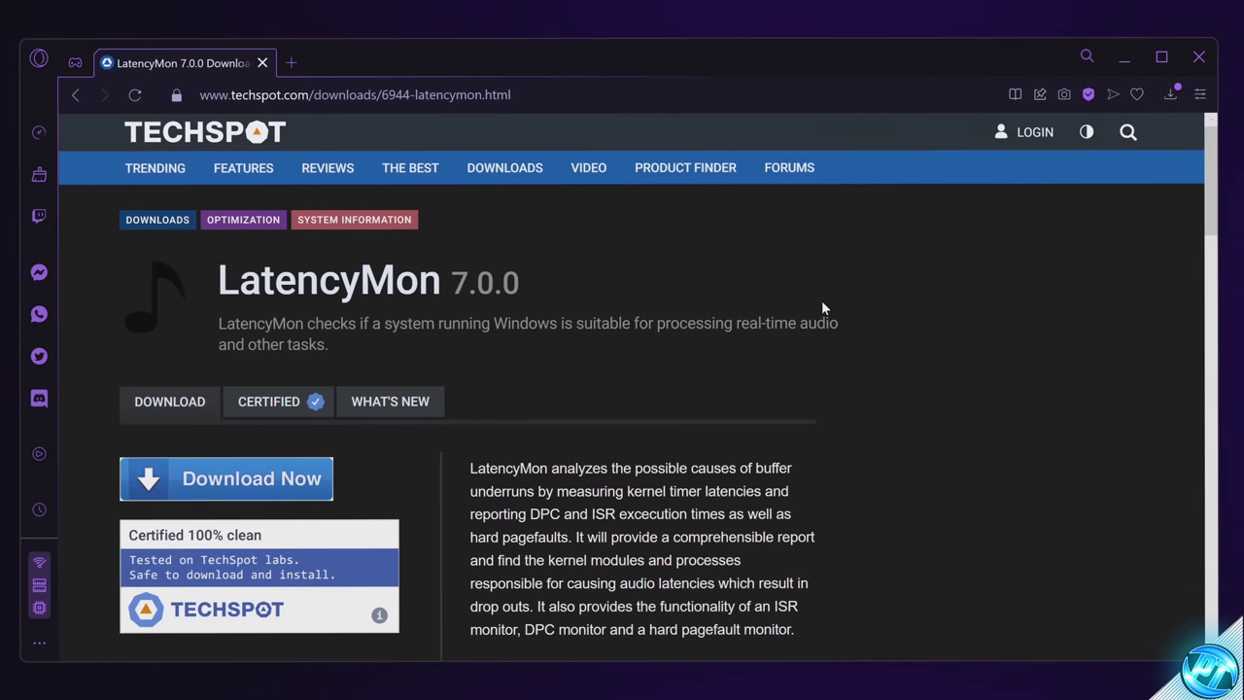
- Look over the LatencyMon 7.0.0 download page on TechSpot
scroll(817, 308, "down", 3)
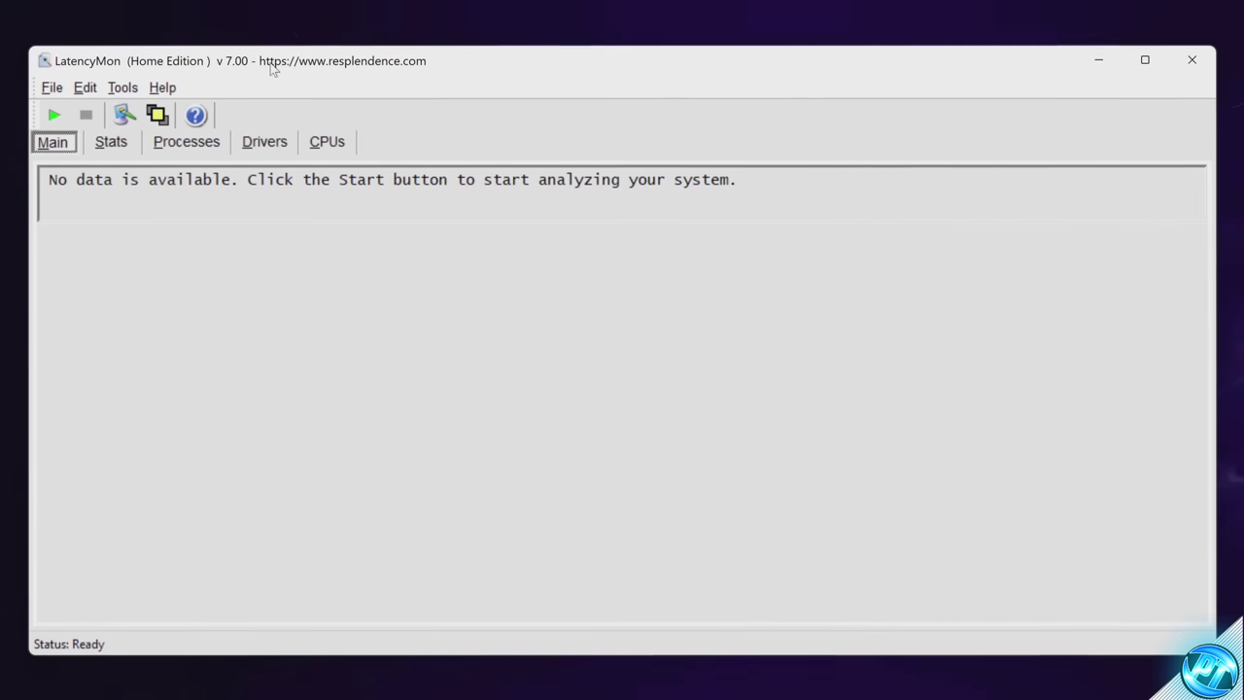
- Start the LatencyMon system analysis and sort the running processes by hard pagefaults
left_click(62, 116)
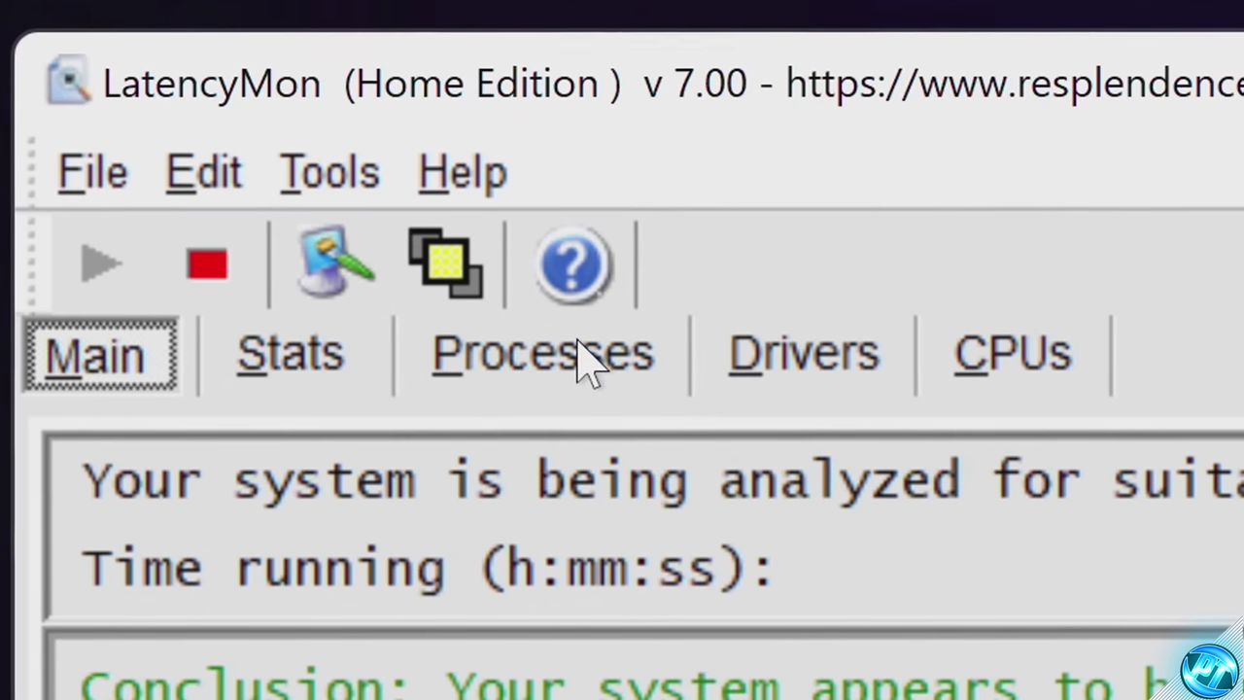
left_click(198, 144)
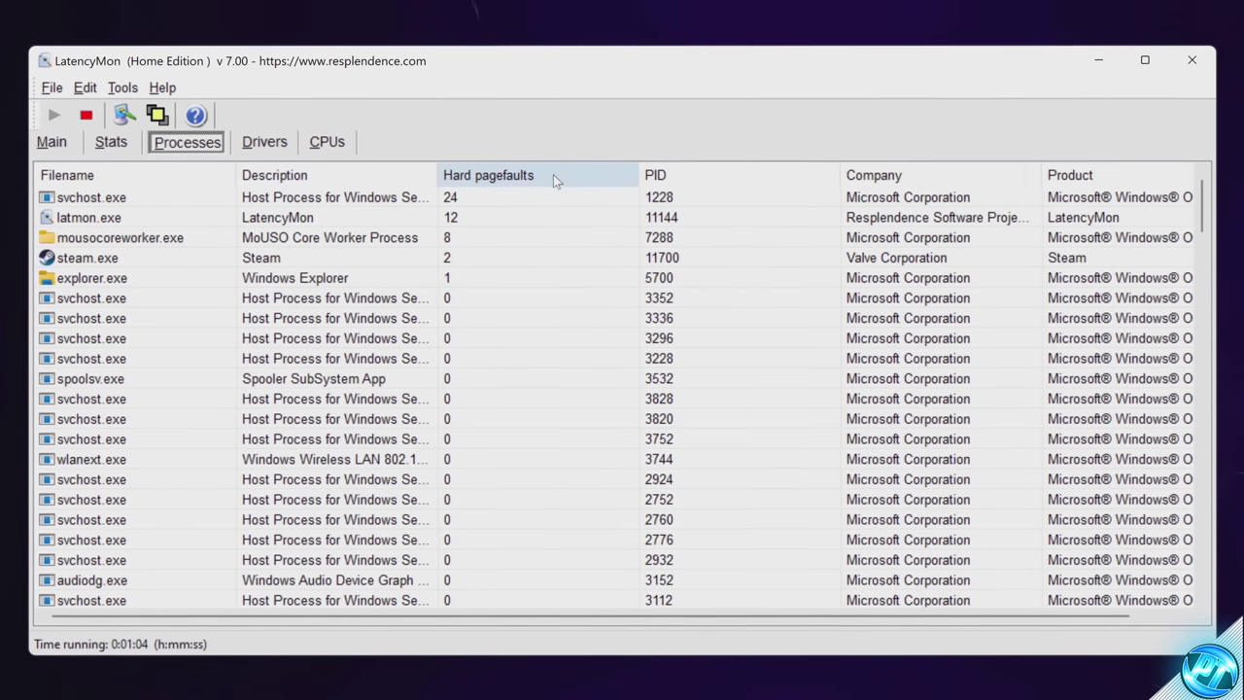
left_click(513, 175)
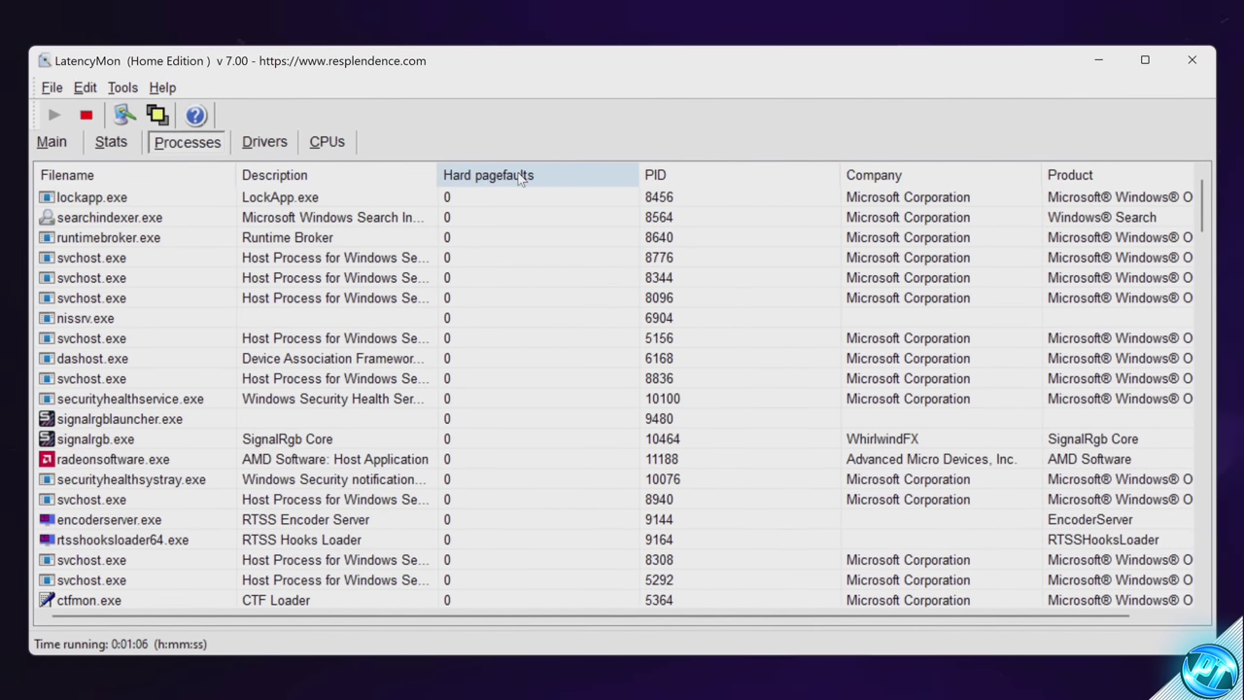
left_click(506, 175)
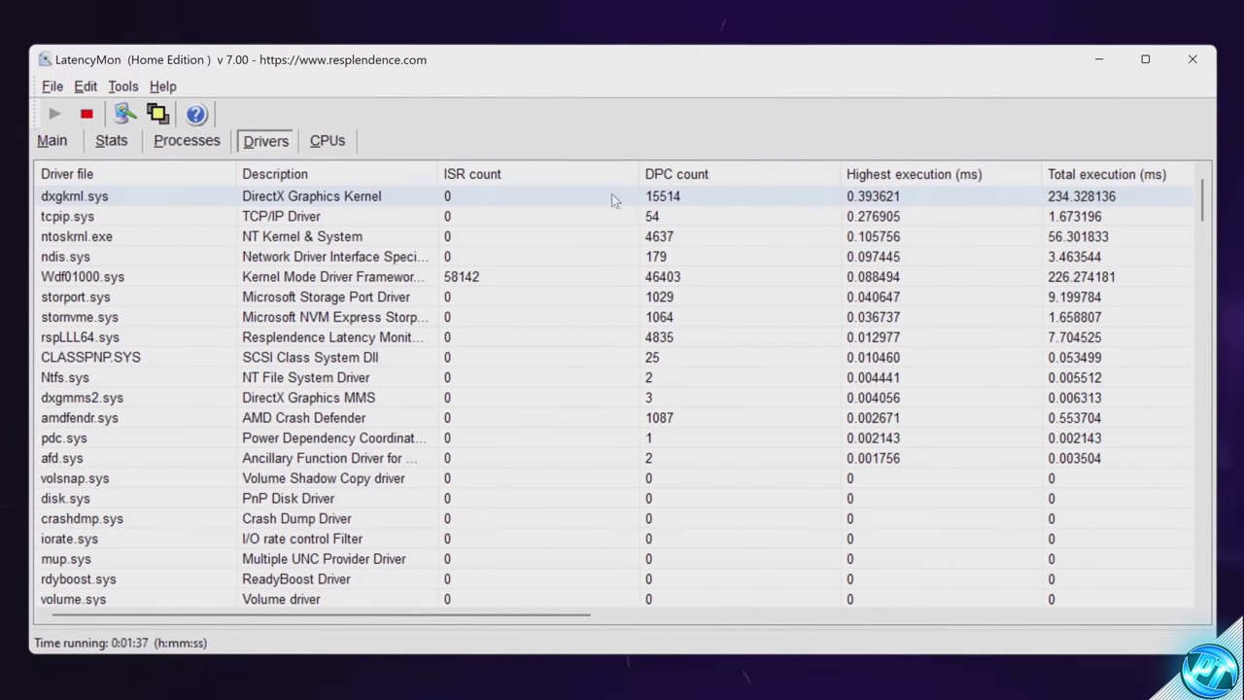
- Review the drivers sorted by DPC count alongside the main latency summary, and stop the monitoring
left_click(677, 174)
left_click(677, 174)
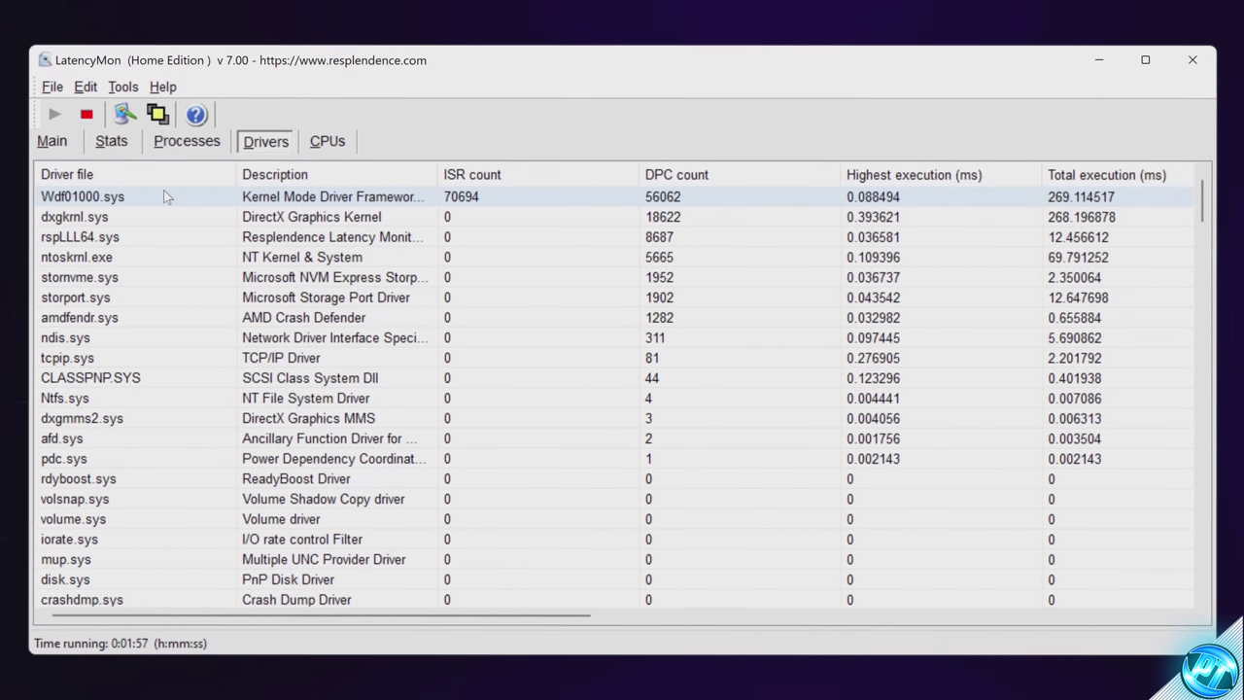
left_click(59, 143)
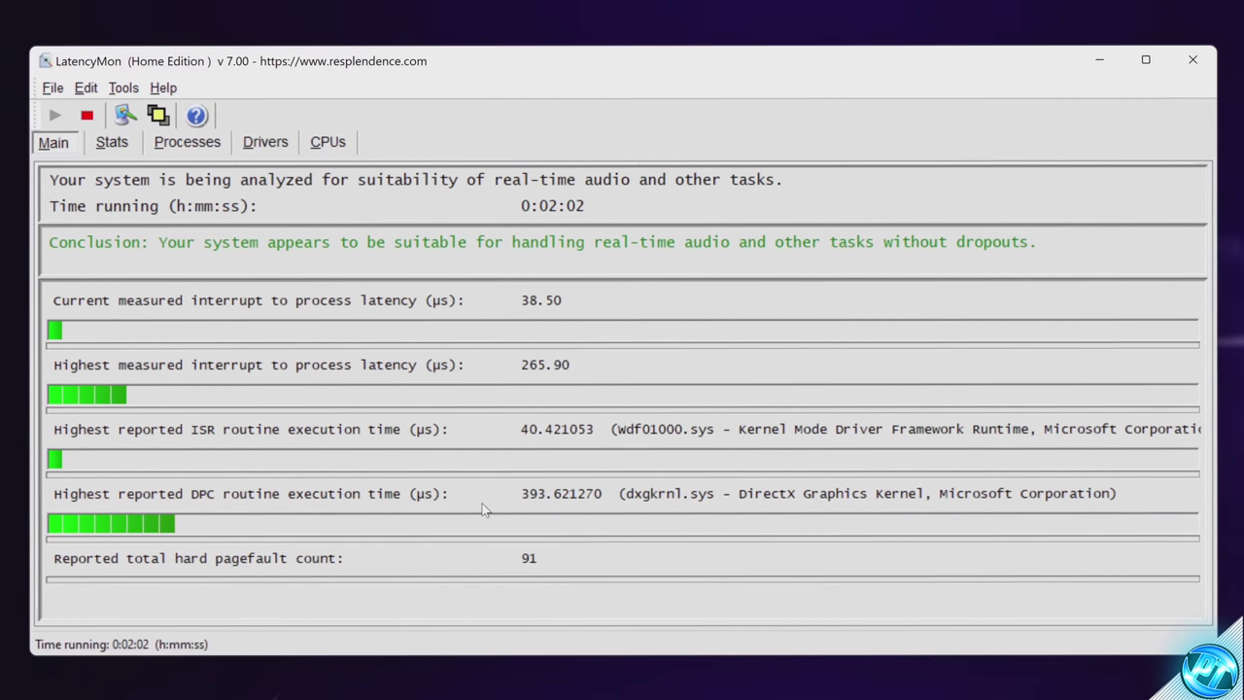
left_click(266, 142)
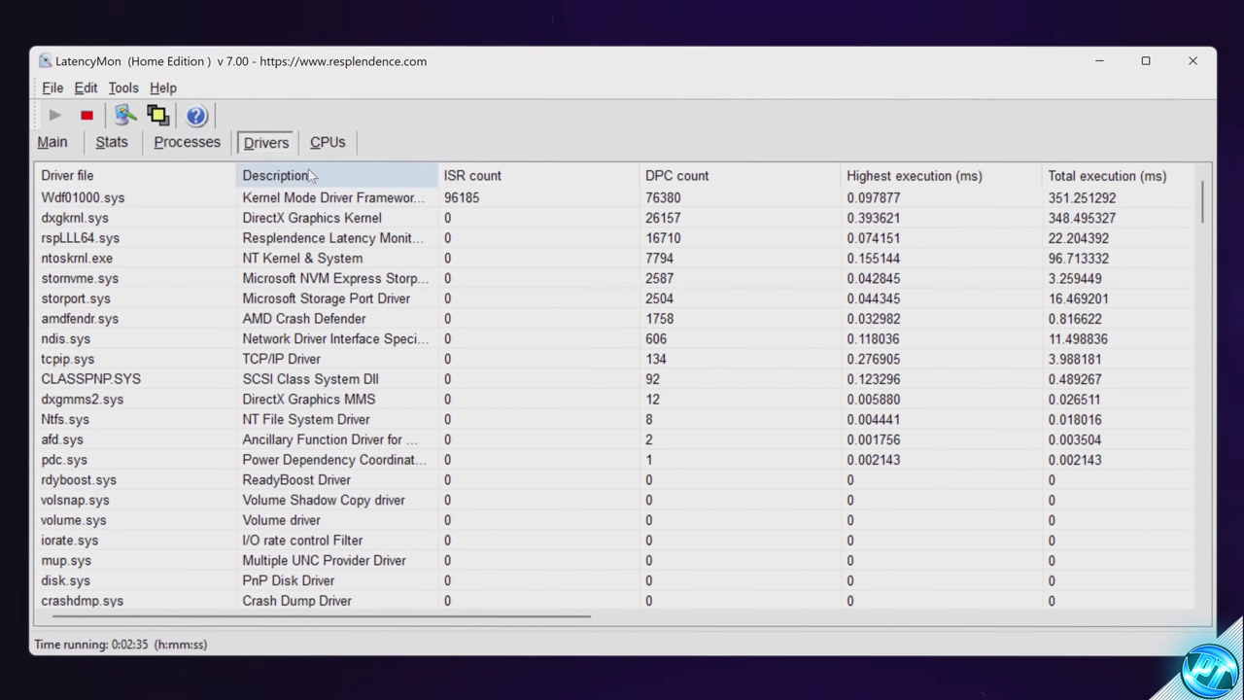
left_click(86, 115)
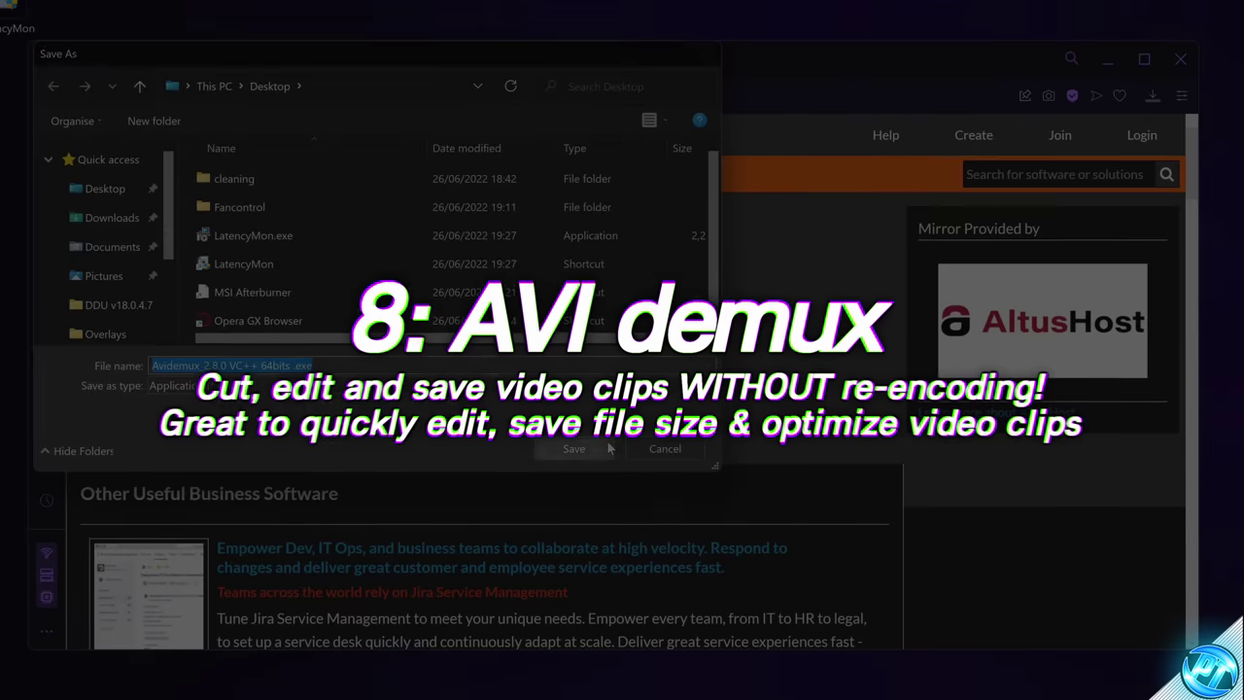
- In the browser, save the Avidemux 2.8.0 VC++ 64bits installer to the Desktop
left_click(610, 447)
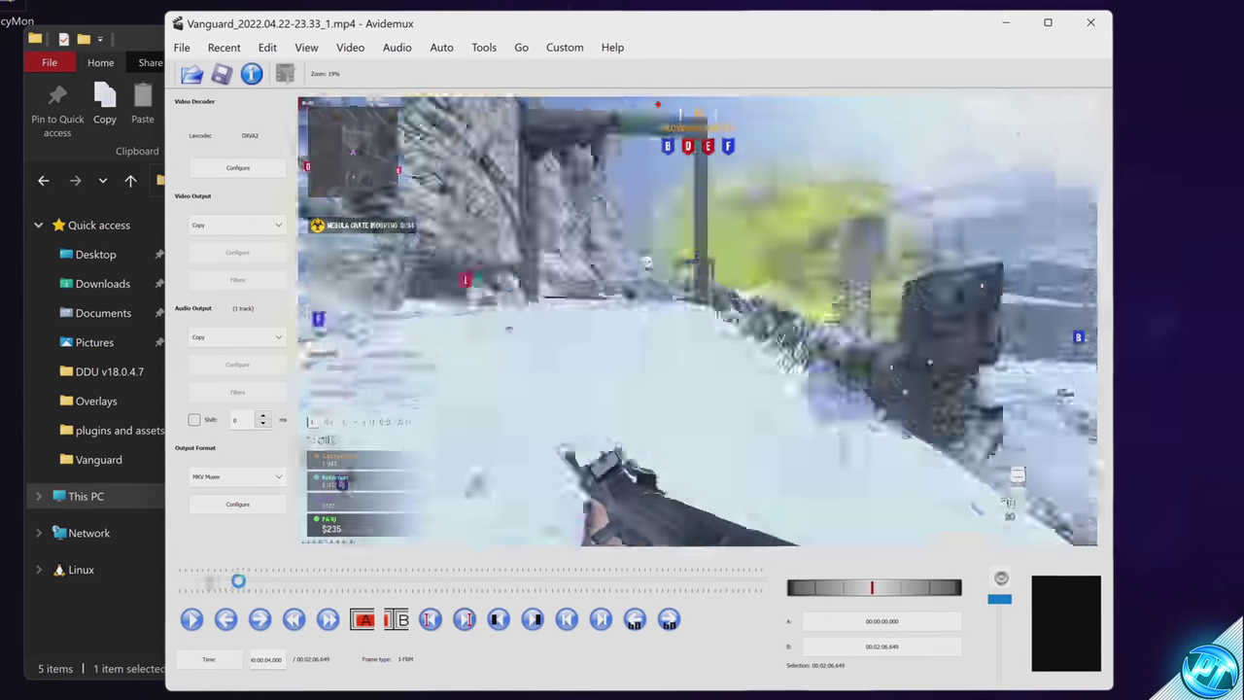
- In Avidemux, mark the Vanguard clip from 00:00:21.999 to 00:01:34.999 and save the section as an MP4 file
left_click_drag(242, 580, 279, 581)
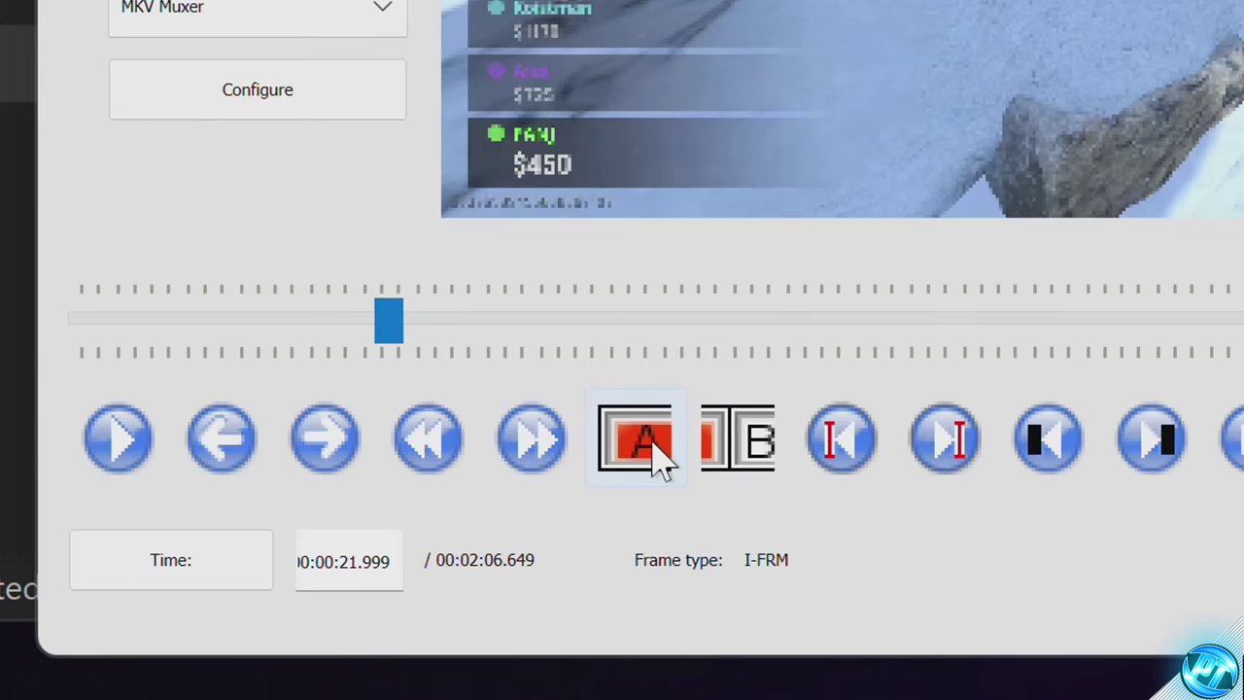
left_click(365, 619)
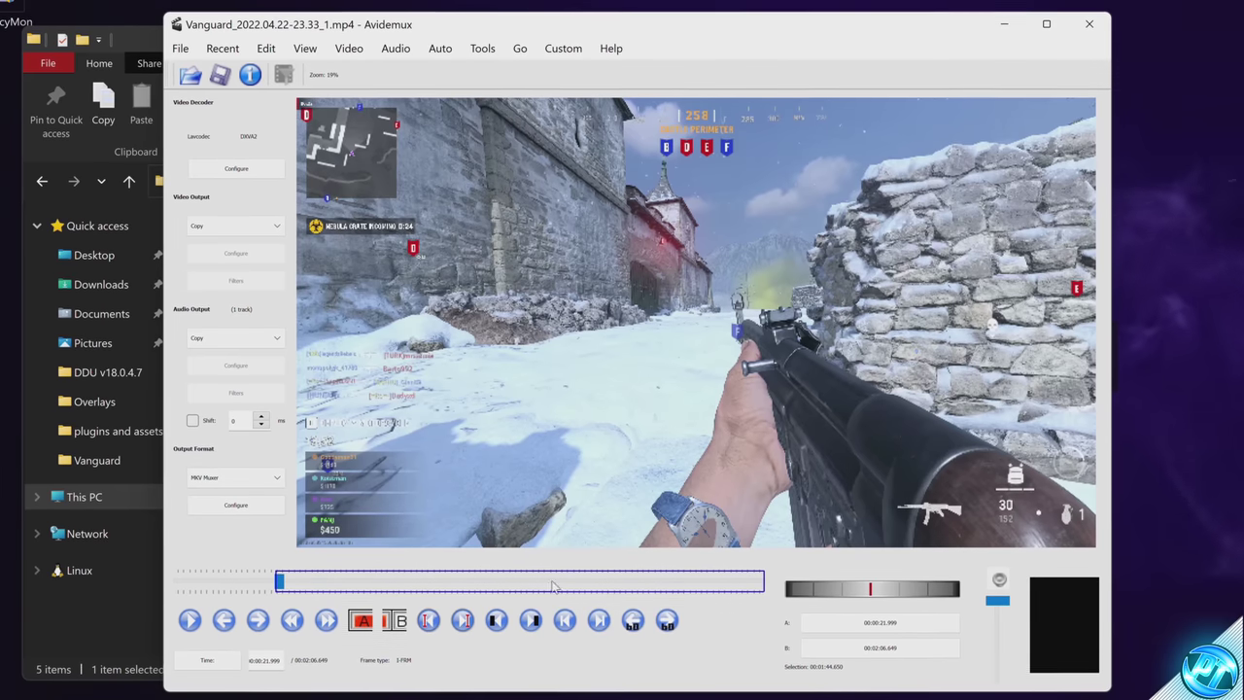
left_click_drag(384, 322, 1109, 321)
left_click_drag(518, 579, 616, 579)
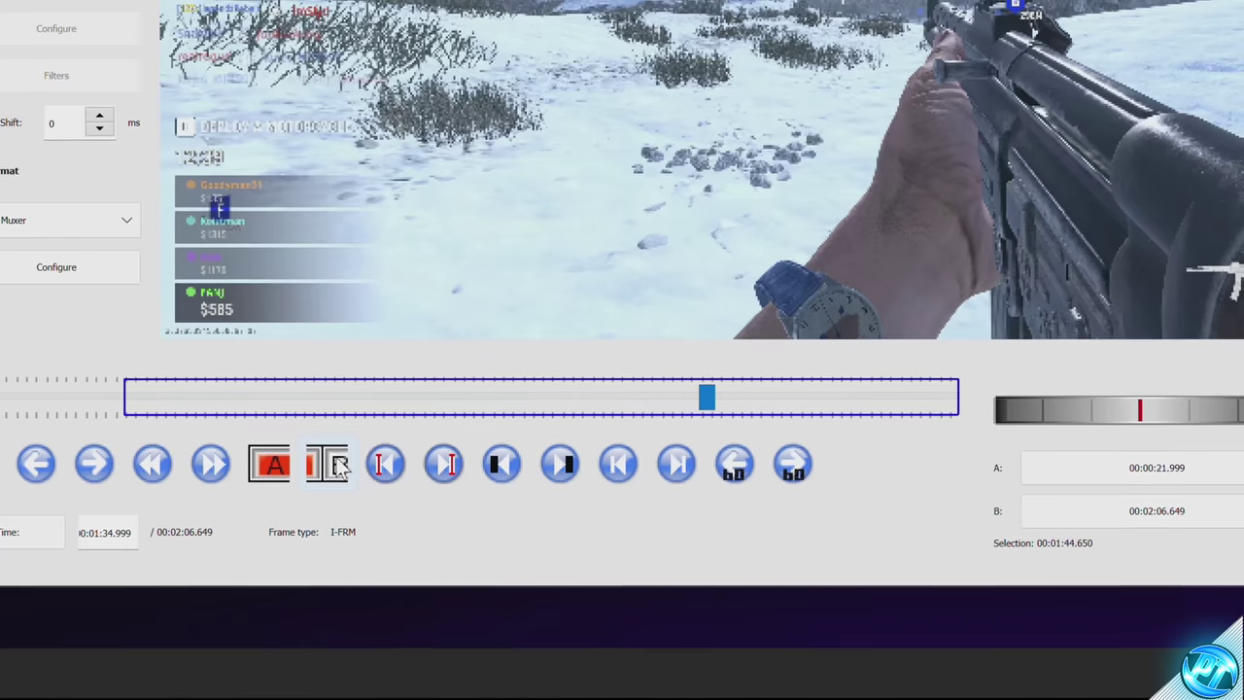
left_click(394, 619)
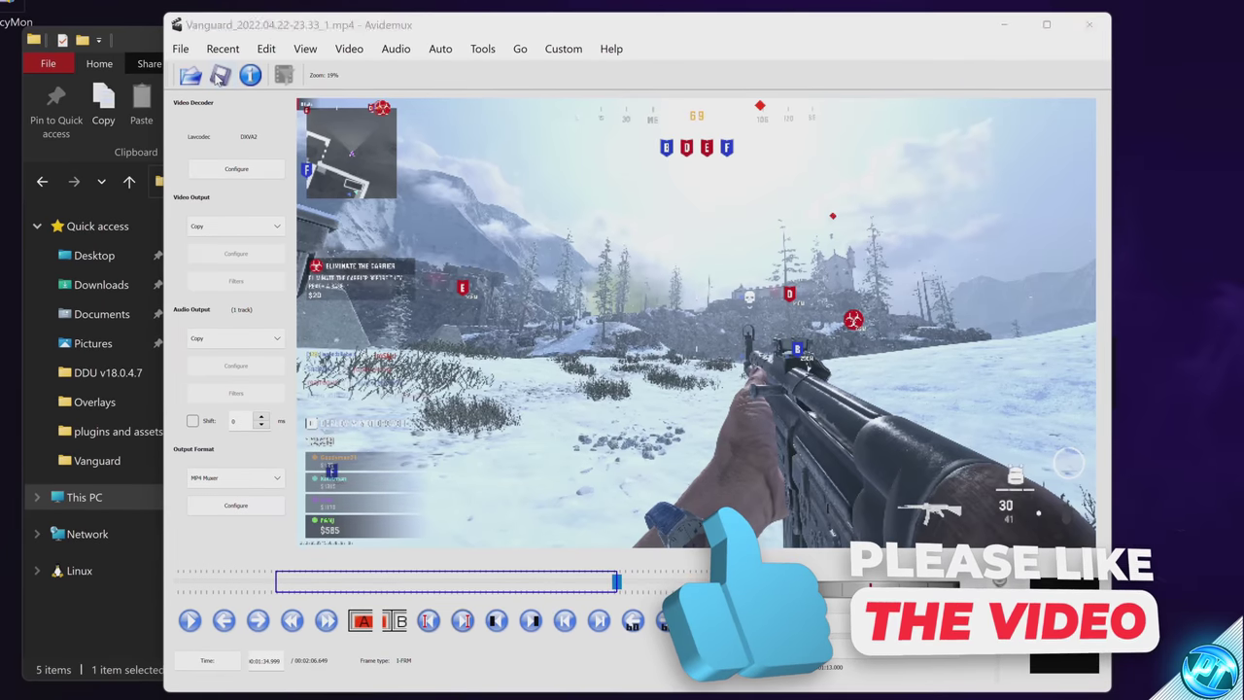
left_click(220, 76)
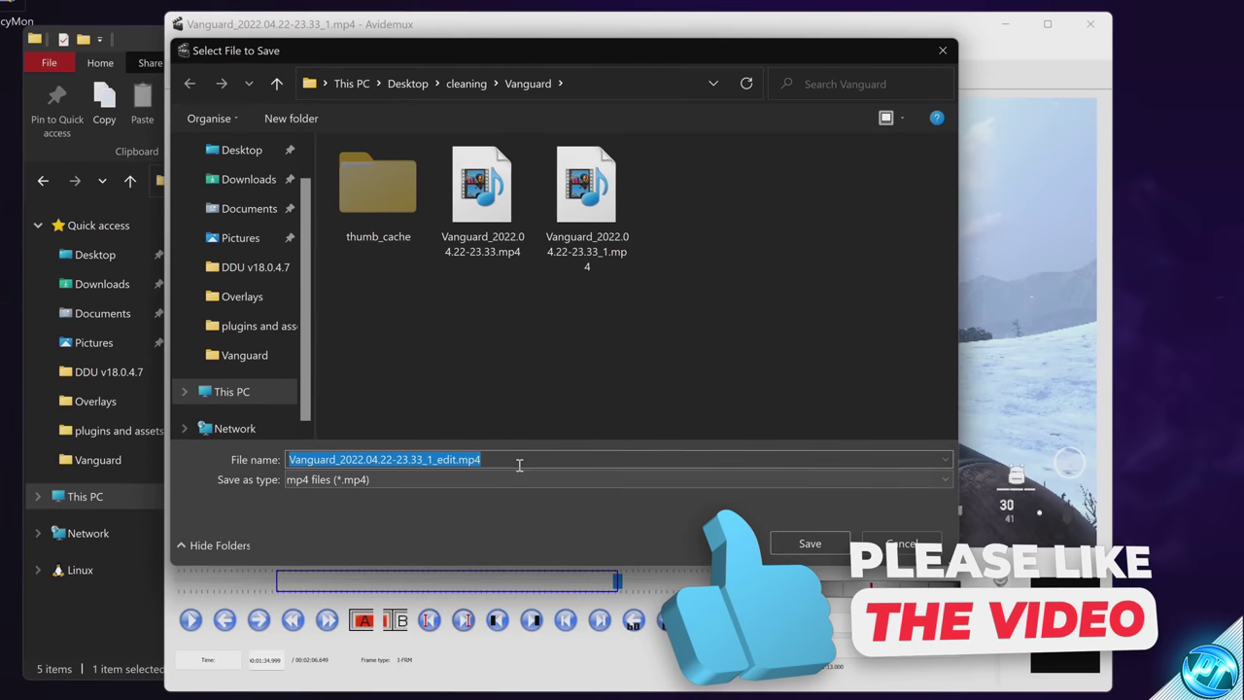
left_click(804, 546)
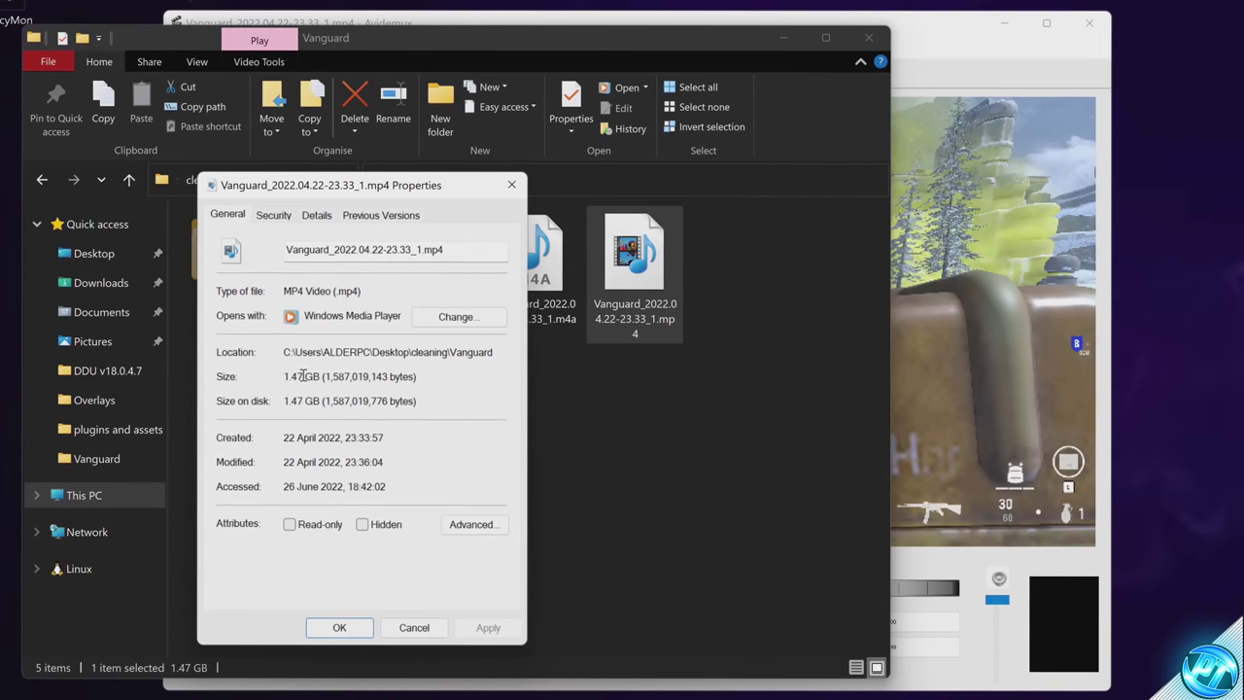
- Close the original video's properties and, in Avidemux, set the selection from 00:00:21.999 to 00:01:34.999
left_click(414, 630)
left_click(941, 22)
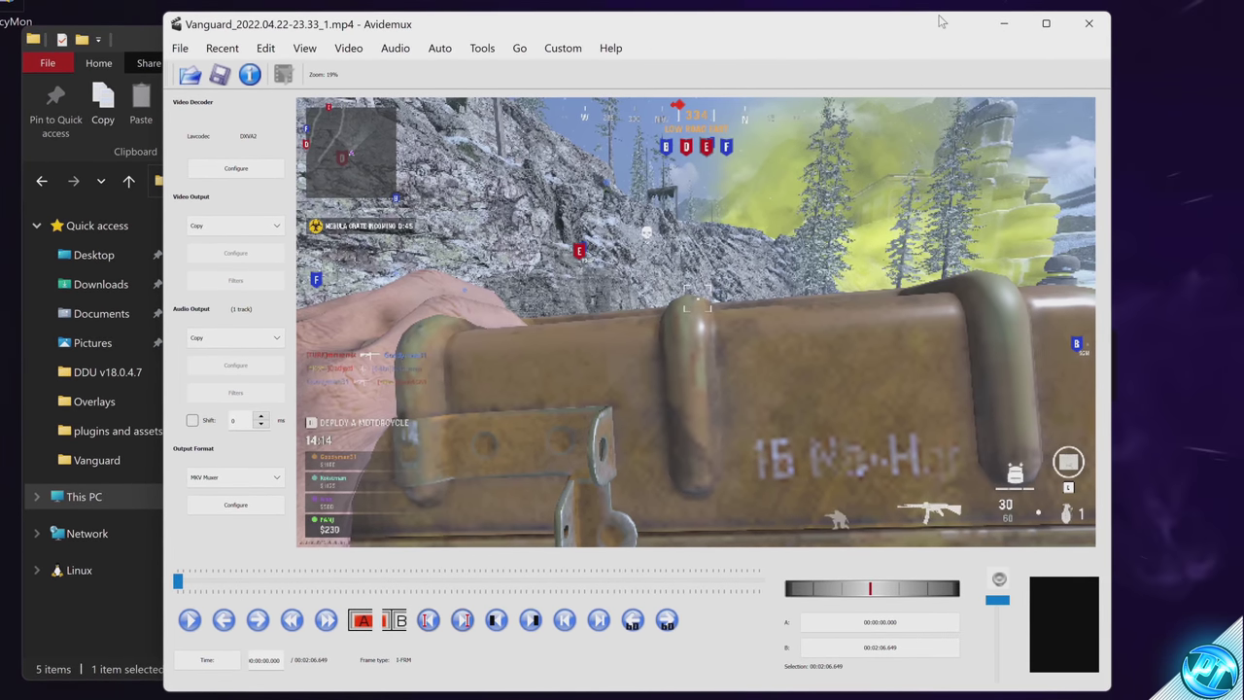
left_click_drag(180, 586, 288, 580)
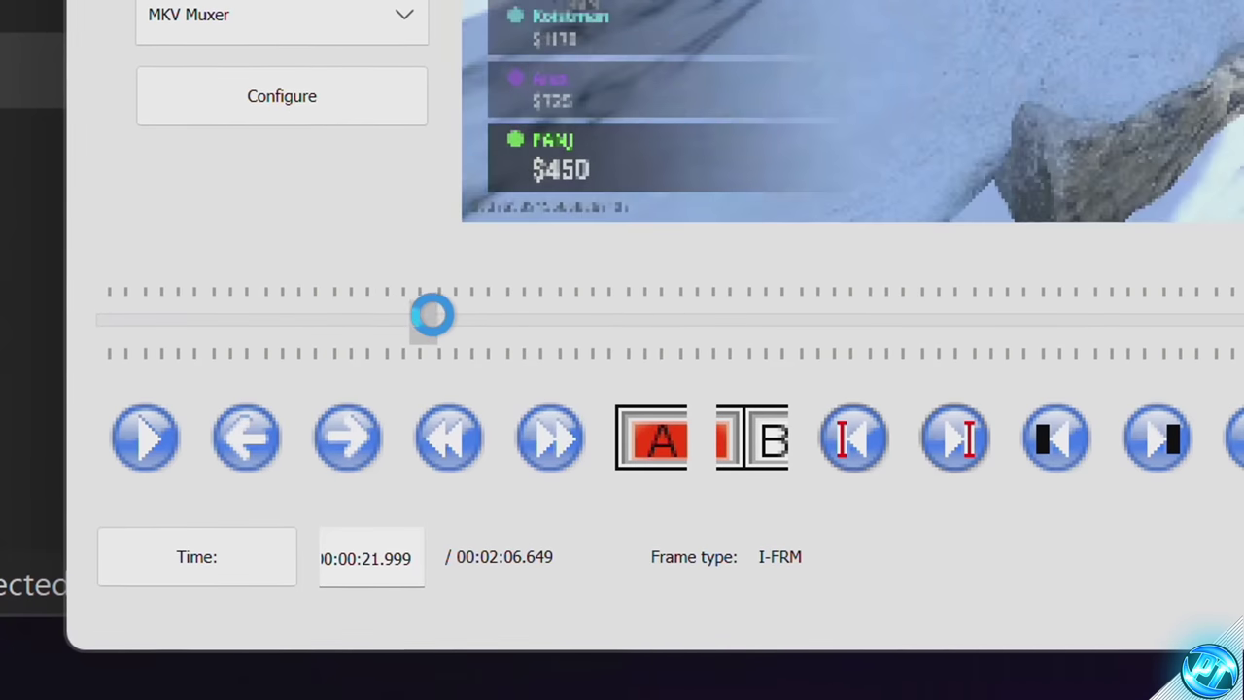
left_click_drag(433, 314, 359, 287)
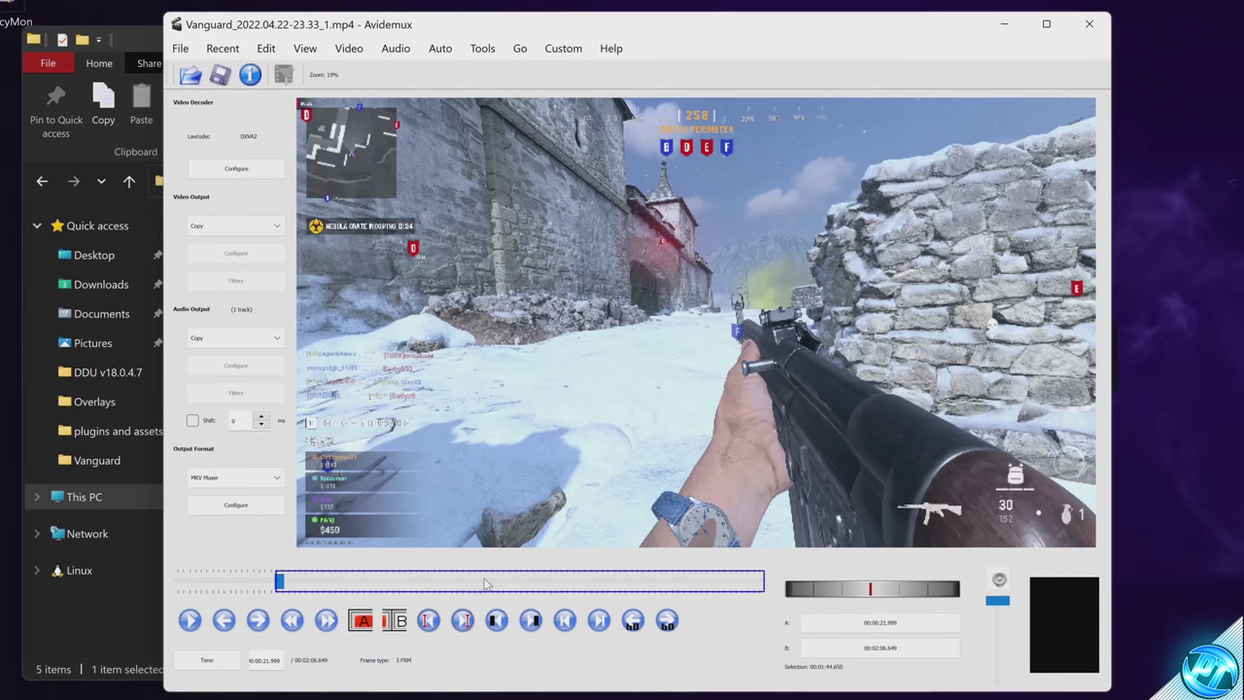
left_click_drag(288, 580, 618, 586)
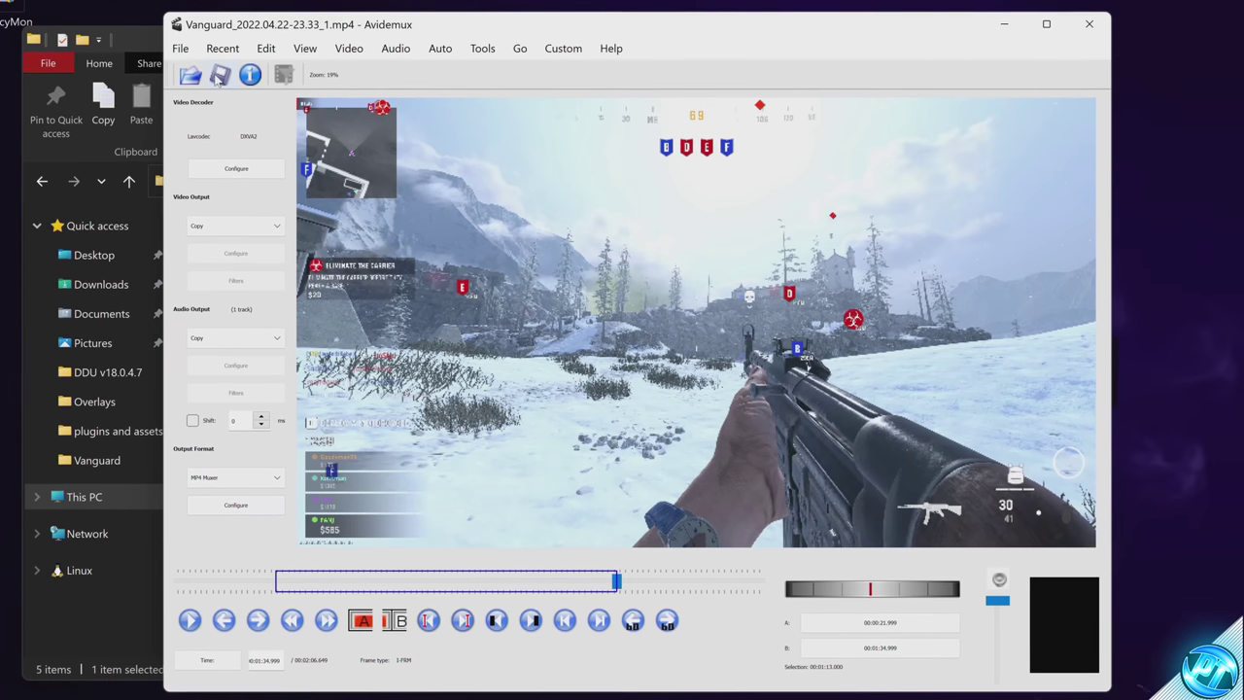
- Save the selected section as remuxed.mp4 in the Vanguard folder
left_click(220, 75)
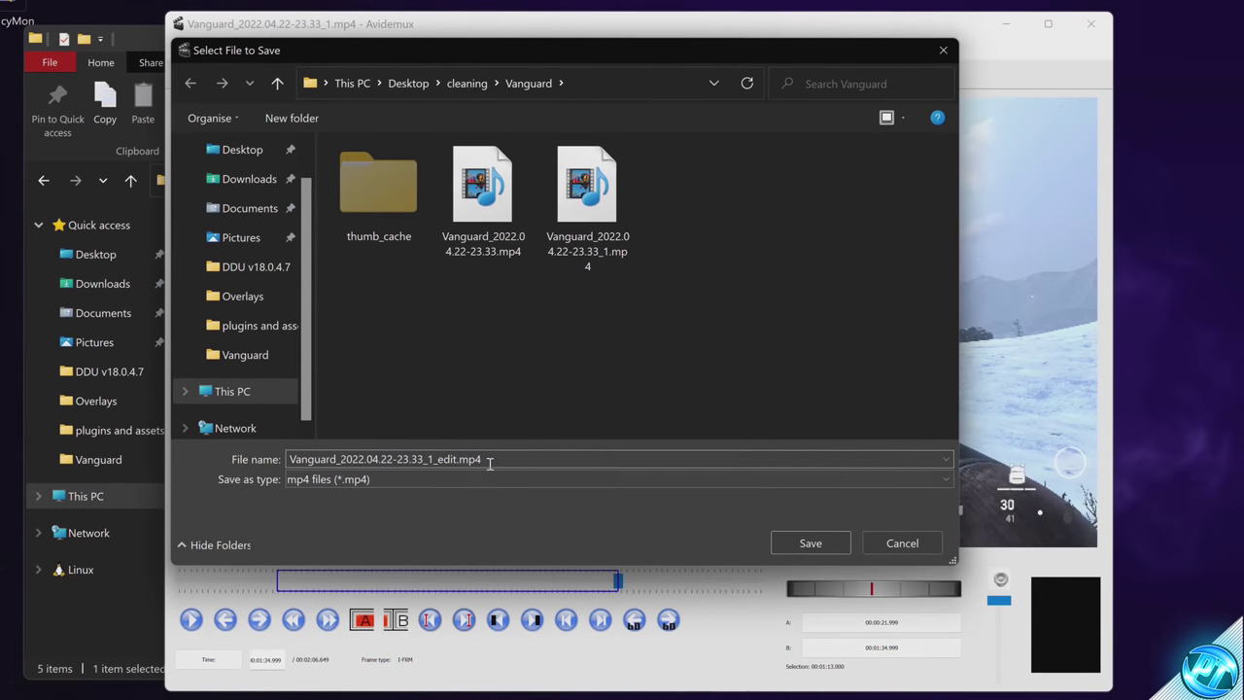
key("ctrl+a")
type("remuxed.mp4")
left_click(808, 542)
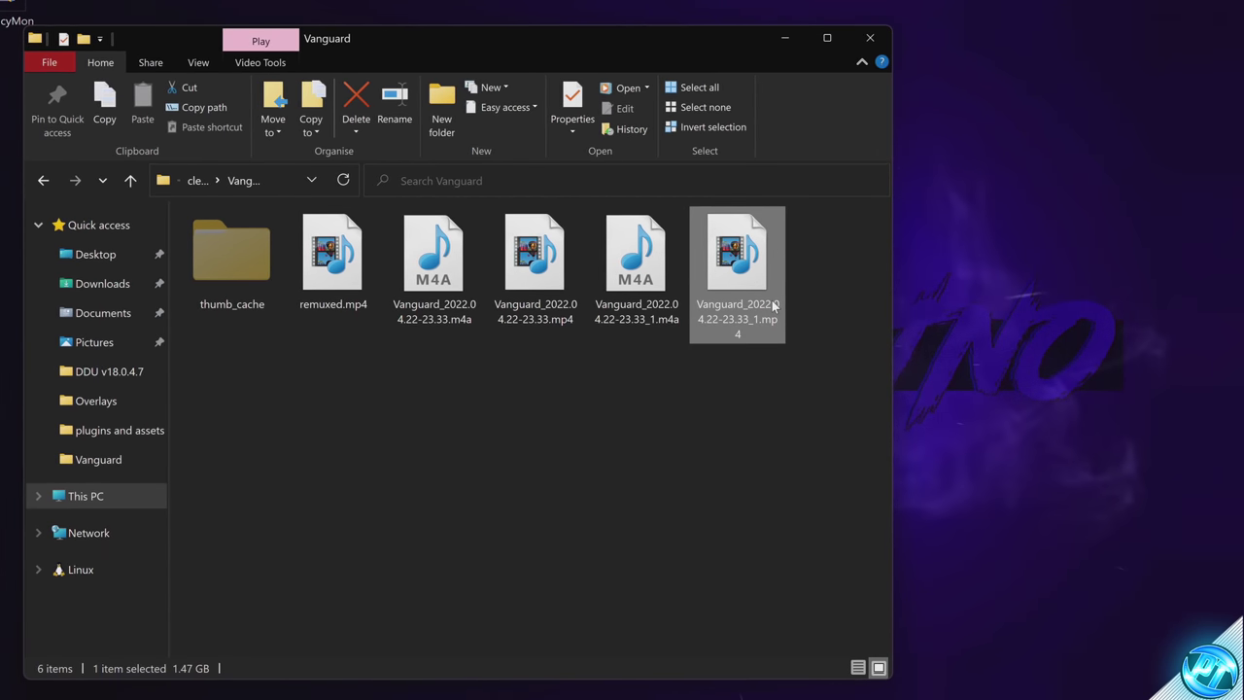
- In File Explorer, check the size of remuxed.mp4 in its file properties and close them
key("alt+Return")
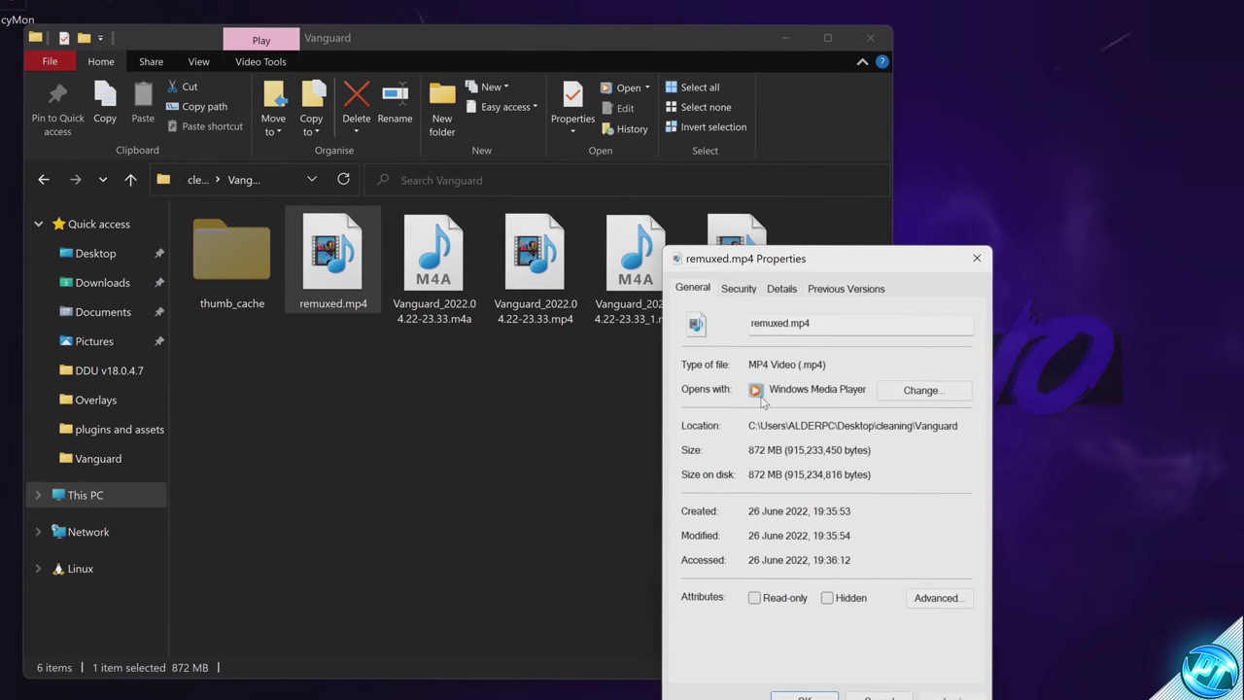
left_click(780, 289)
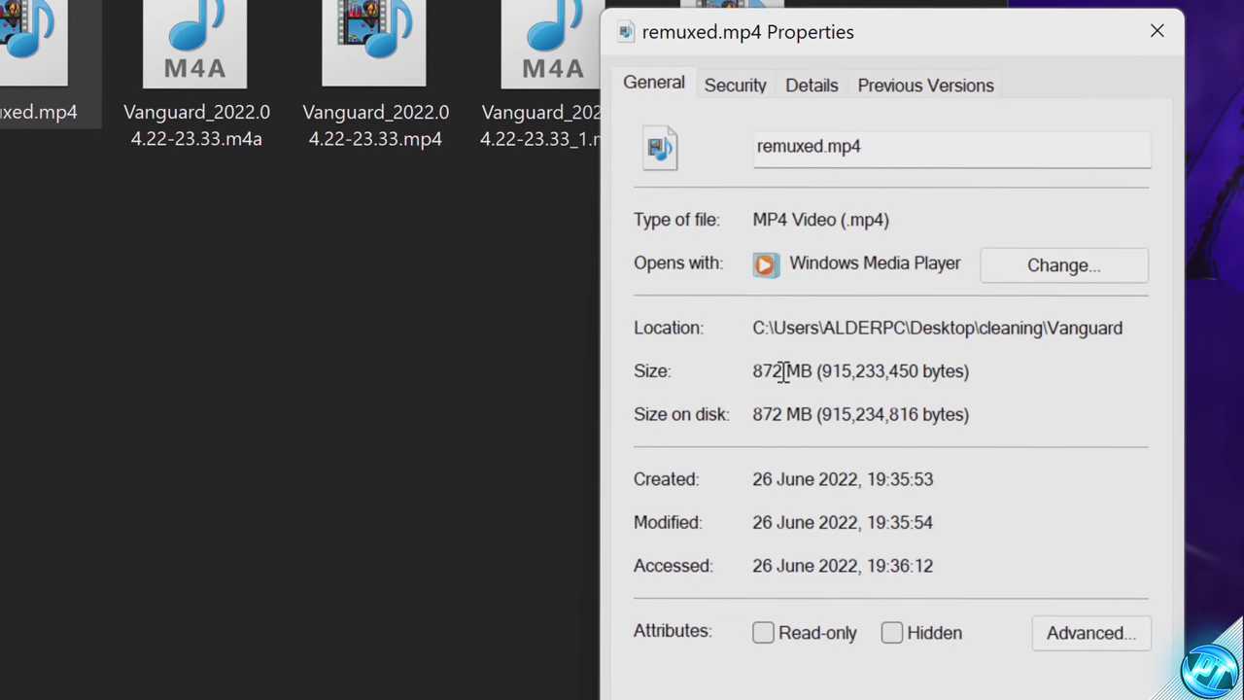
left_click(1152, 37)
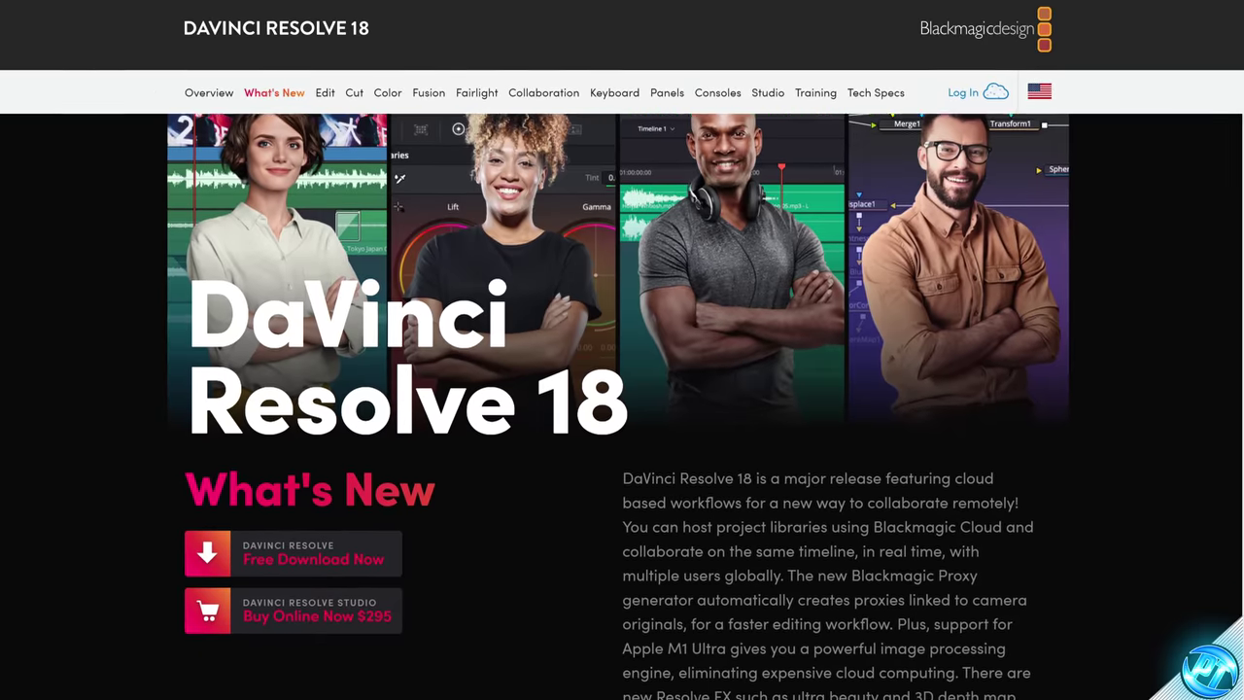
- Look over the DaVinci Resolve 18 What's New and Overview pages on the Blackmagic Design website
scroll(622, 408, "down", 3)
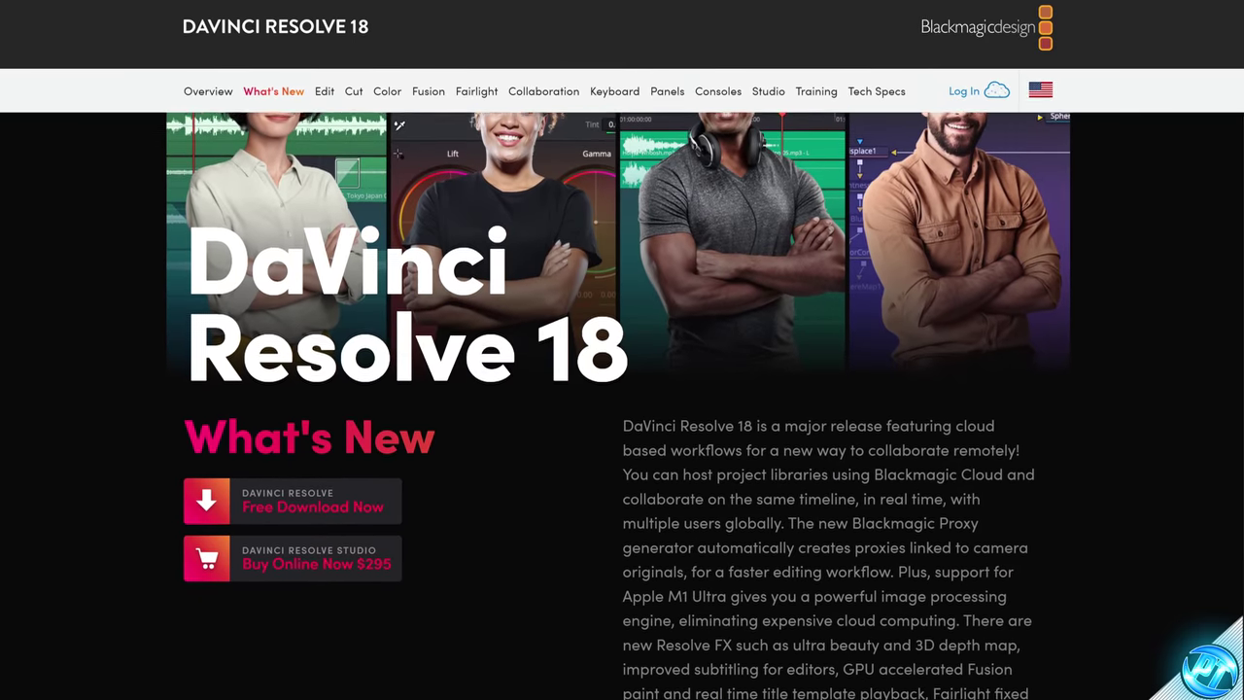
scroll(622, 408, "down", 3)
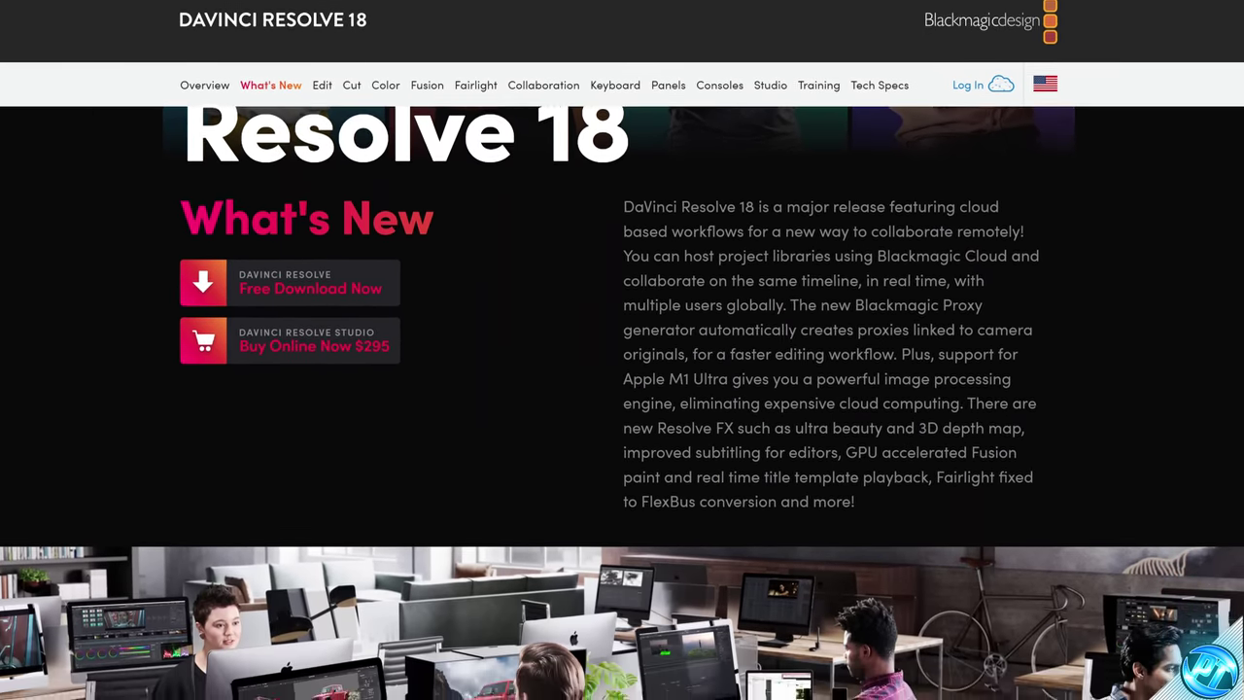
scroll(622, 408, "down", 3)
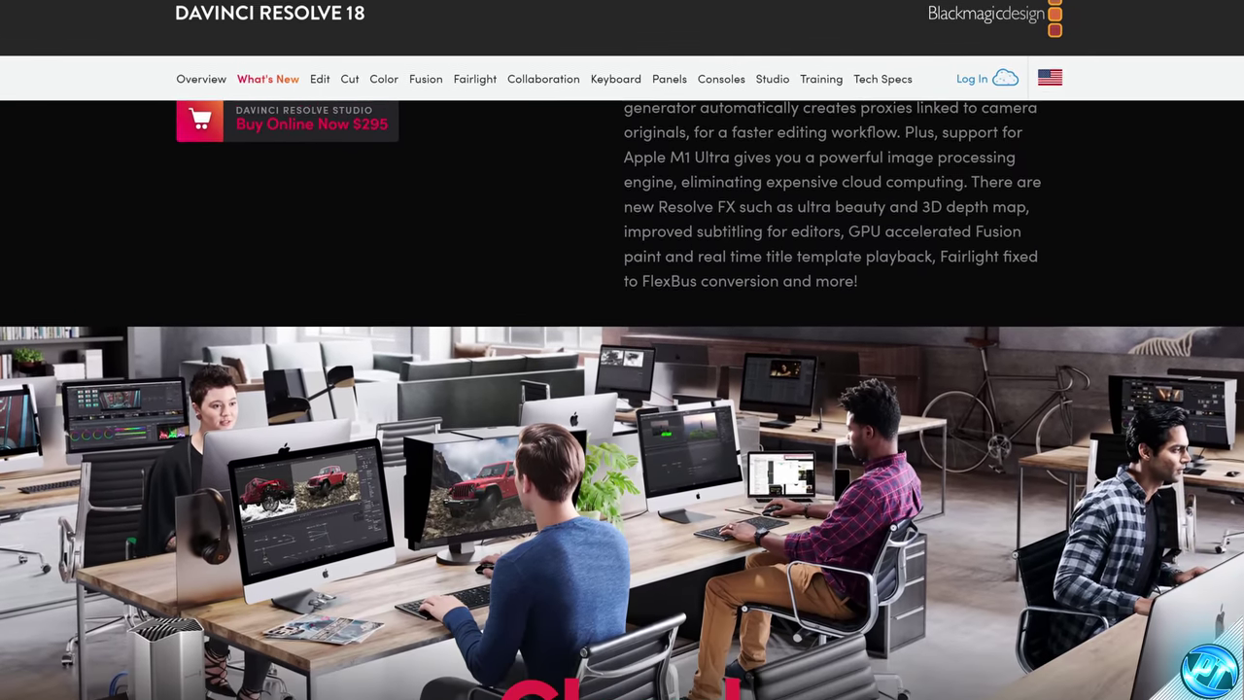
scroll(622, 408, "down", 3)
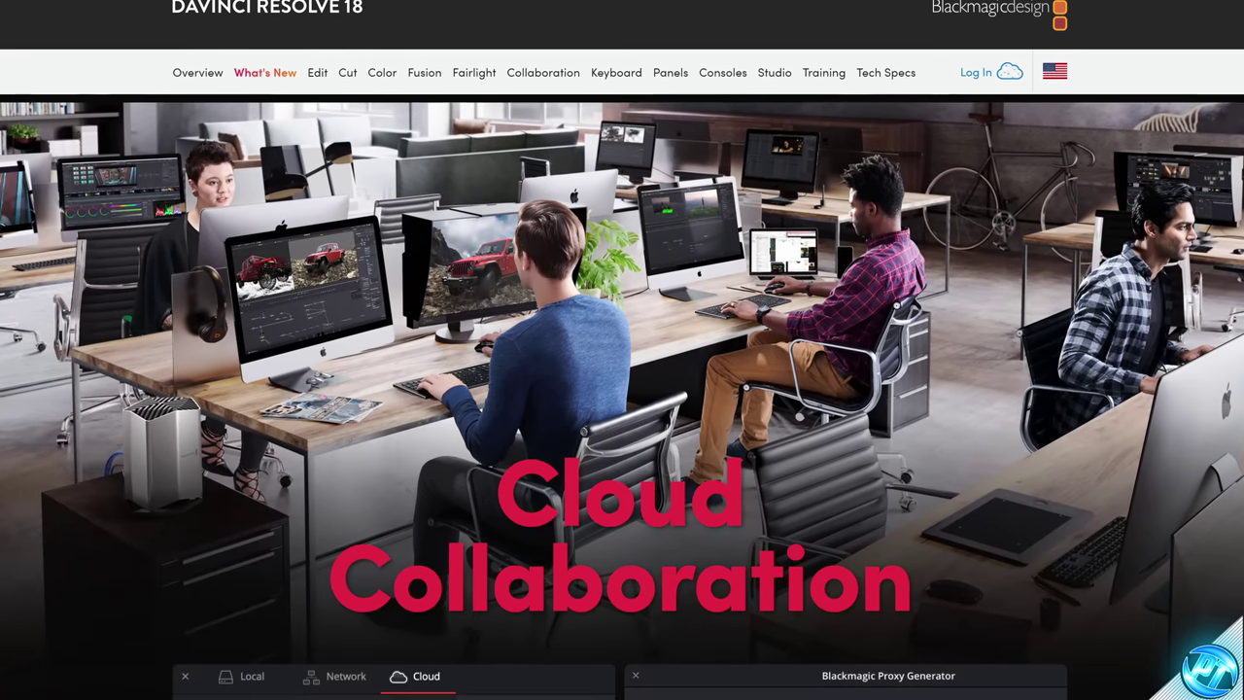
scroll(622, 408, "down", 3)
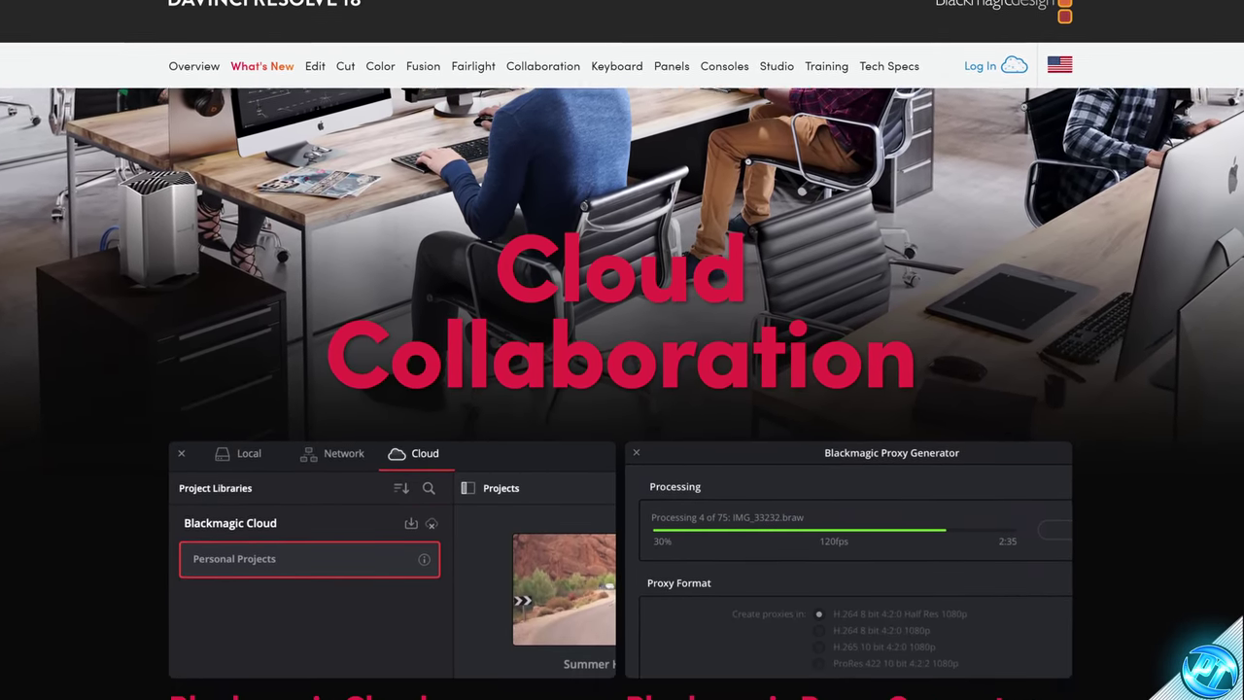
scroll(622, 408, "down", 3)
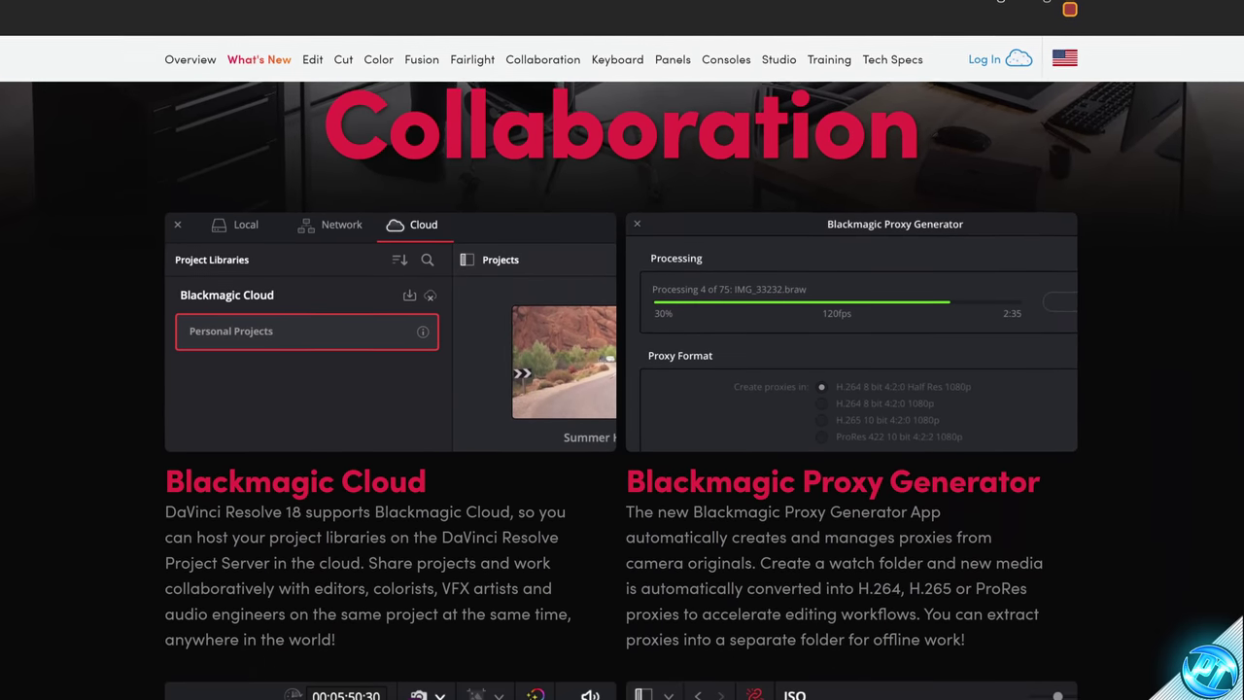
scroll(622, 408, "down", 1)
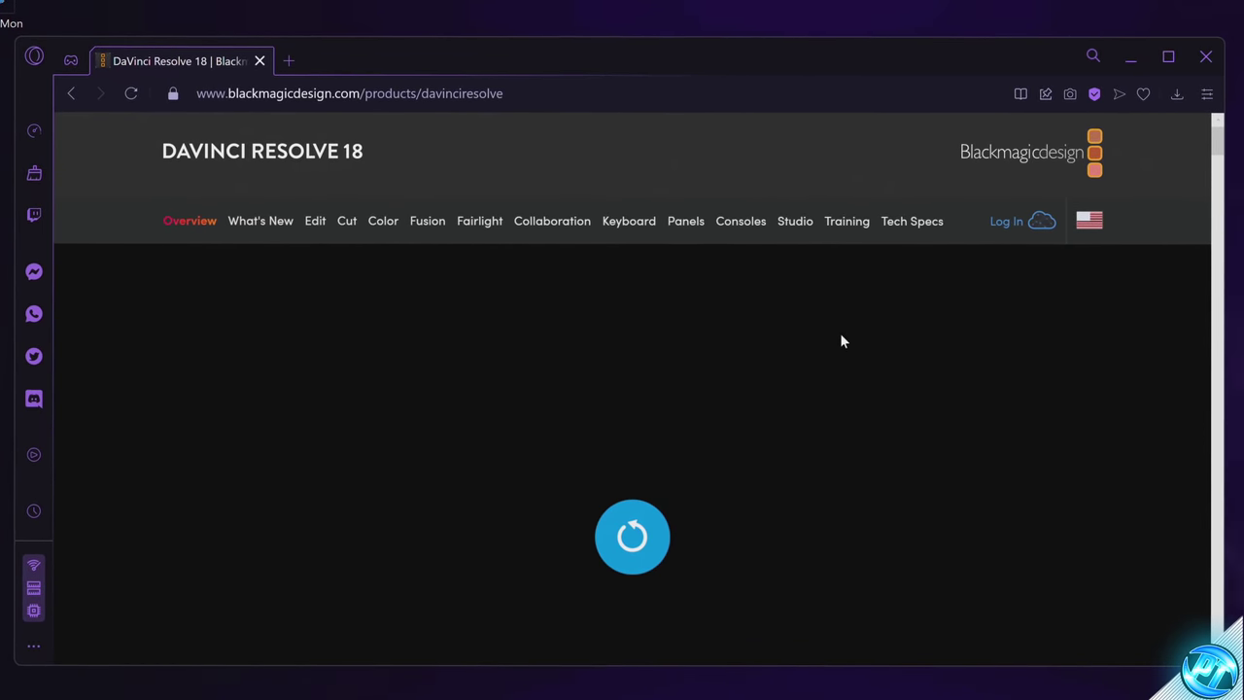
scroll(831, 338, "down", 4)
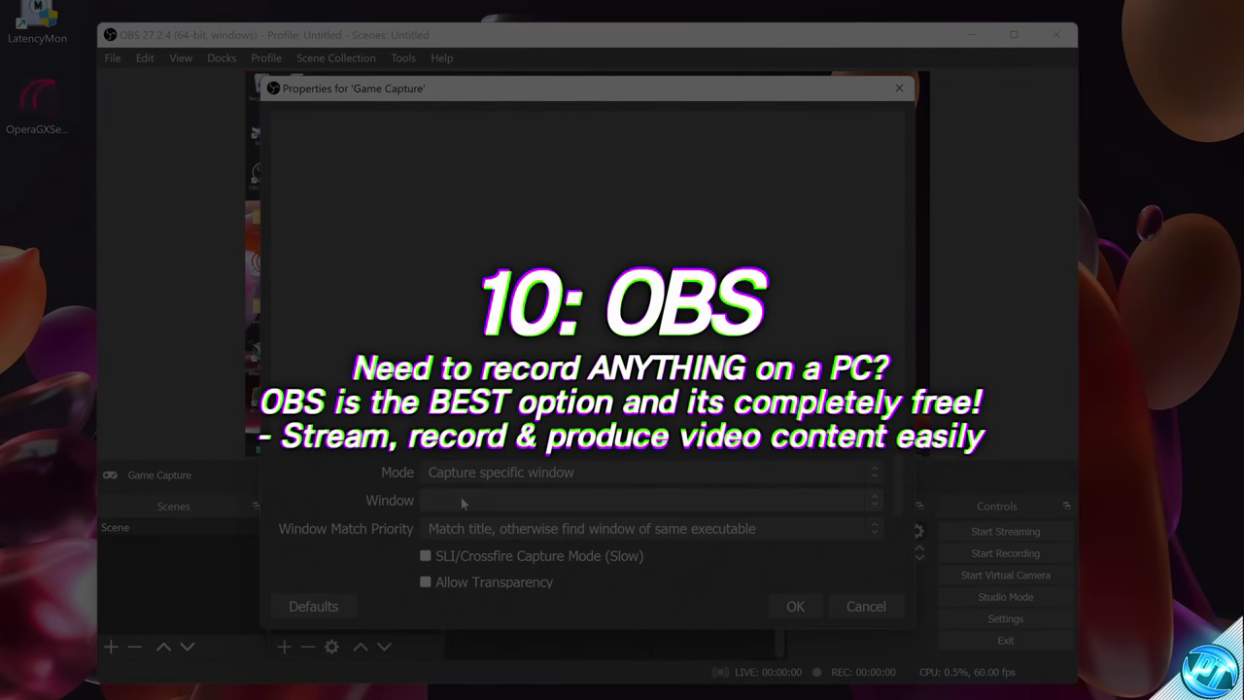
- In OBS, set the Game Capture source to capture the [r5apex.exe]: Apex Legends window and apply its properties
left_click(461, 497)
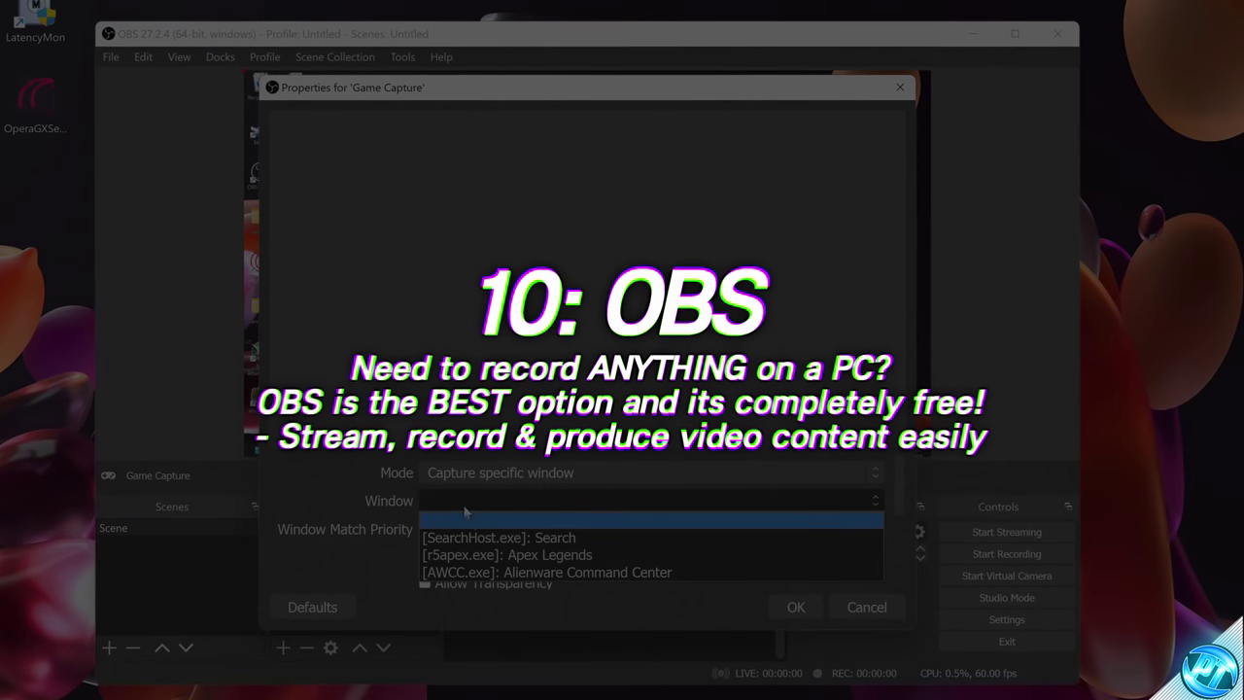
left_click(496, 555)
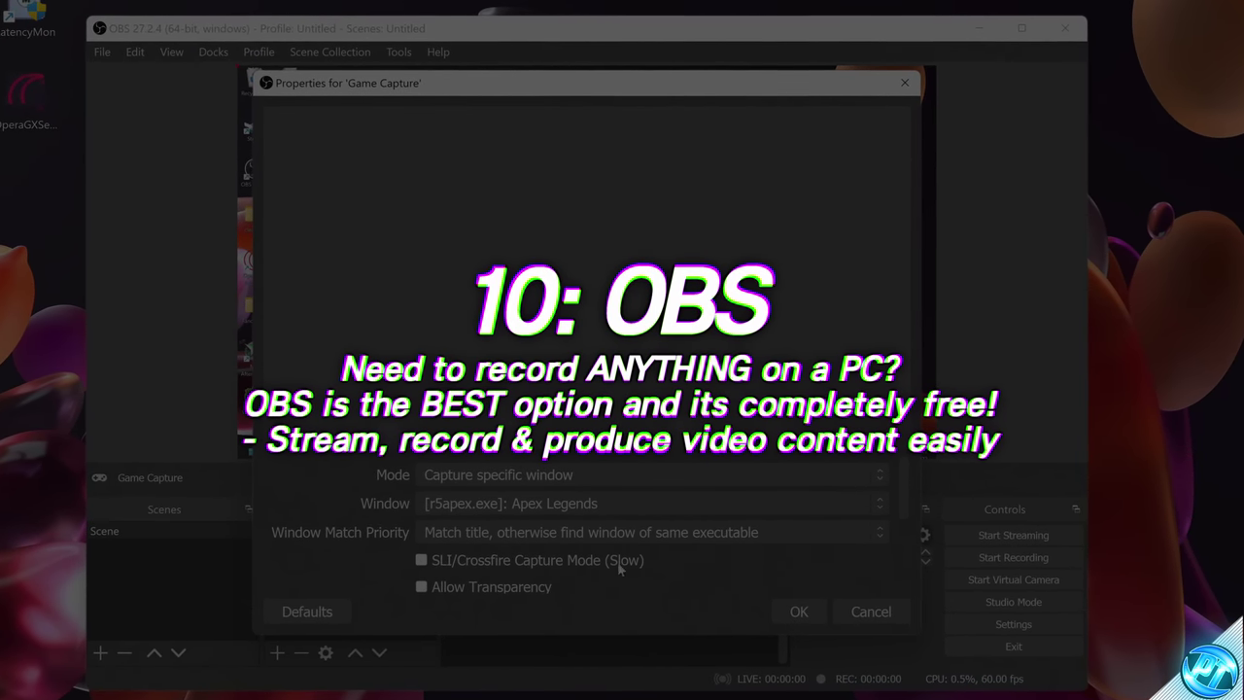
left_click(794, 612)
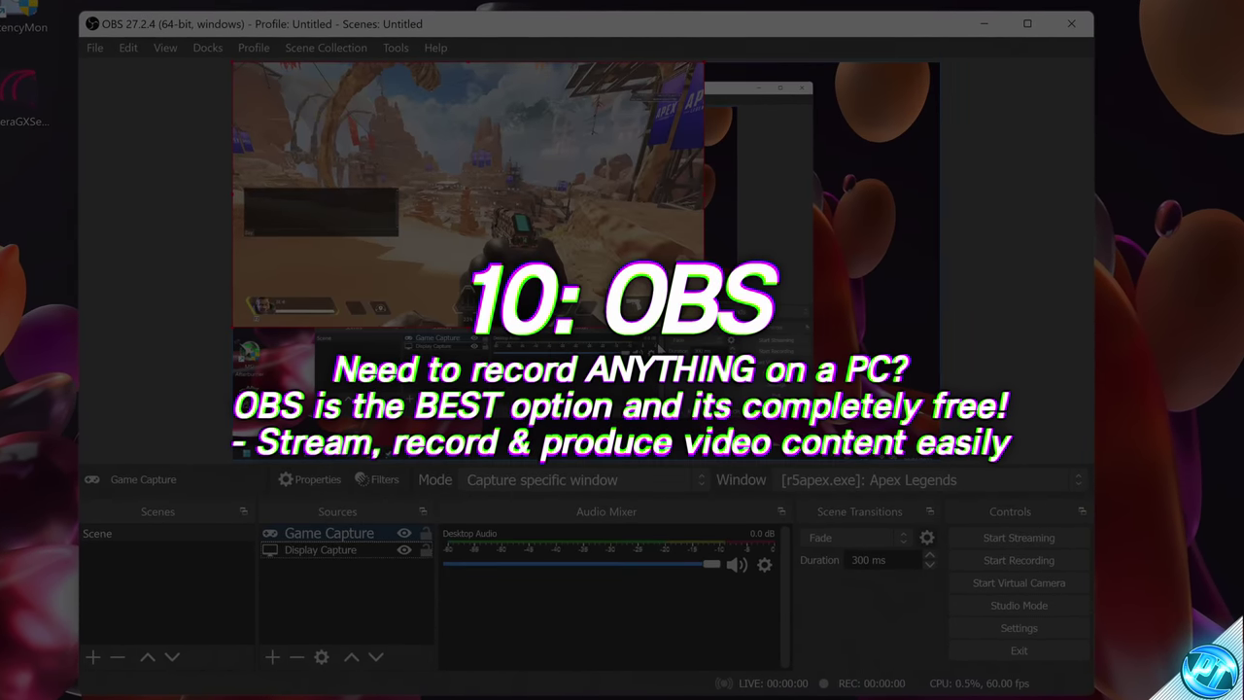
- Enlarge the Game Capture source from its lower corner to fill most of the preview canvas
left_click_drag(704, 328, 917, 460)
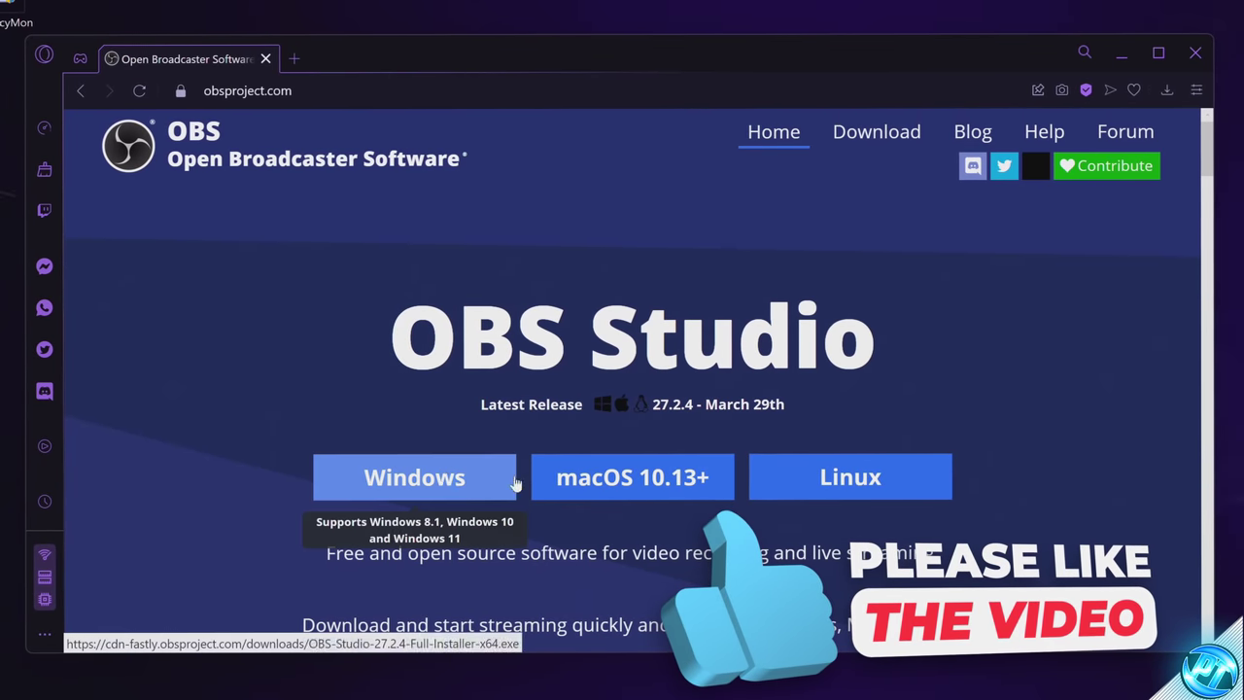
- Switch to the browser and look over the OBS Studio home page on obsproject.com
scroll(1040, 350, "down", 5)
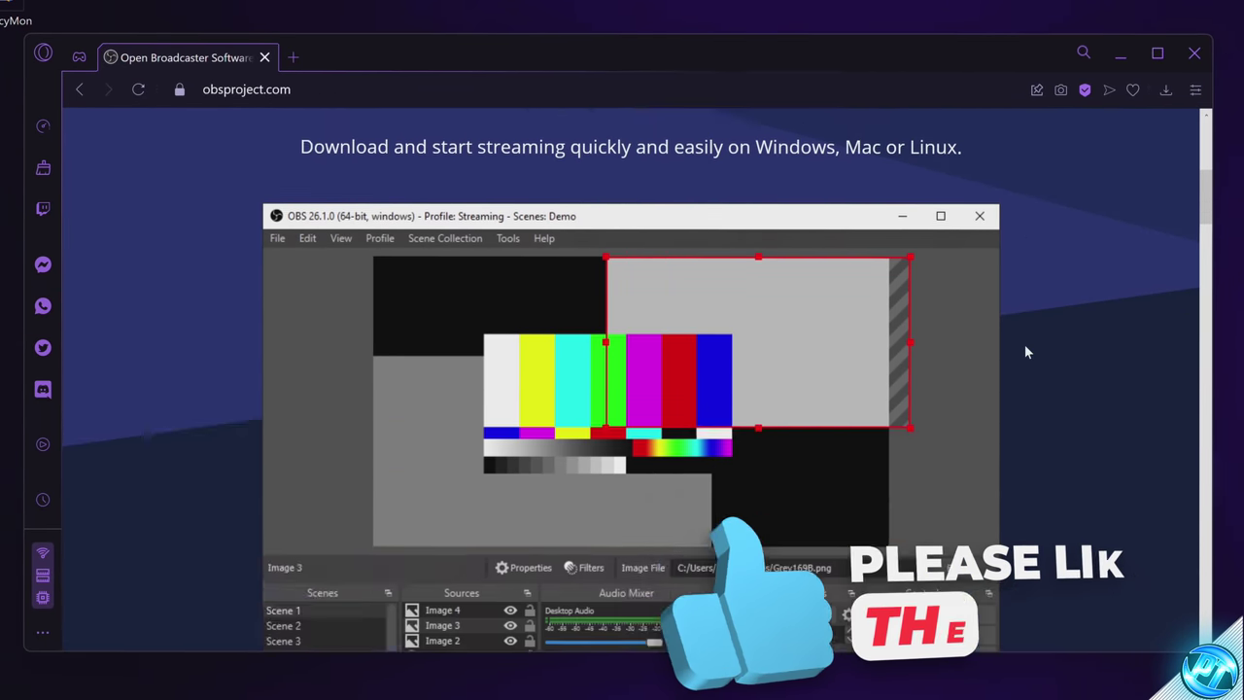
scroll(1026, 345, "down", 1)
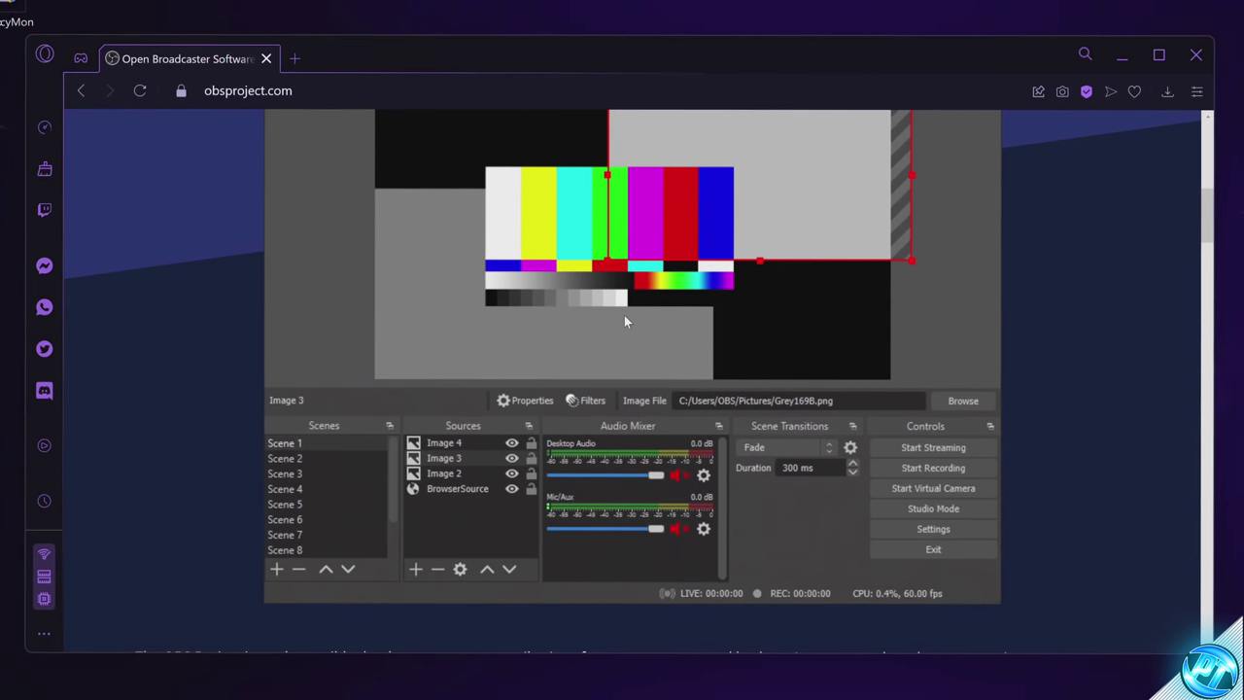
scroll(1110, 387, "up", 1)
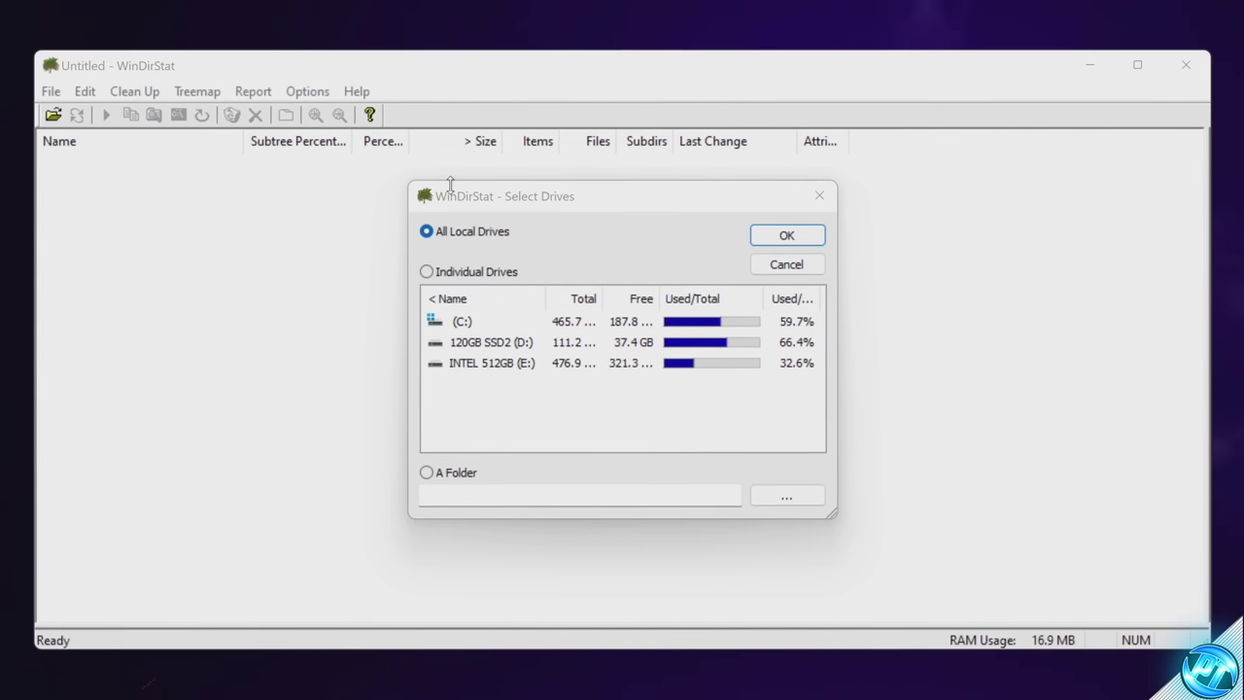
- In WinDirStat, choose the Individual Drives scan option and select the large green file block in the treemap
left_click(427, 271)
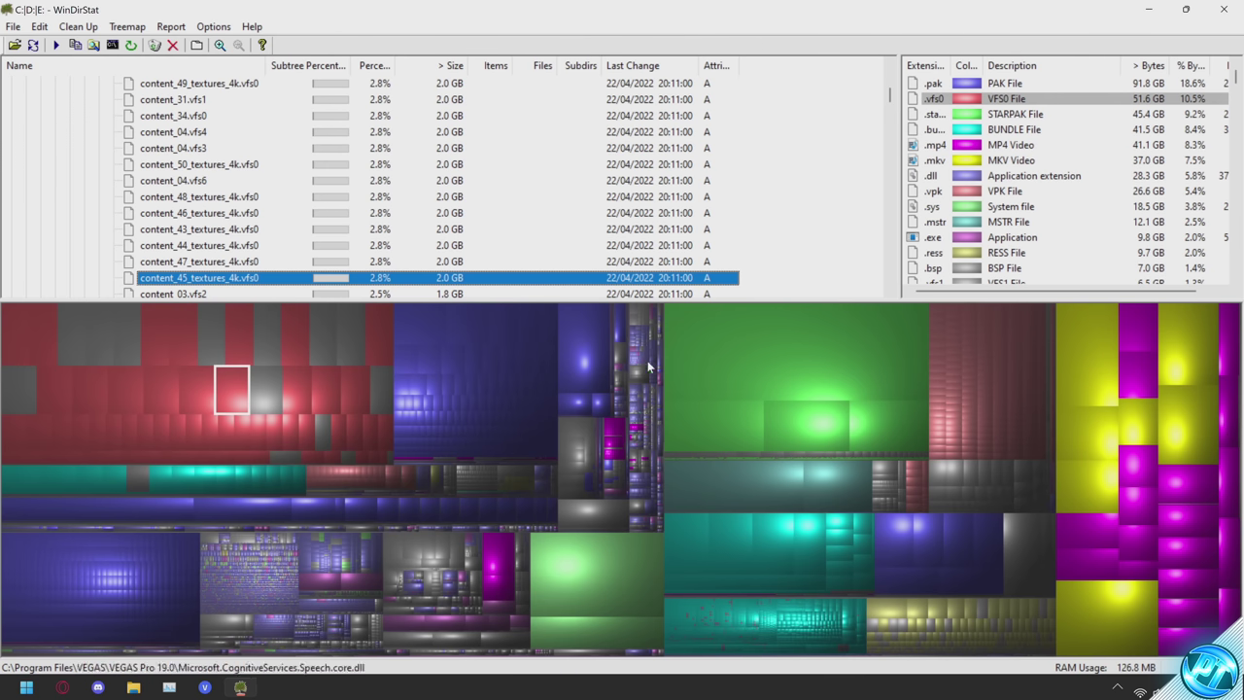
left_click(712, 354)
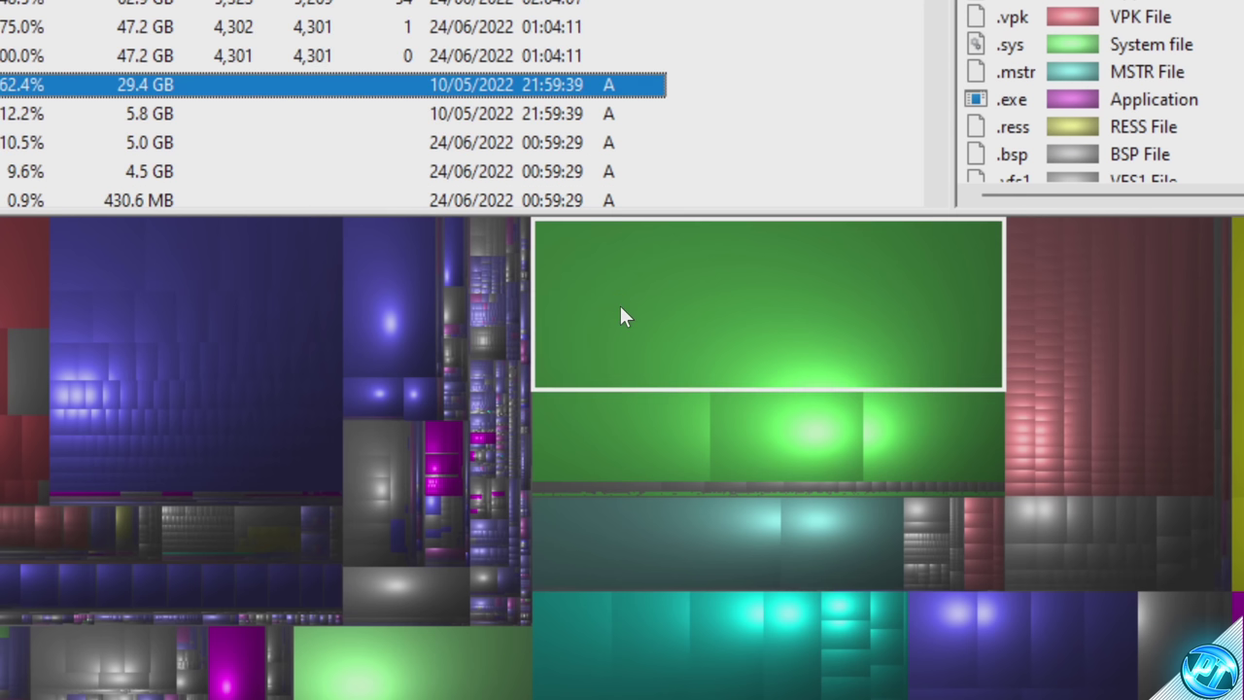